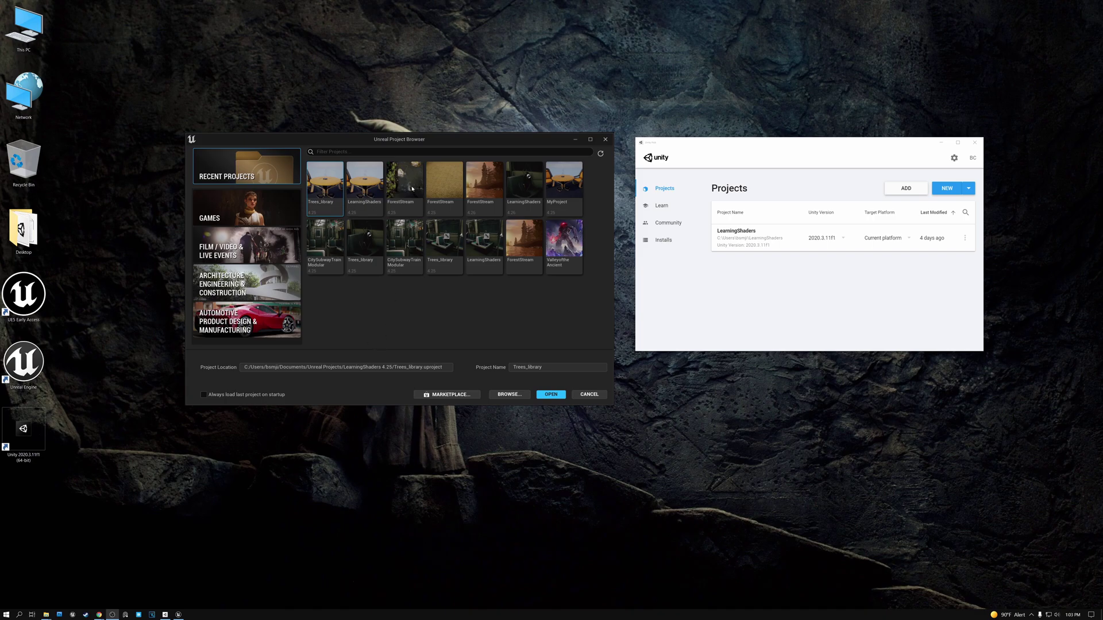
Step: Move the Unreal Project Browser and Unity Hub windows up and to the left
{"action": "left_click_drag", "start_coordinate": [448, 139], "coordinate": [421, 133]}
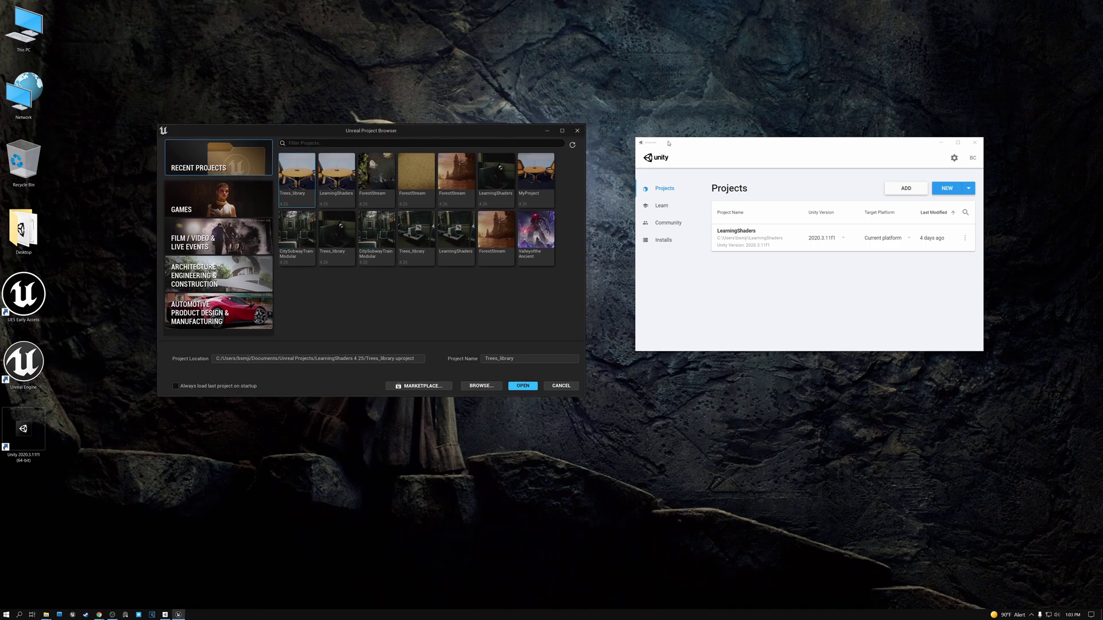
{"action": "left_click_drag", "start_coordinate": [669, 143], "coordinate": [653, 133]}
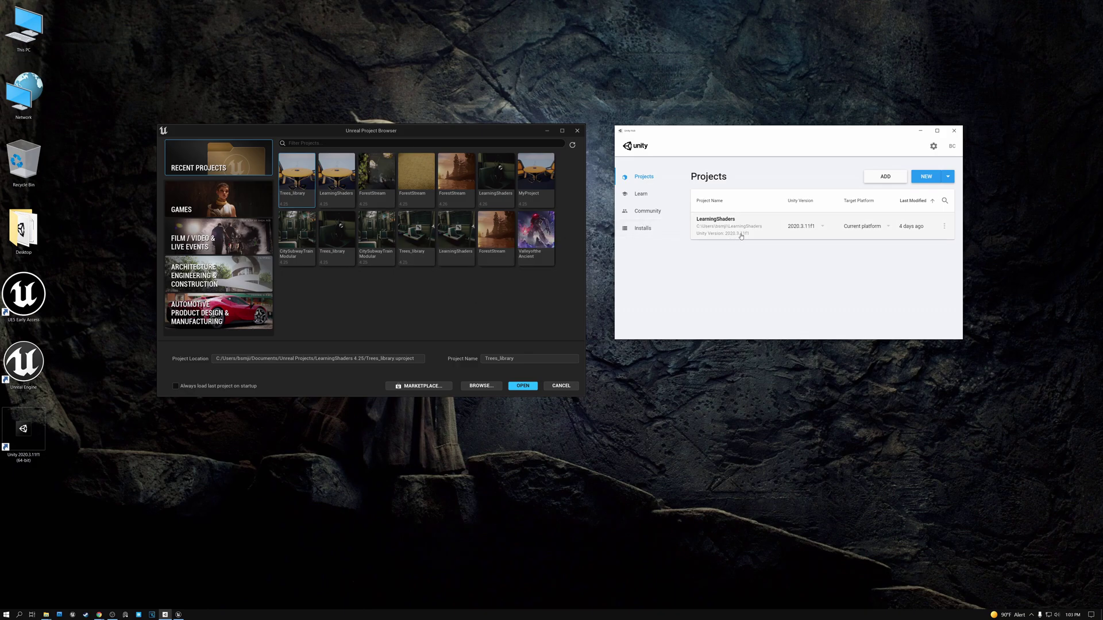
Step: Choose the Games Third Person template with Desktop target and Maximum quality, then check Unity Hub's versions
{"action": "left_click", "coordinate": [196, 206]}
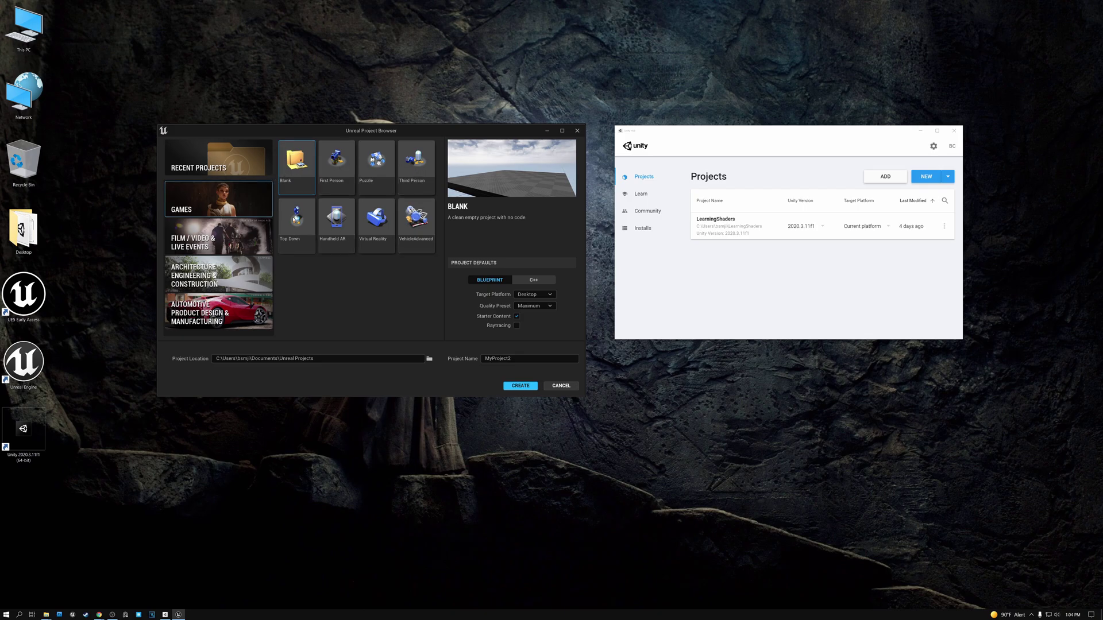
{"action": "left_click", "coordinate": [420, 180]}
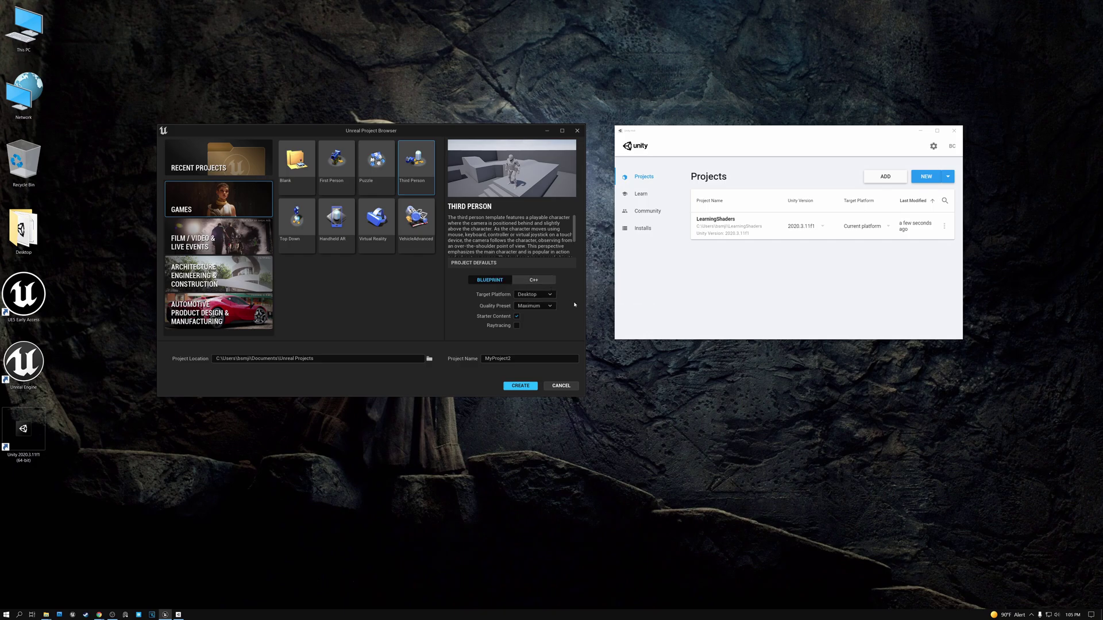
{"action": "left_click", "coordinate": [551, 295]}
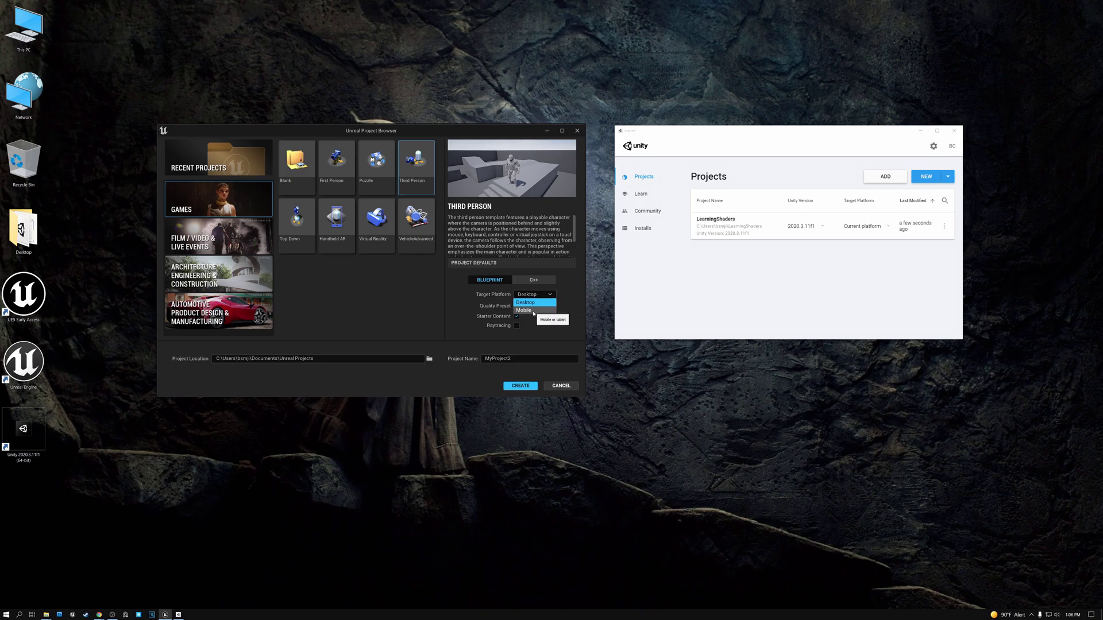
{"action": "left_click", "coordinate": [537, 303]}
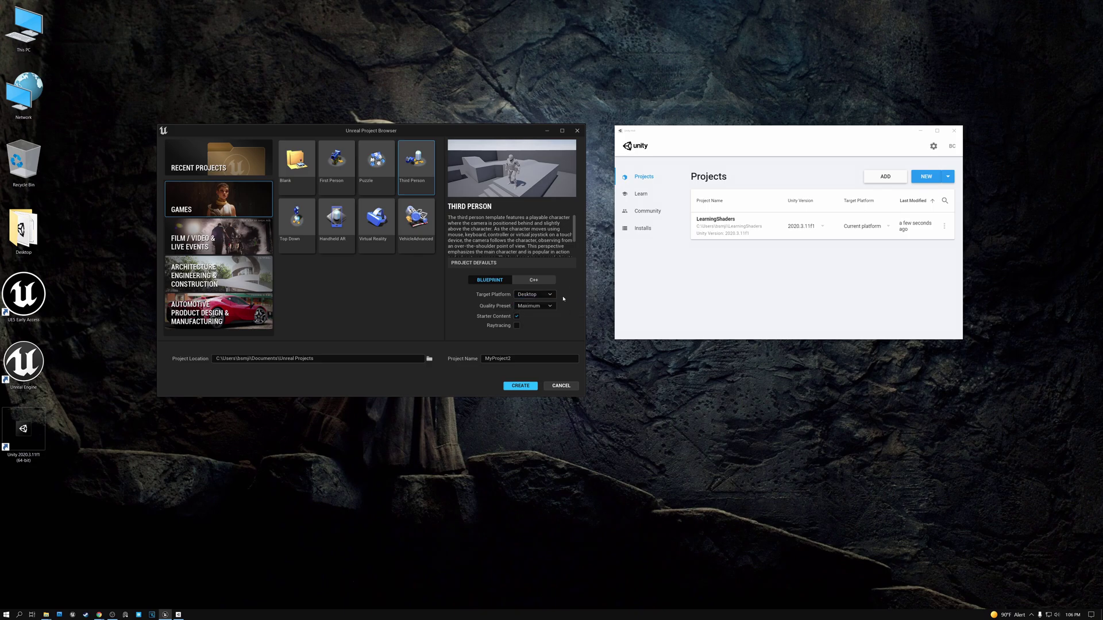
{"action": "left_click", "coordinate": [536, 306]}
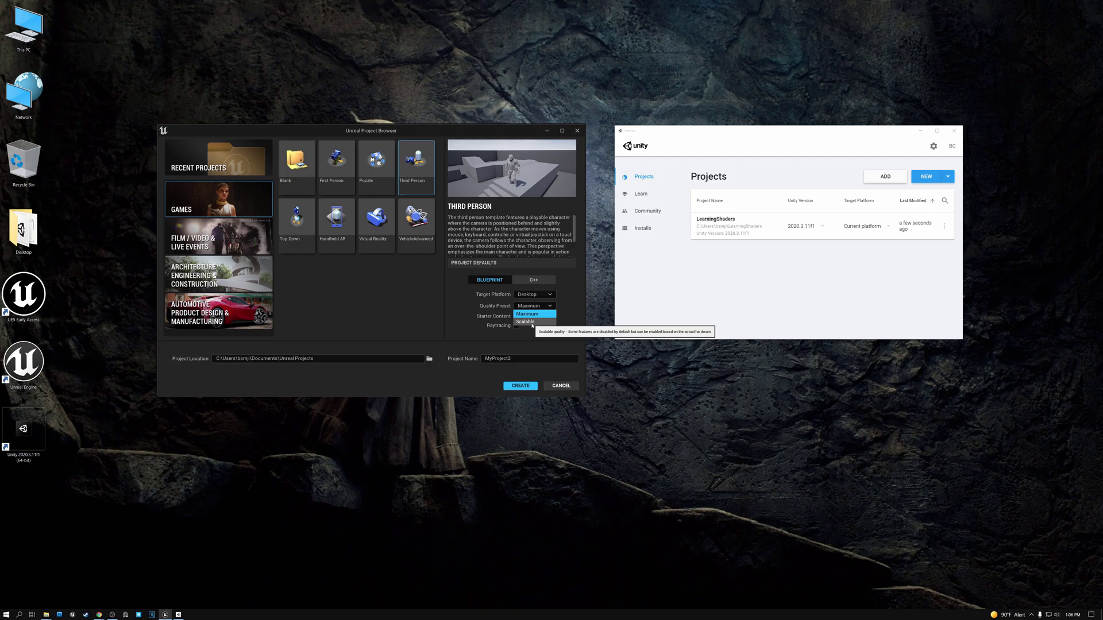
{"action": "left_click", "coordinate": [536, 314]}
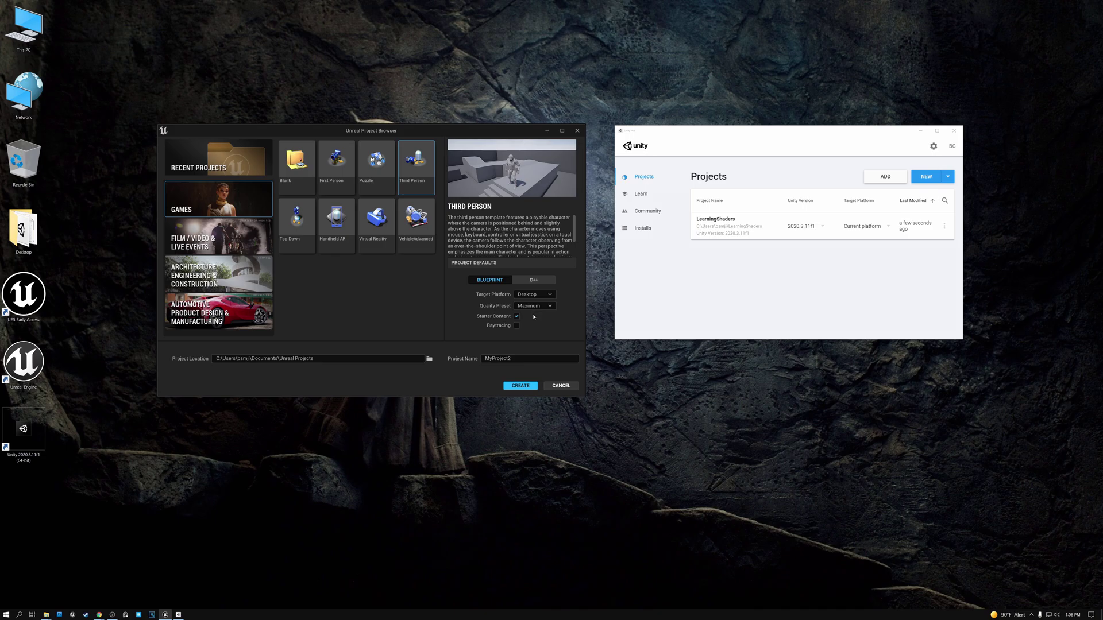
{"action": "left_click", "coordinate": [690, 133]}
{"action": "left_click", "coordinate": [947, 176]}
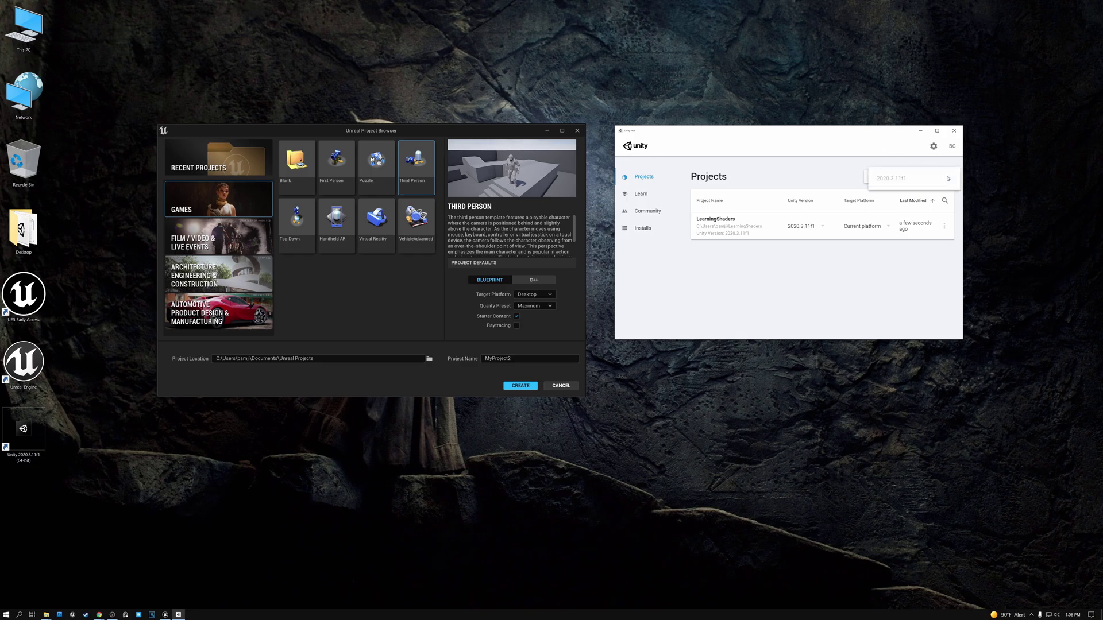
{"action": "left_click", "coordinate": [906, 178]}
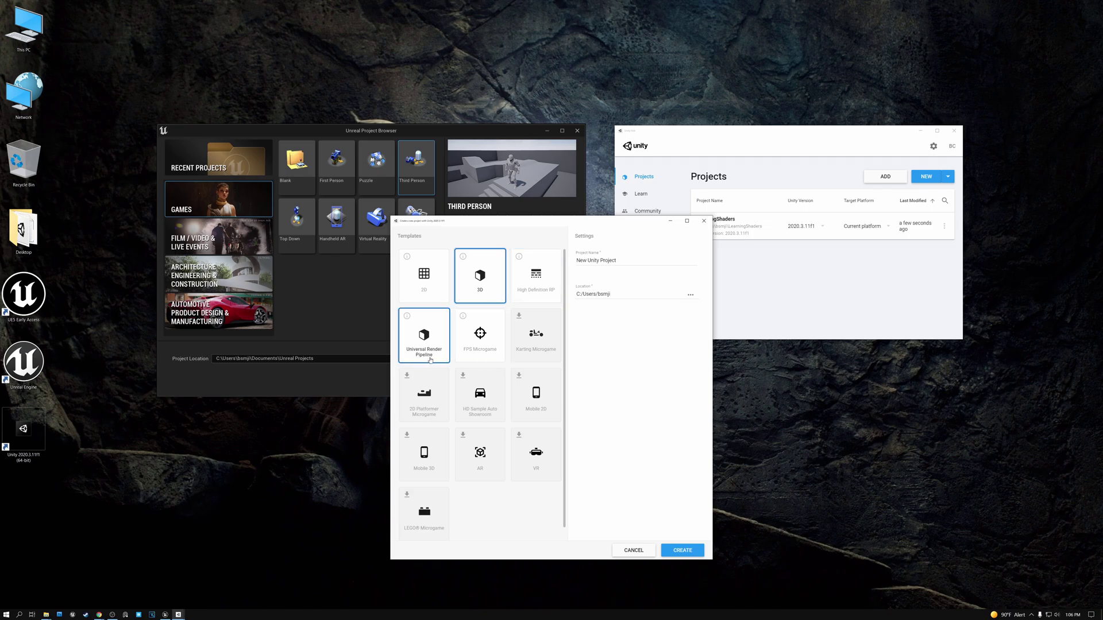
{"action": "left_click_drag", "start_coordinate": [463, 220], "coordinate": [663, 130]}
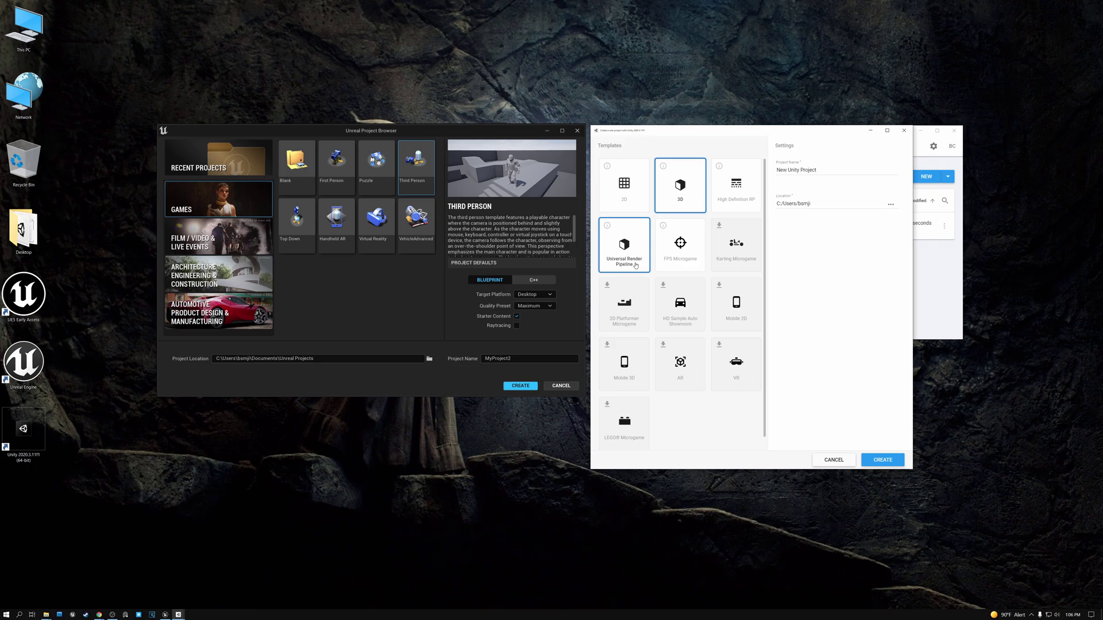
{"action": "left_click", "coordinate": [534, 307]}
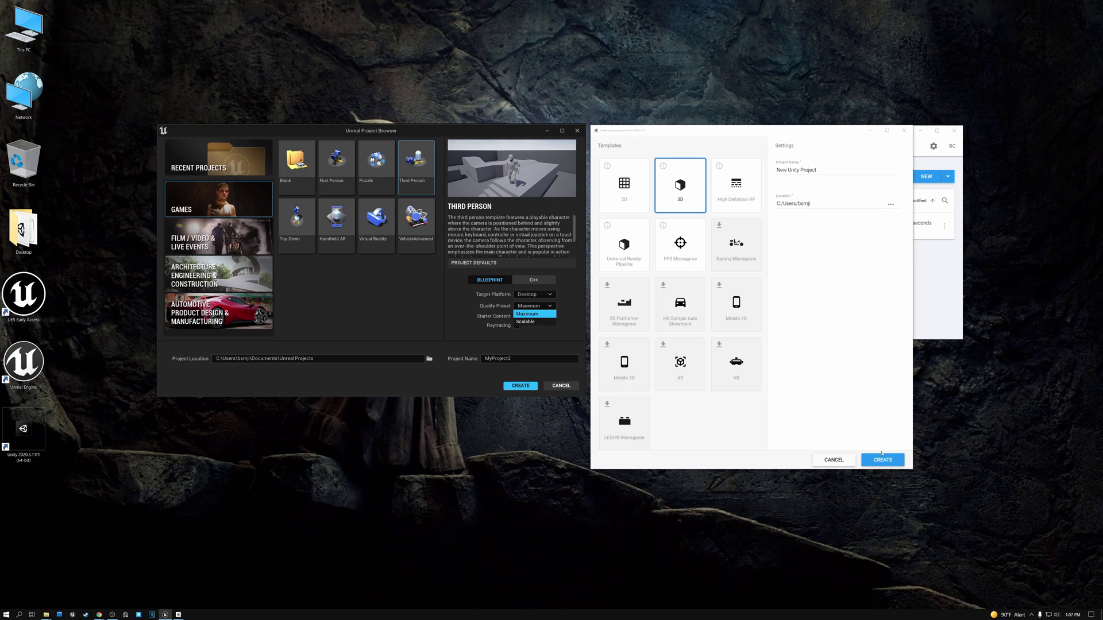
{"action": "left_click", "coordinate": [834, 459]}
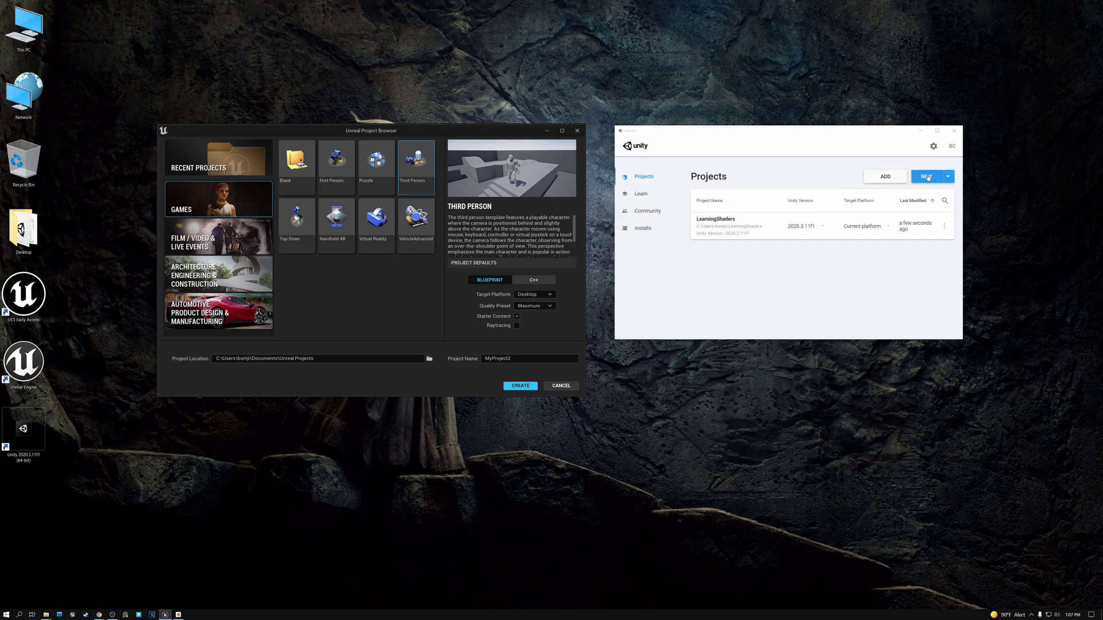
{"action": "left_click", "coordinate": [926, 176]}
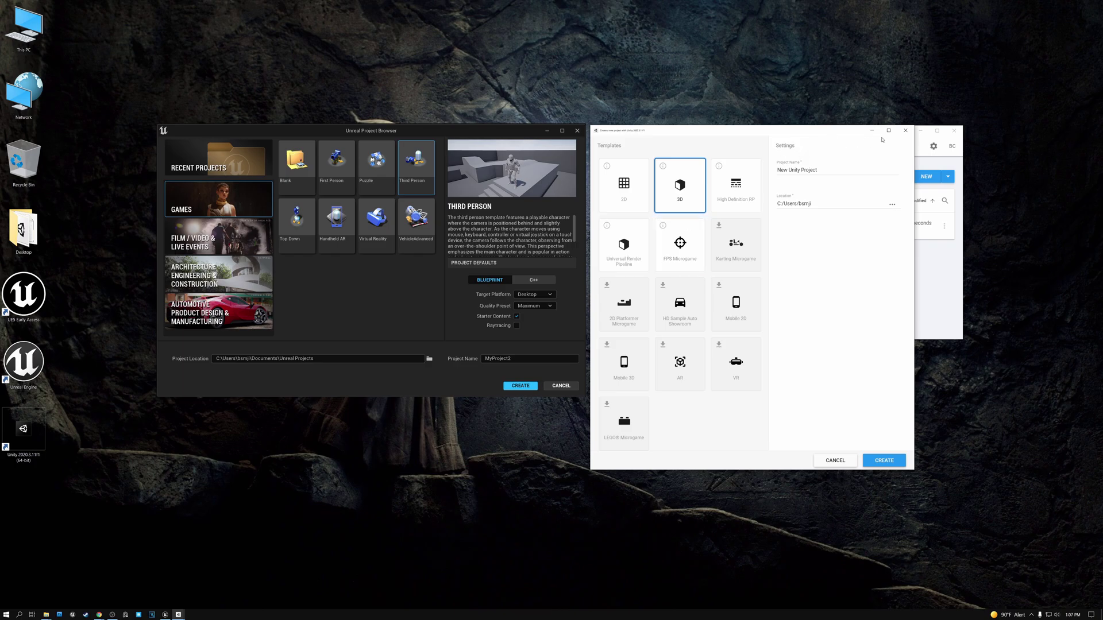
{"action": "left_click", "coordinate": [905, 130]}
Step: Open the LearningShaders project from Recent Projects and start a new level from the File menu
{"action": "left_click", "coordinate": [202, 164]}
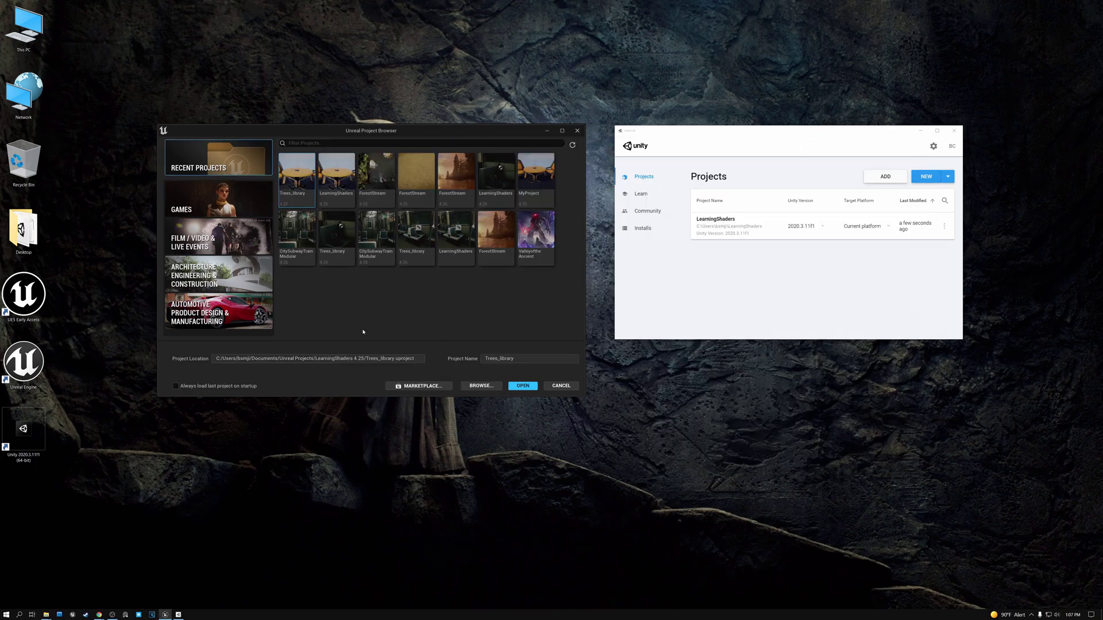
{"action": "left_click", "coordinate": [461, 262]}
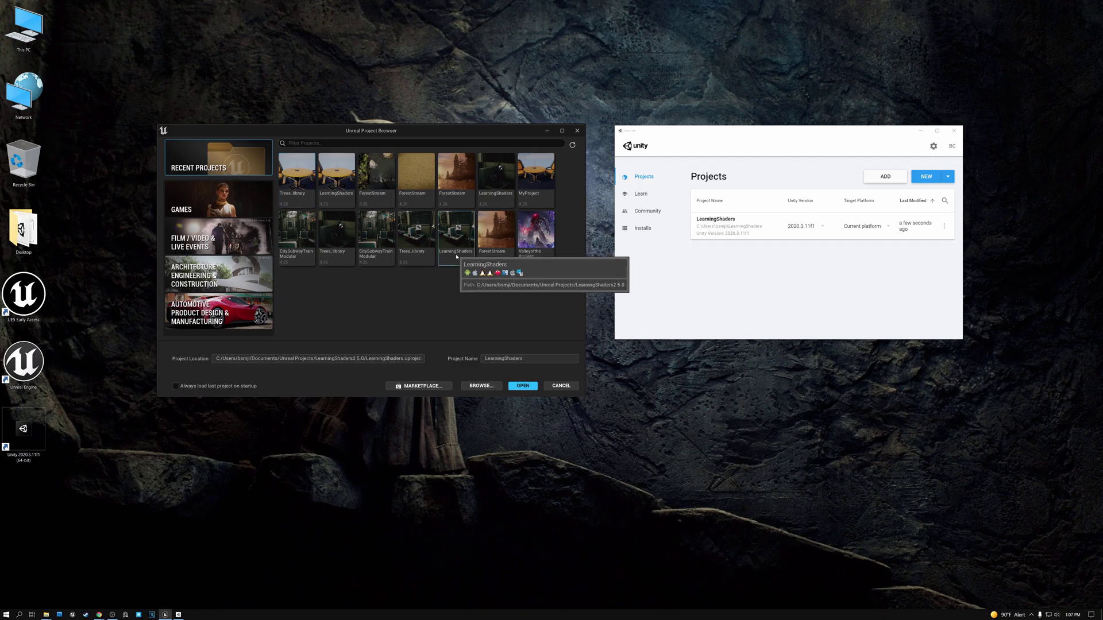
{"action": "left_click", "coordinate": [523, 386]}
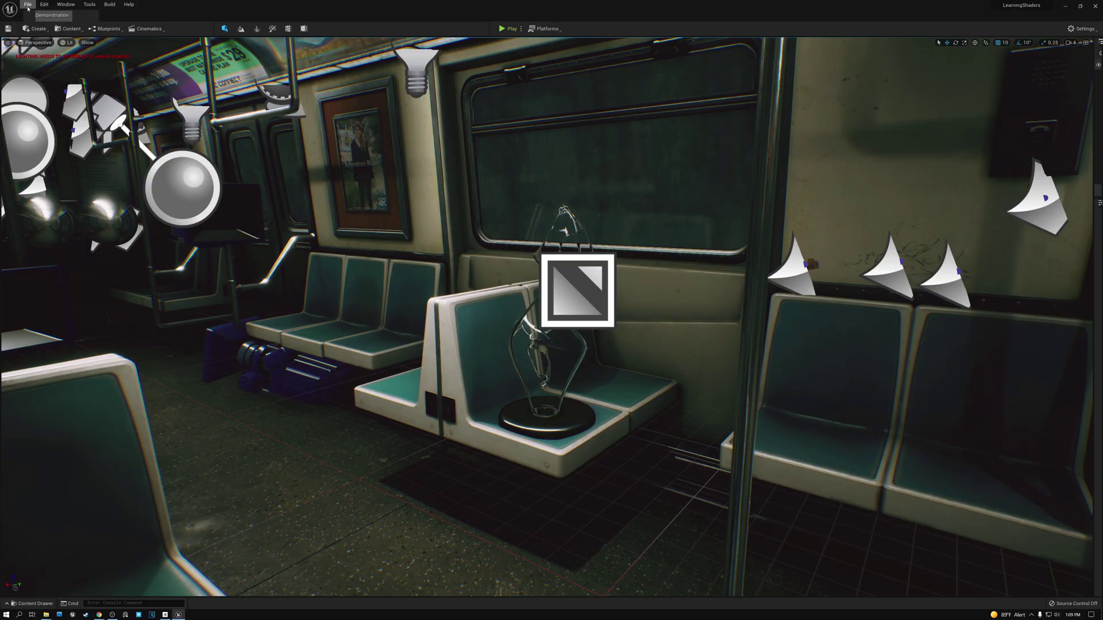
{"action": "left_click", "coordinate": [27, 4]}
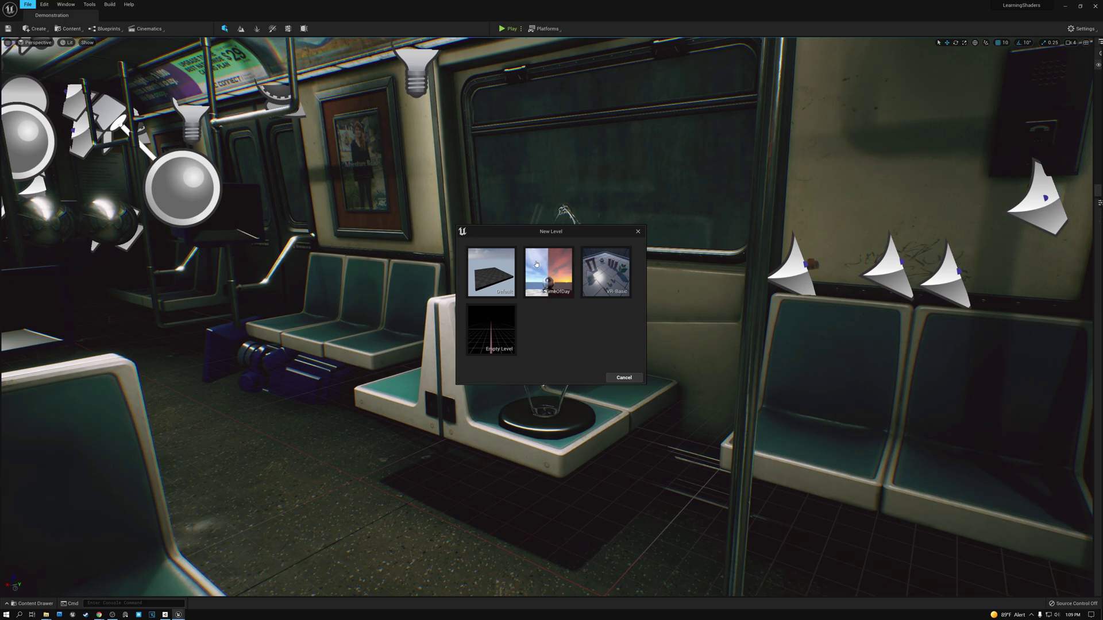
Step: Create a new Time of Day level and tilt the viewport up to the sky and back down
{"action": "left_click", "coordinate": [548, 280]}
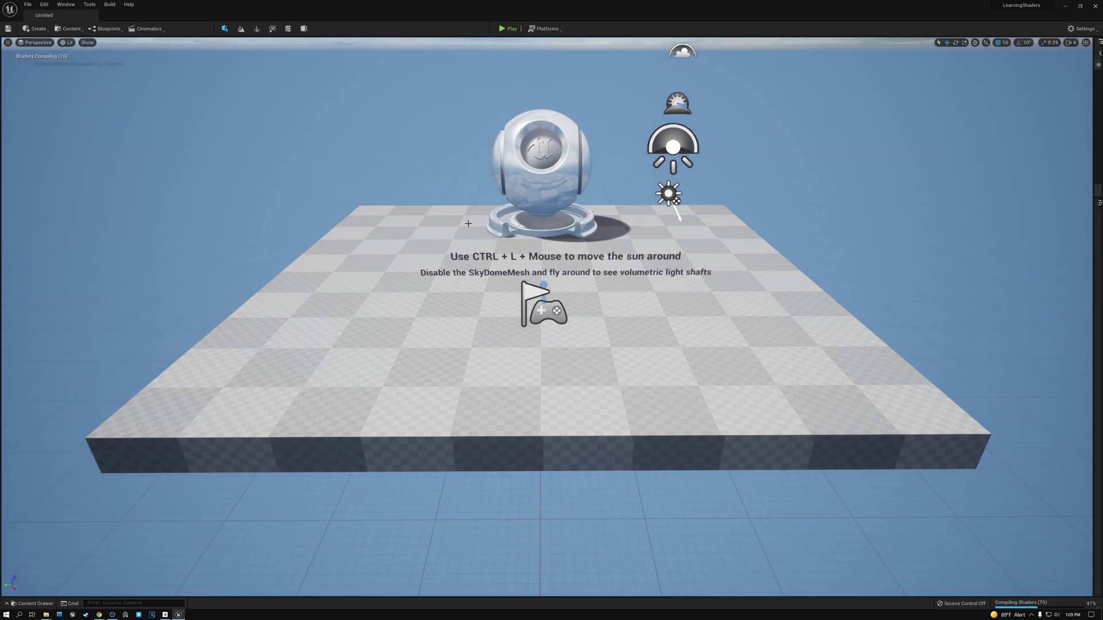
{"action": "right_click_drag", "start_coordinate": [468, 224], "coordinate": [468, 141]}
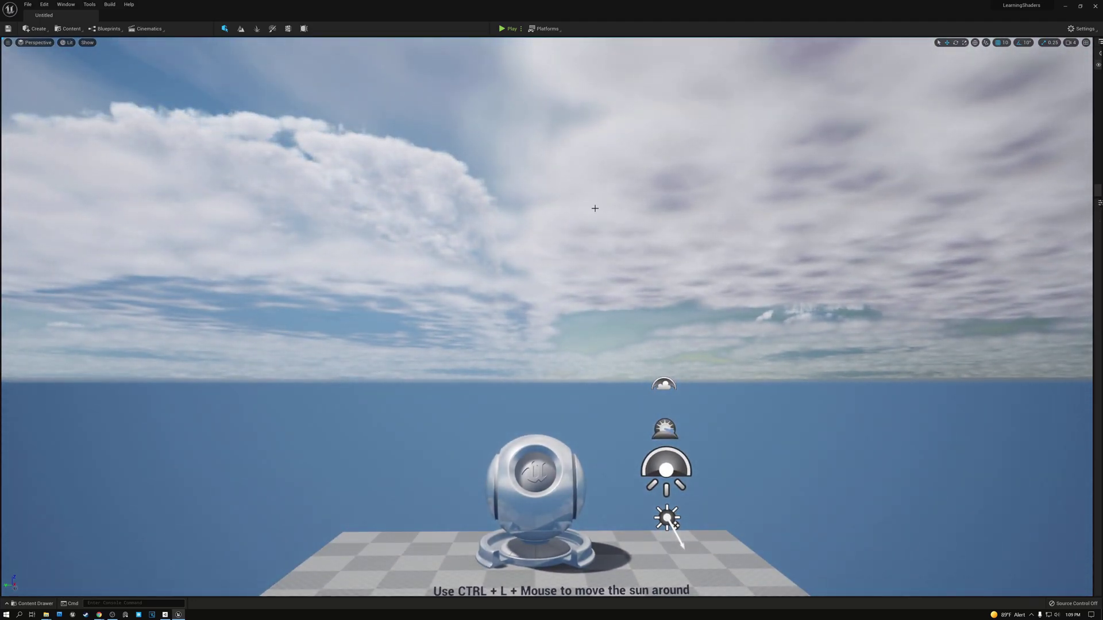
{"action": "right_click_drag", "start_coordinate": [594, 208], "coordinate": [573, 312]}
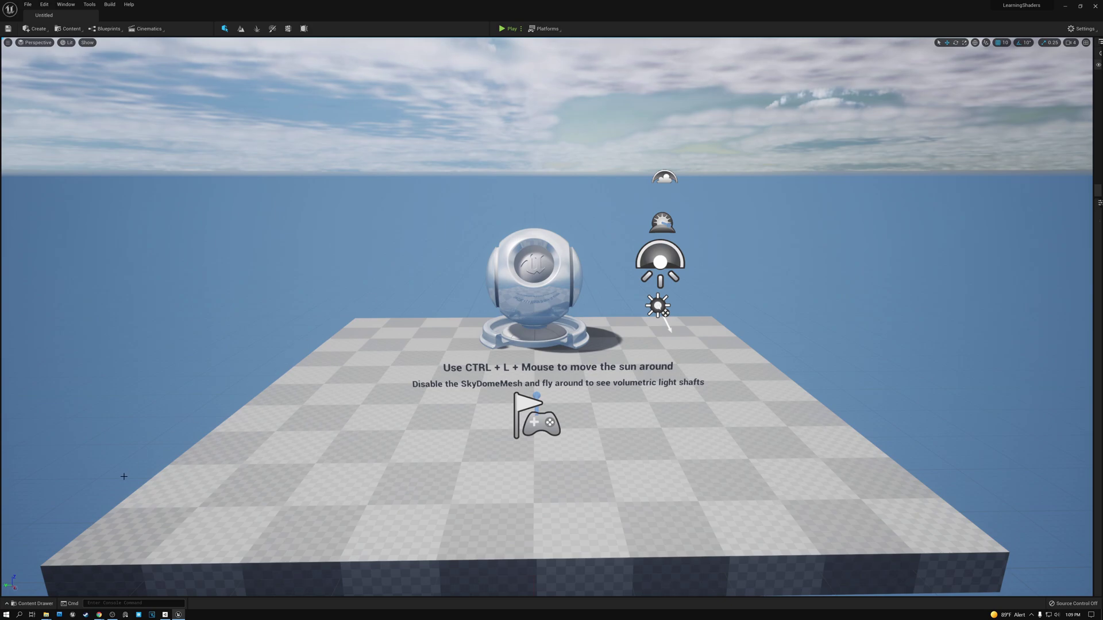
{"action": "left_click", "coordinate": [90, 5]}
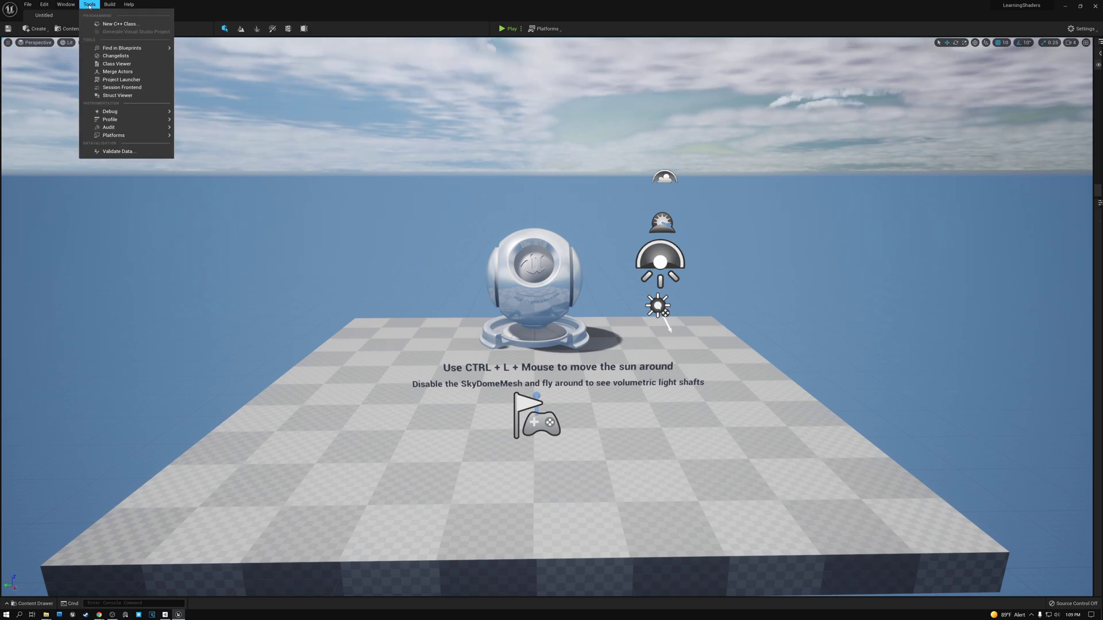
Step: Set the editor's Application Scale to 1.5 in the Widget Reflector, then close it
{"action": "mouse_move", "coordinate": [118, 115]}
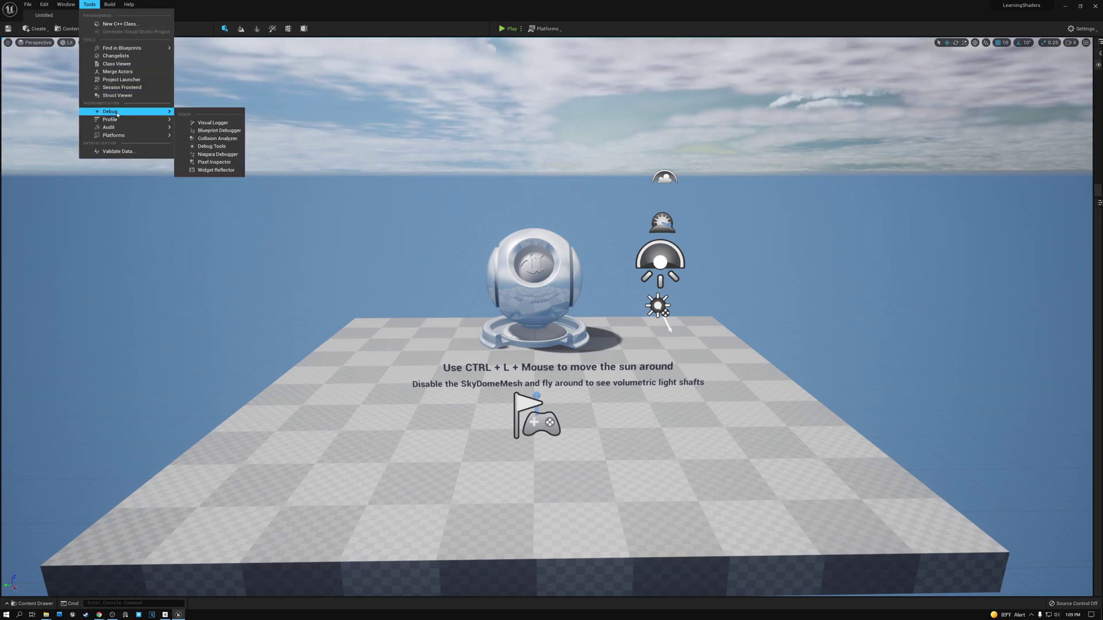
{"action": "left_click", "coordinate": [216, 170]}
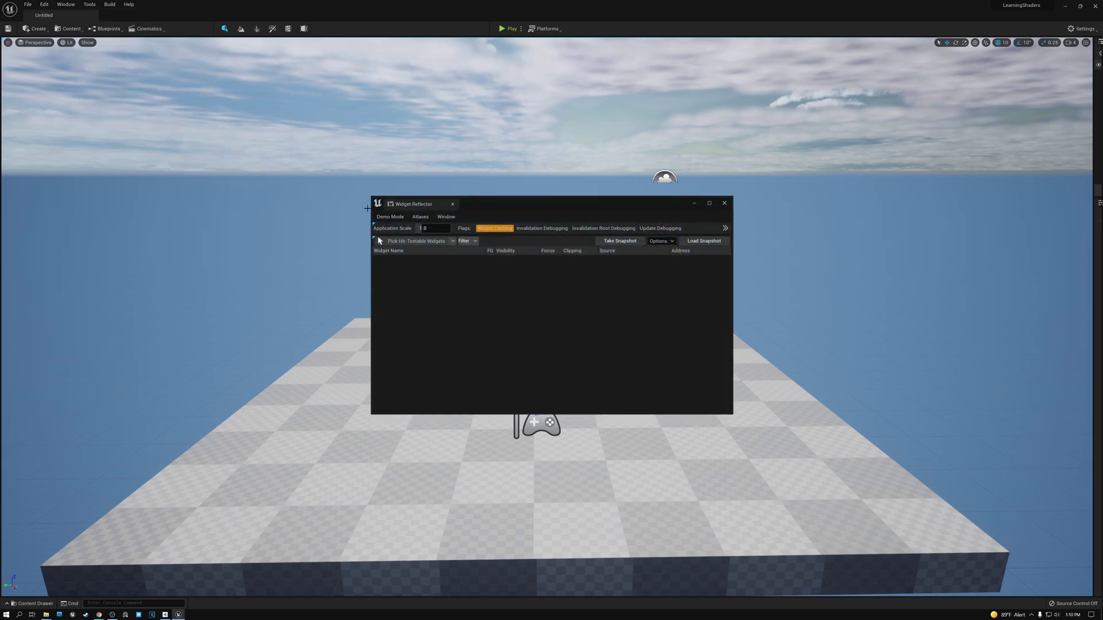
{"action": "left_click", "coordinate": [425, 228]}
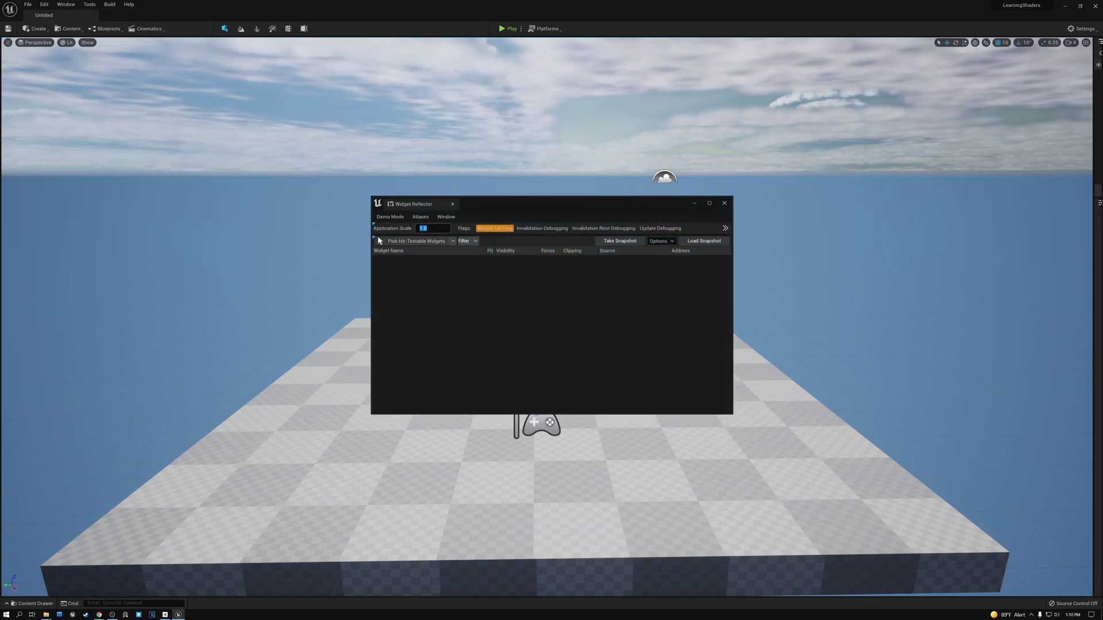
{"action": "type", "text": "1"}
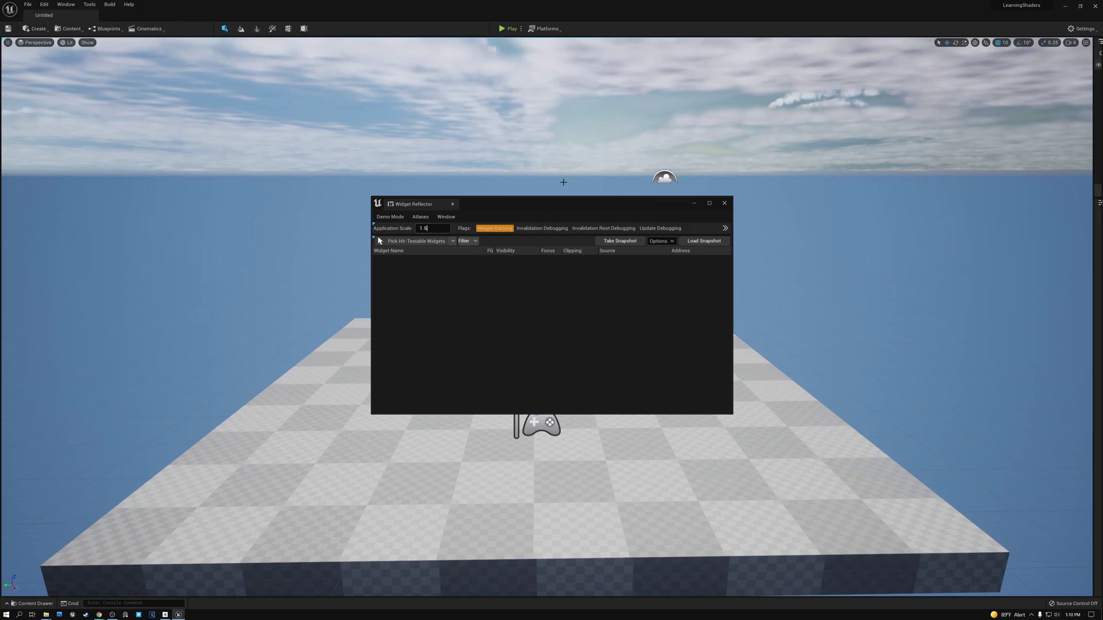
{"action": "key", "text": "Return"}
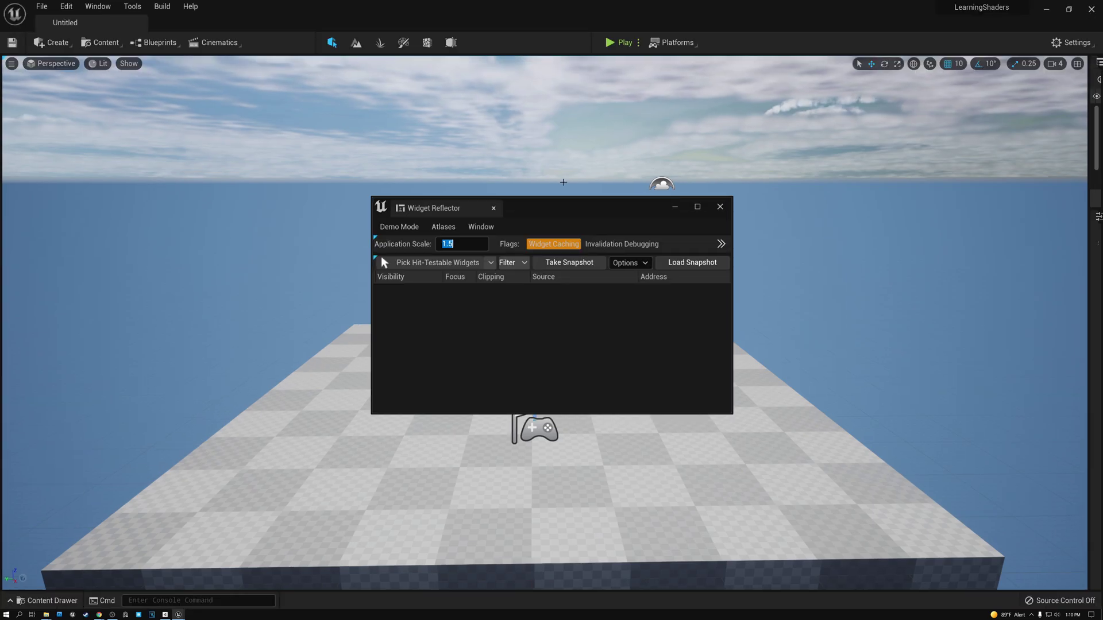
{"action": "left_click", "coordinate": [719, 206]}
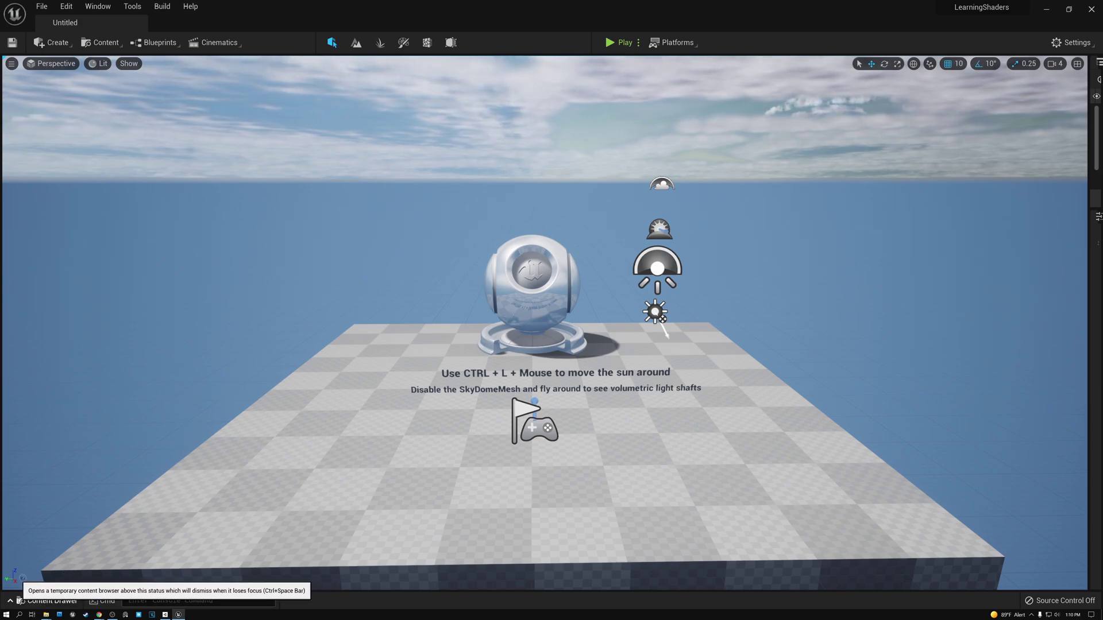
Step: Browse to StarterContent > Materials in the Content Browser and scroll to its last assets
{"action": "left_click", "coordinate": [10, 601]}
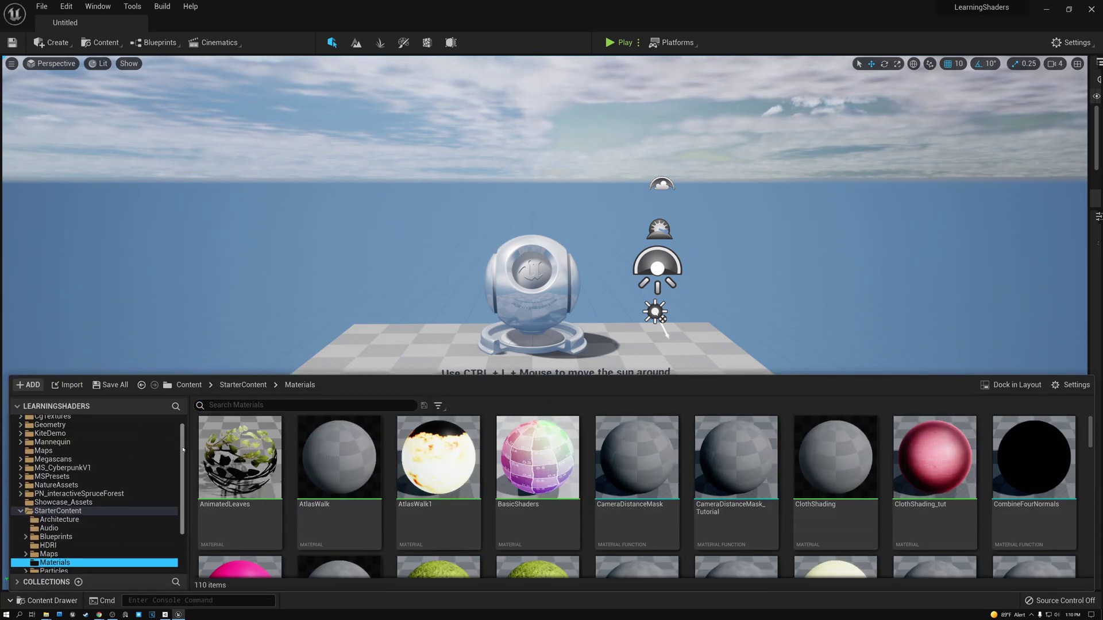
{"action": "scroll", "coordinate": [183, 447], "scroll_direction": "down", "scroll_amount": 1}
{"action": "left_click_drag", "start_coordinate": [183, 447], "coordinate": [186, 483]}
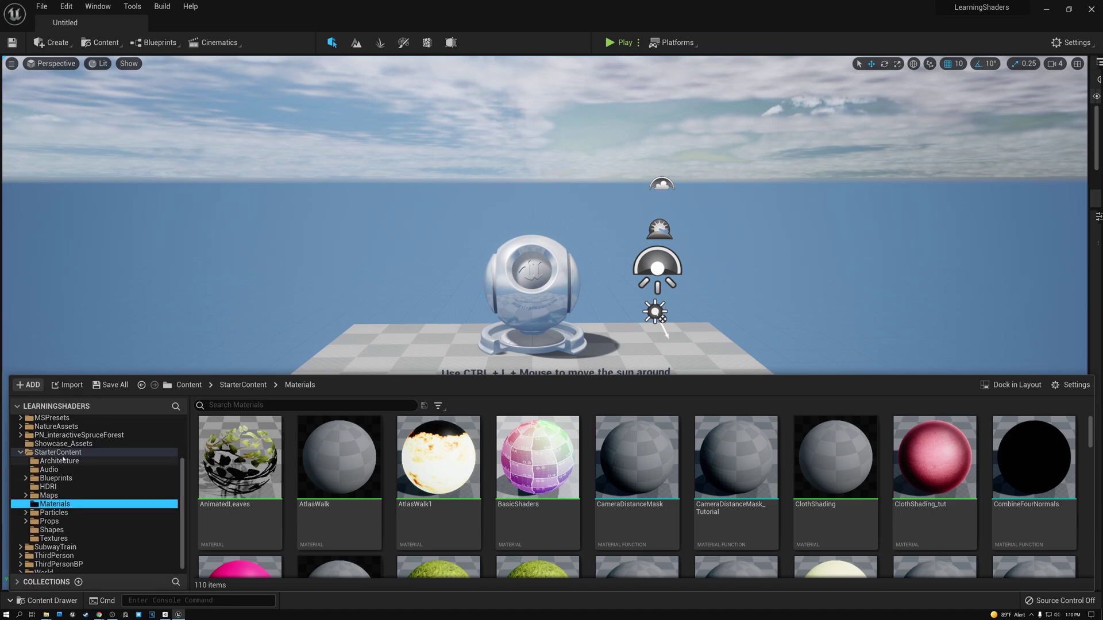
{"action": "left_click", "coordinate": [49, 453]}
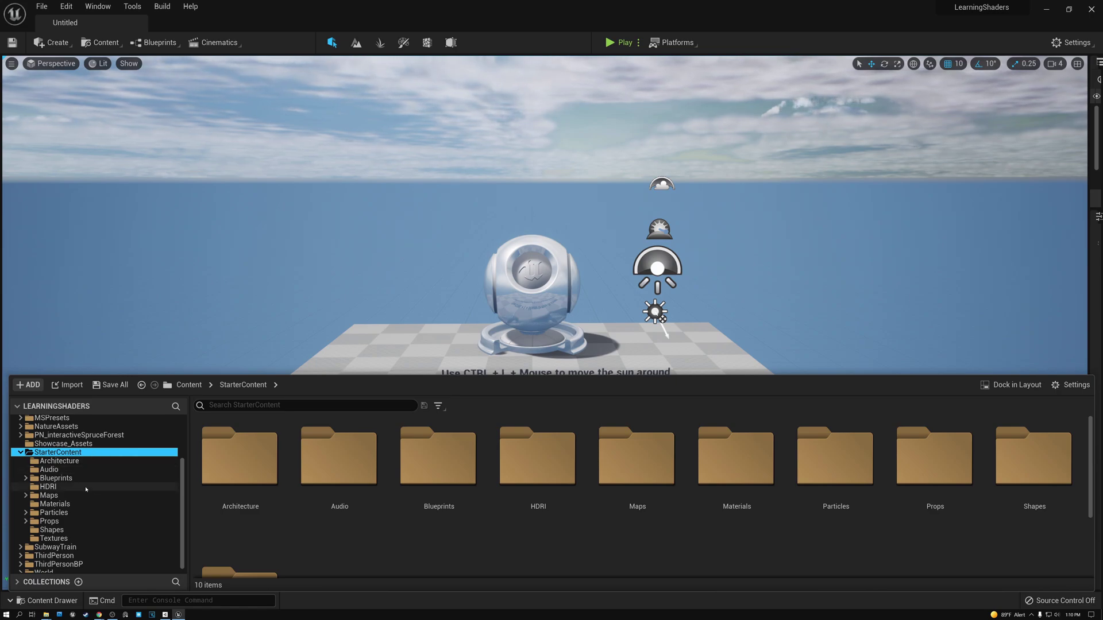
{"action": "left_click", "coordinate": [56, 504]}
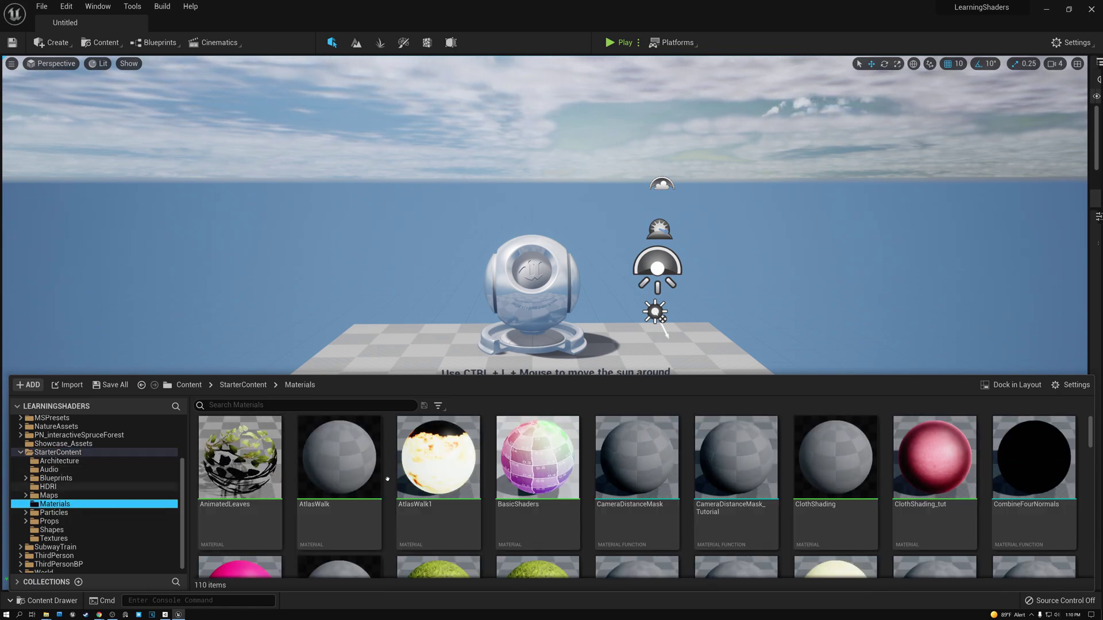
{"action": "left_click_drag", "start_coordinate": [1090, 429], "coordinate": [1082, 498]}
{"action": "scroll", "coordinate": [550, 503], "scroll_direction": "down", "scroll_amount": 5}
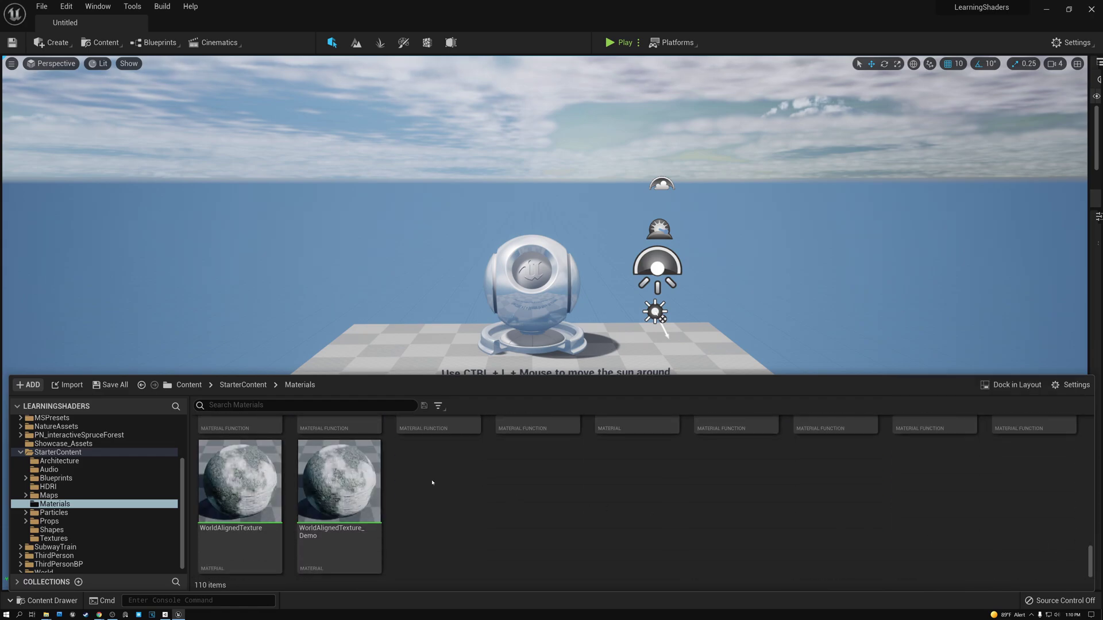
Step: Add a new material named MyFirstShader in StarterContent Materials and open it for editing
{"action": "right_click", "coordinate": [433, 479]}
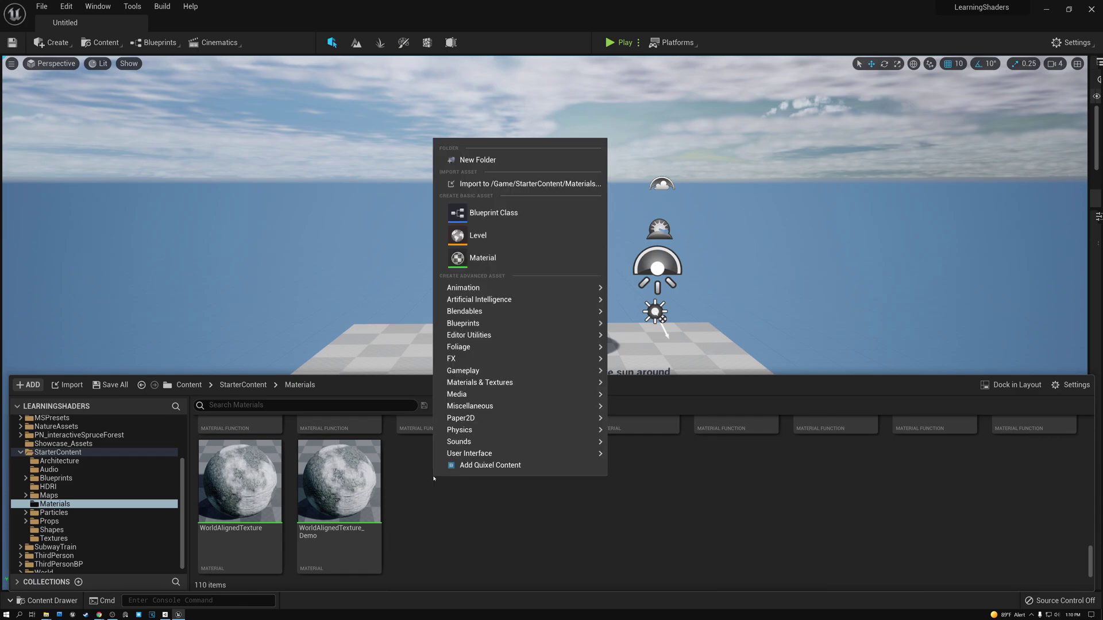
{"action": "left_click", "coordinate": [420, 507]}
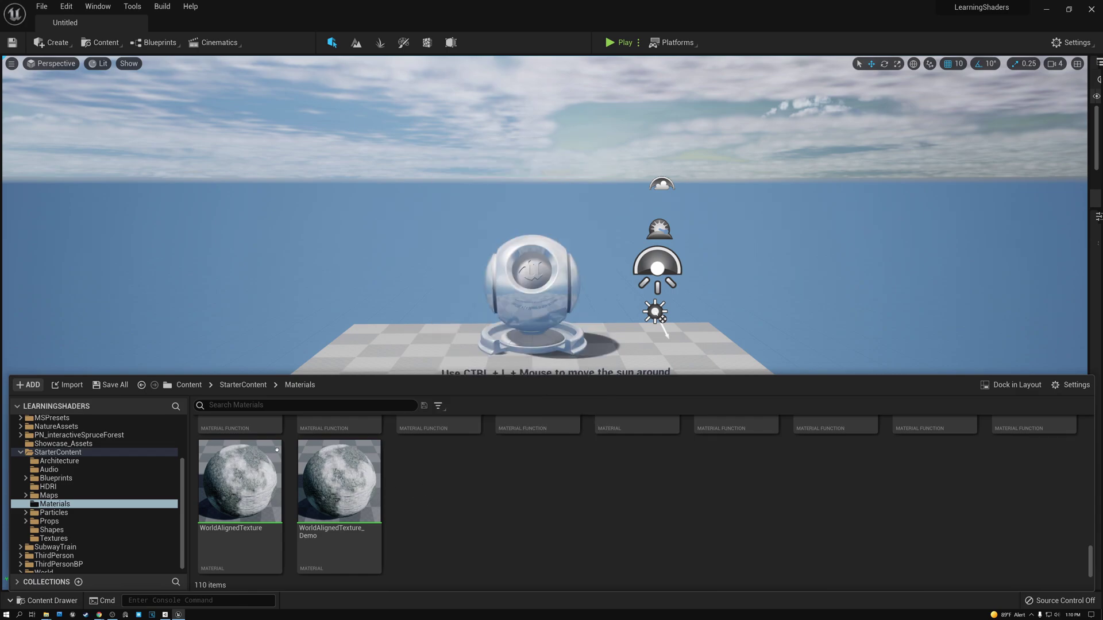
{"action": "left_click", "coordinate": [28, 385]}
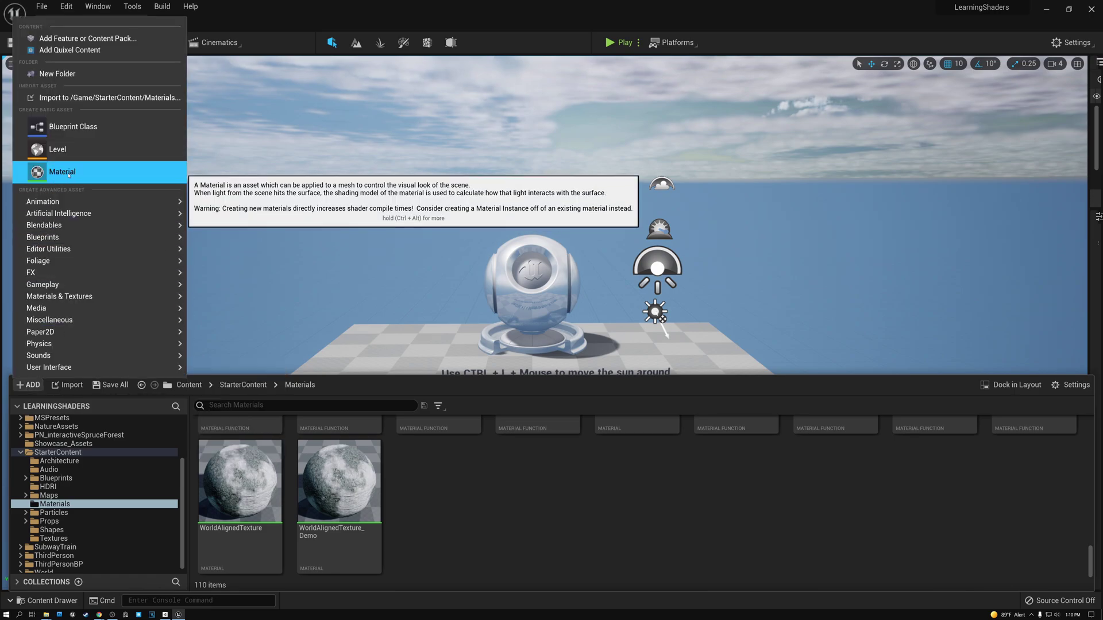
{"action": "left_click", "coordinate": [68, 174]}
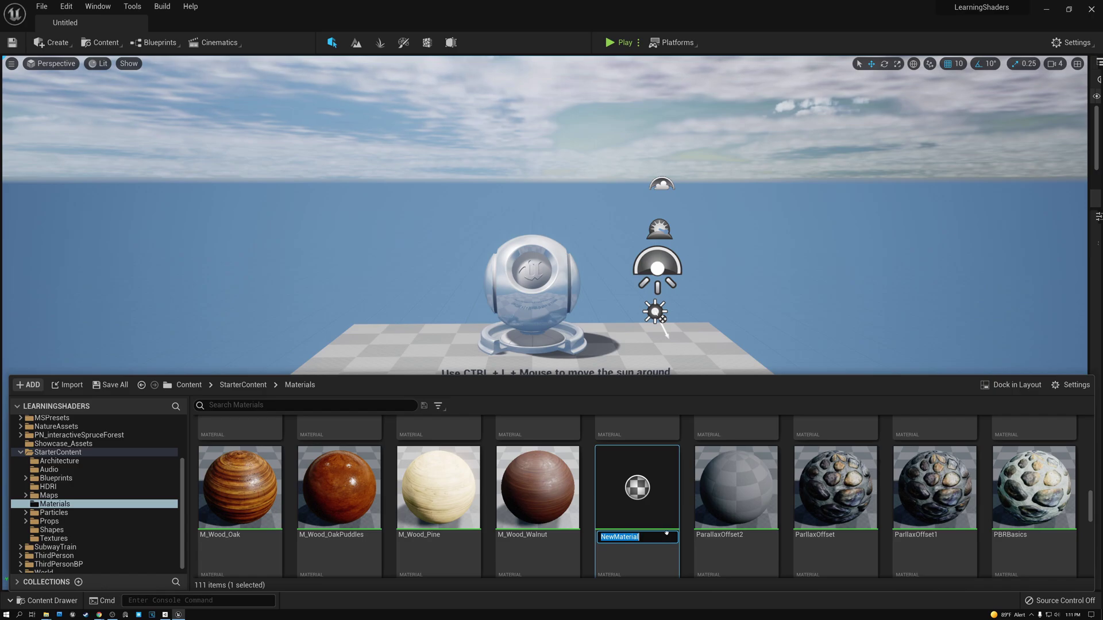
{"action": "type", "text": "MyFirst"}
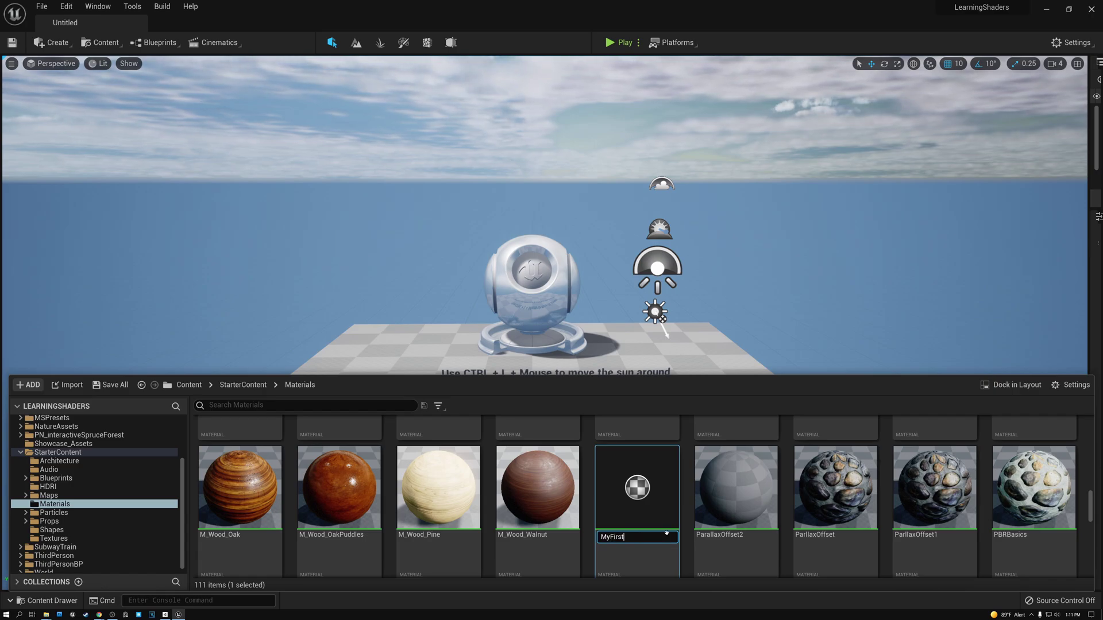
{"action": "type", "text": "Shader"}
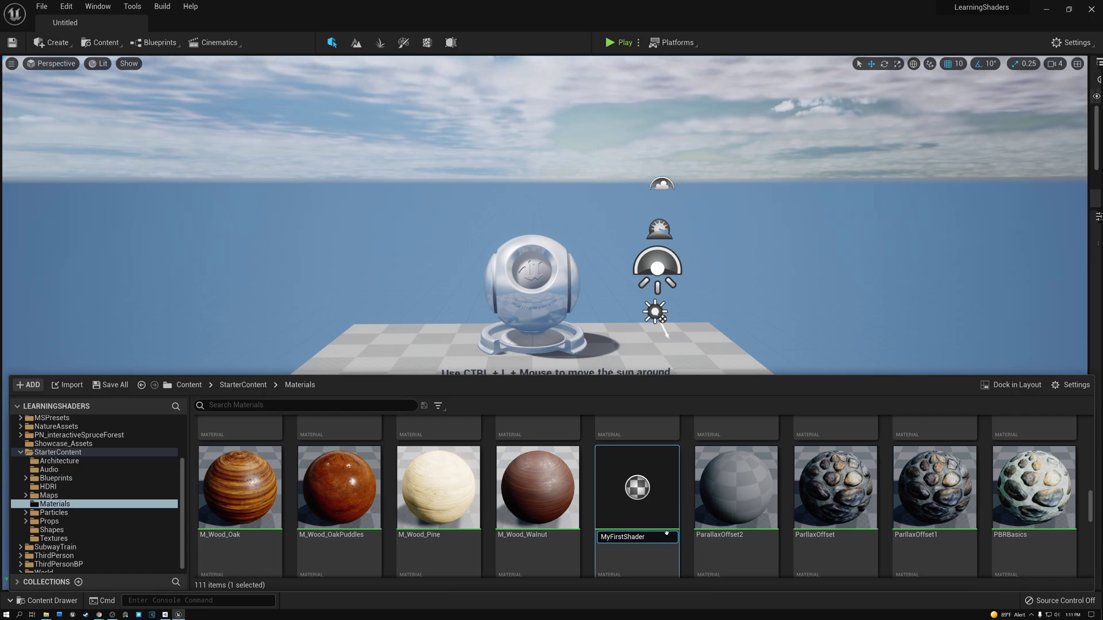
{"action": "key", "text": "Return"}
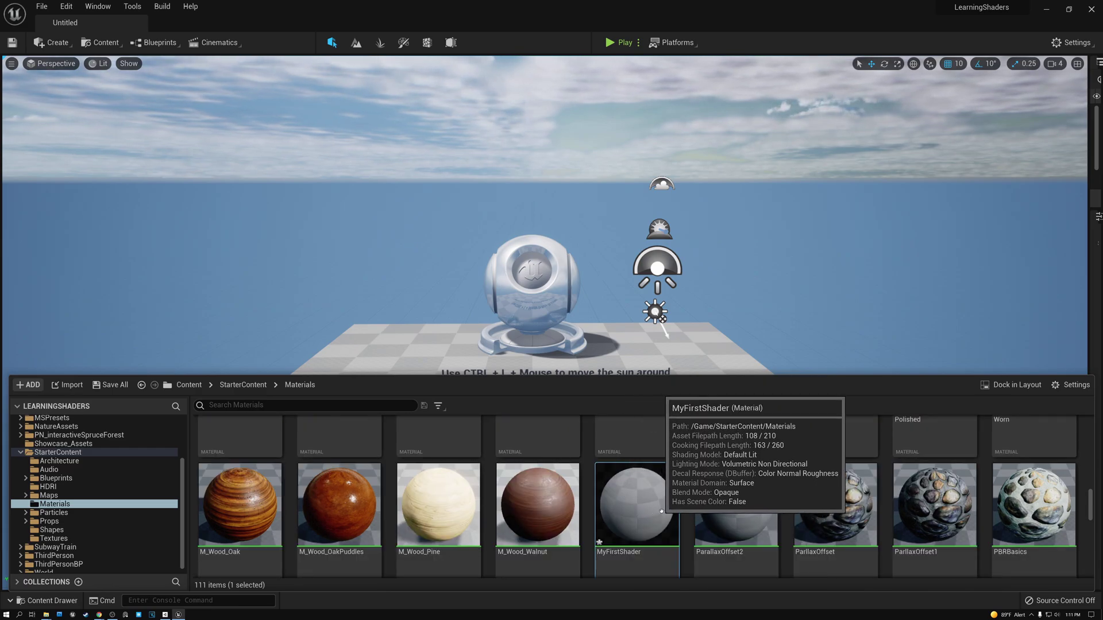
{"action": "scroll", "coordinate": [661, 511], "scroll_direction": "down", "scroll_amount": 1}
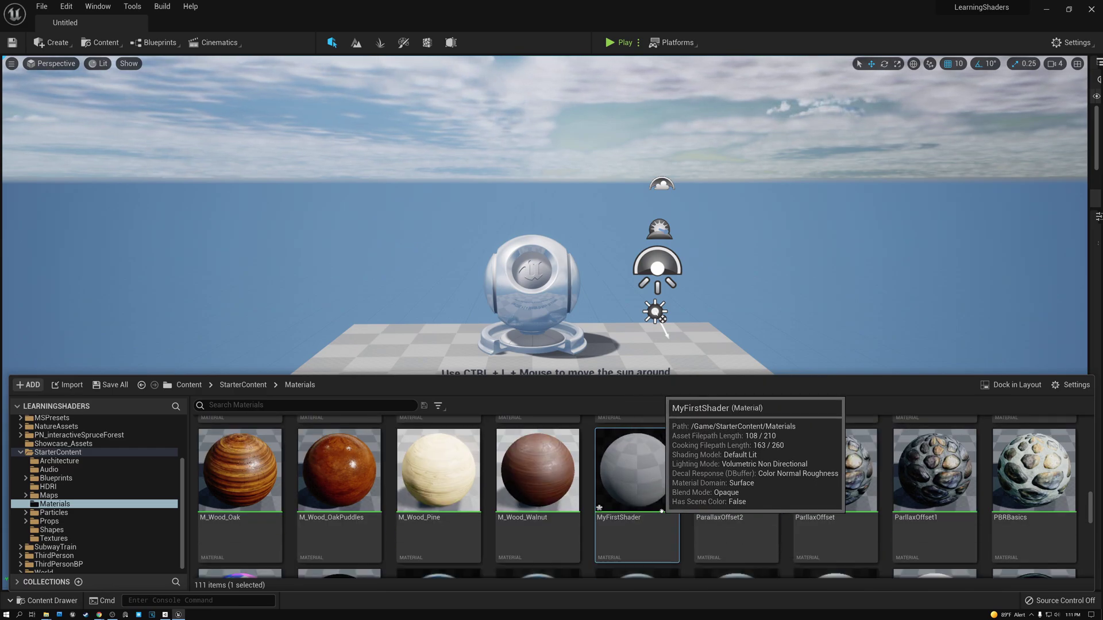
{"action": "double_click", "coordinate": [638, 473]}
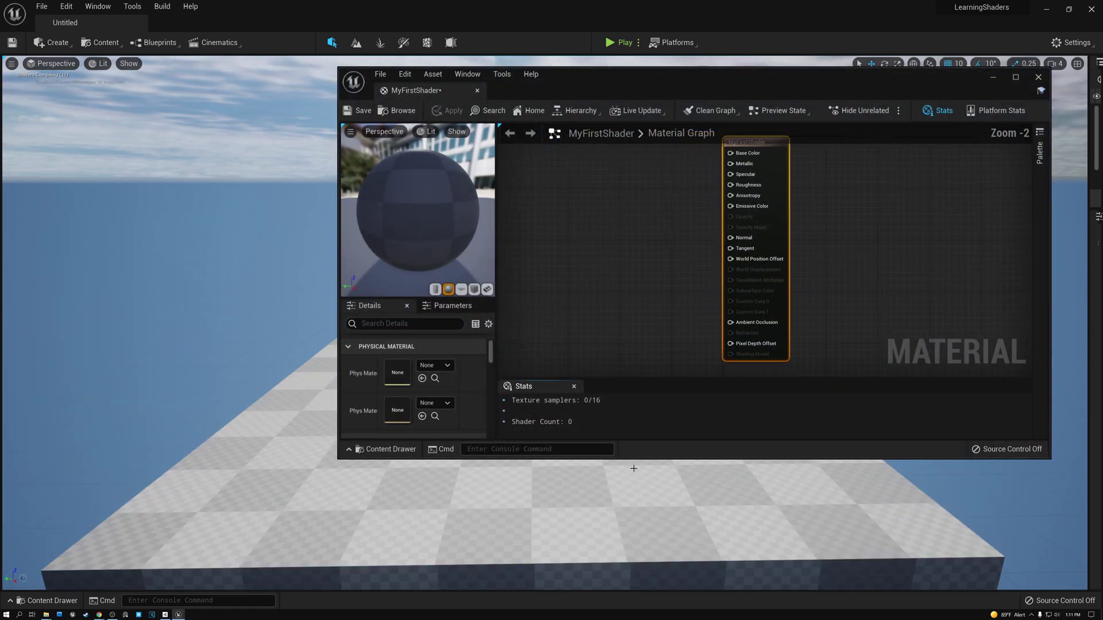
Step: Maximize the MyFirstShader material editor and pan and zoom the graph around the output node
{"action": "left_click_drag", "start_coordinate": [630, 75], "coordinate": [501, 89]}
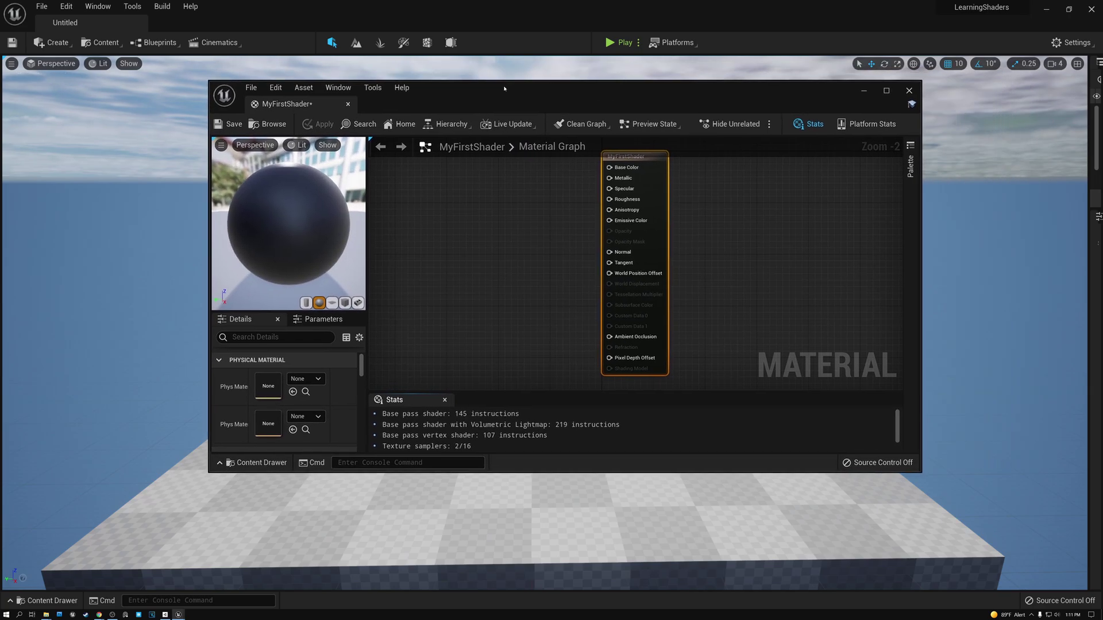
{"action": "left_click", "coordinate": [887, 91]}
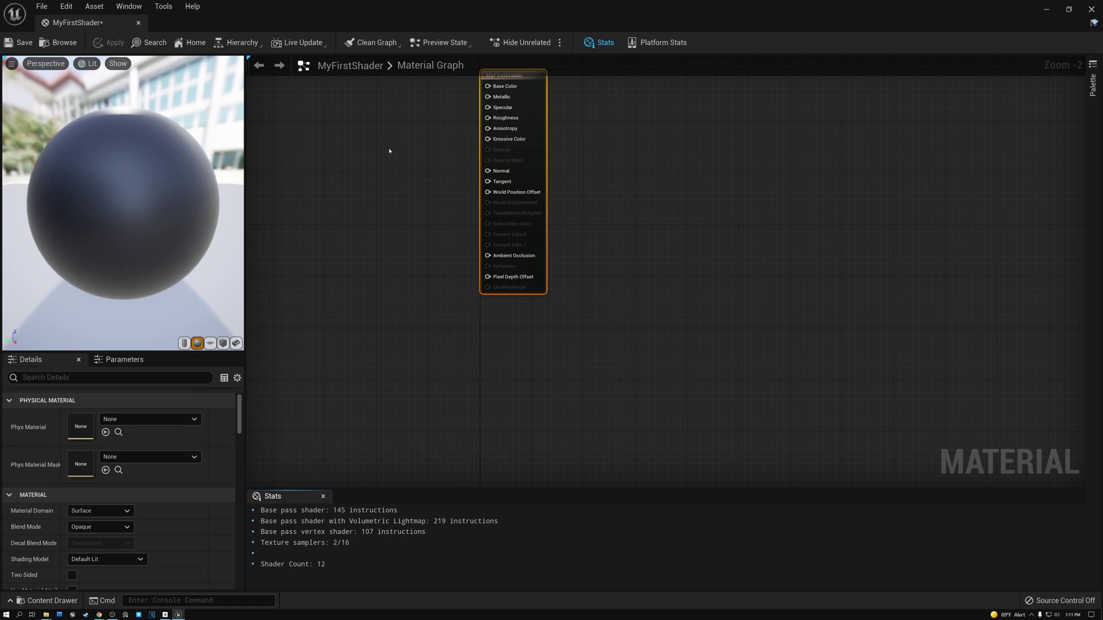
{"action": "right_click_drag", "start_coordinate": [399, 168], "coordinate": [769, 254]}
{"action": "scroll", "coordinate": [768, 253], "scroll_direction": "up", "scroll_amount": 2}
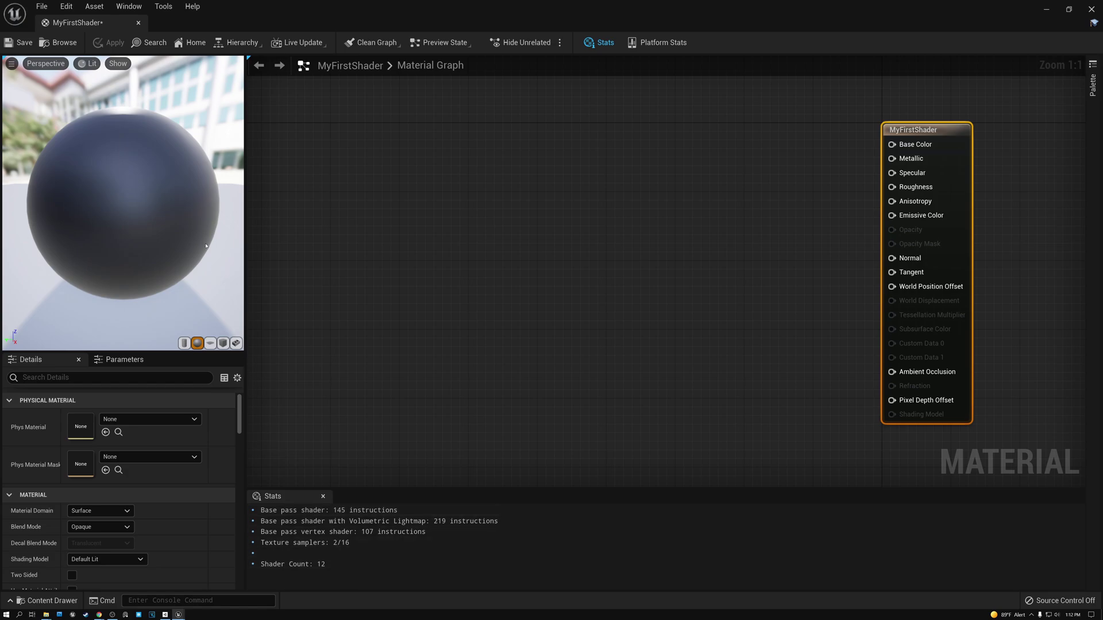
Step: Orbit the material preview to see the sphere's other side against the environment
{"action": "left_click_drag", "start_coordinate": [188, 231], "coordinate": [166, 224]}
{"action": "left_click_drag", "start_coordinate": [106, 263], "coordinate": [43, 263]}
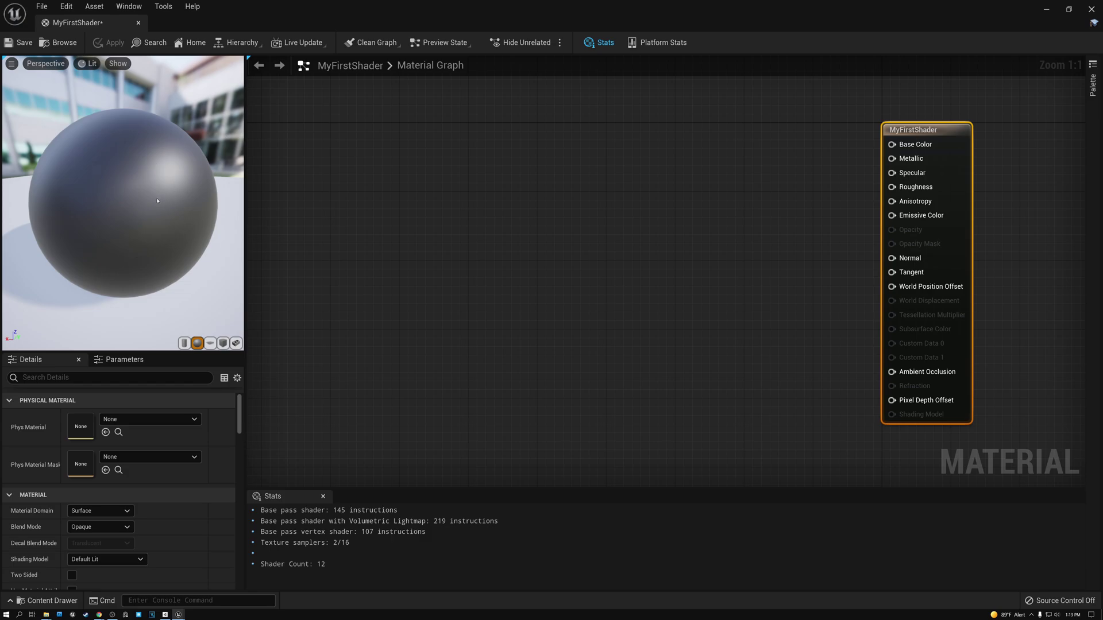
{"action": "left_click_drag", "start_coordinate": [127, 251], "coordinate": [176, 252]}
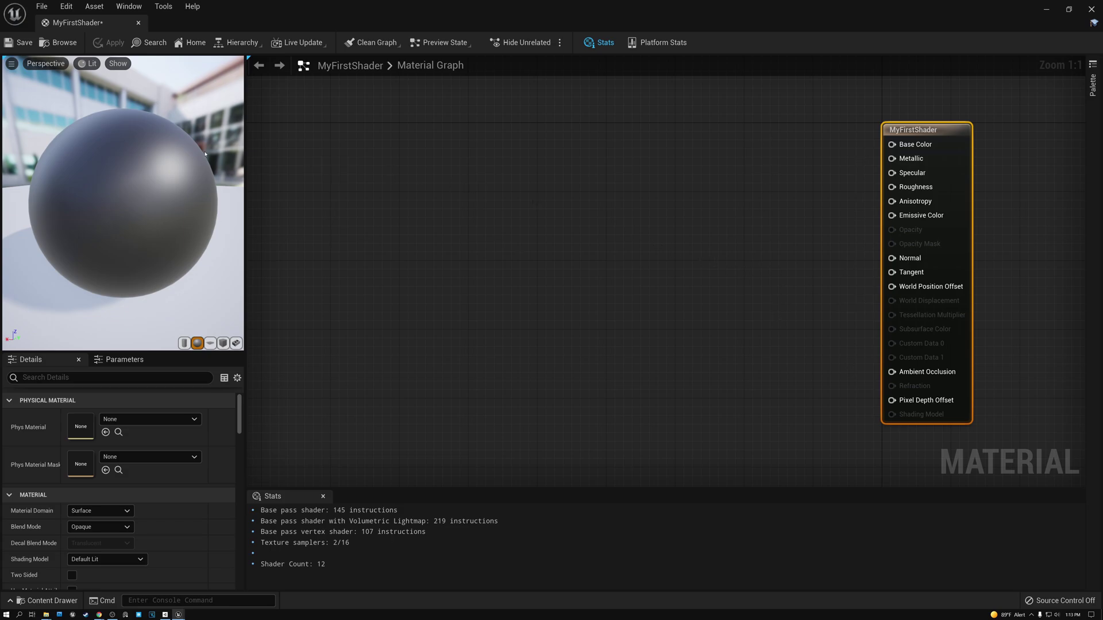
{"action": "left_click", "coordinate": [39, 64]}
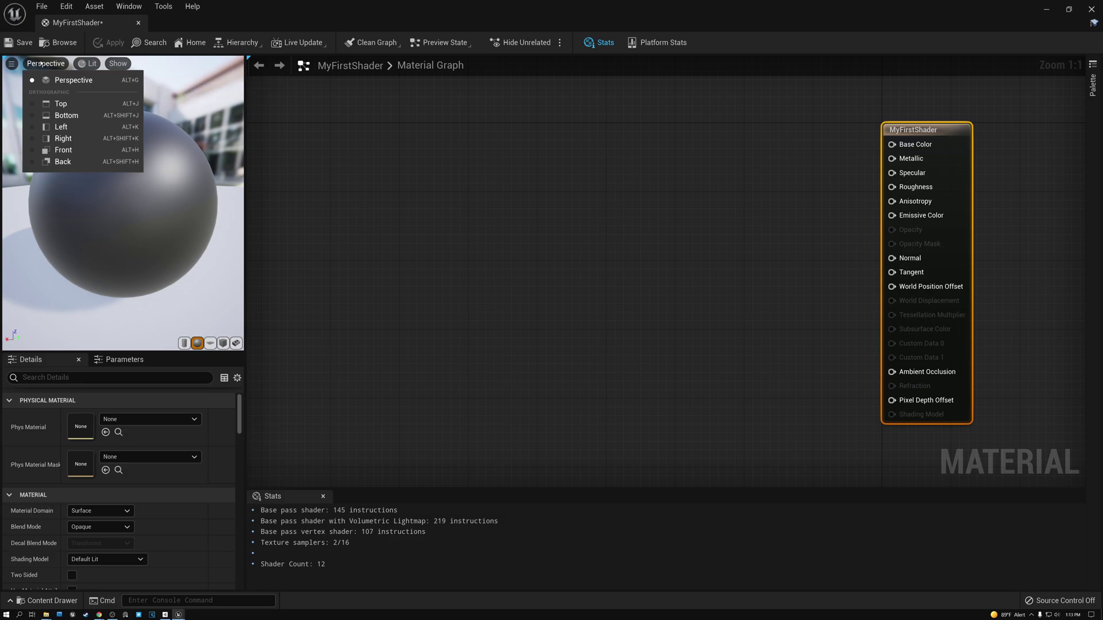
Step: Change the material preview's horizontal field of view from 90 to 50
{"action": "left_click", "coordinate": [11, 64]}
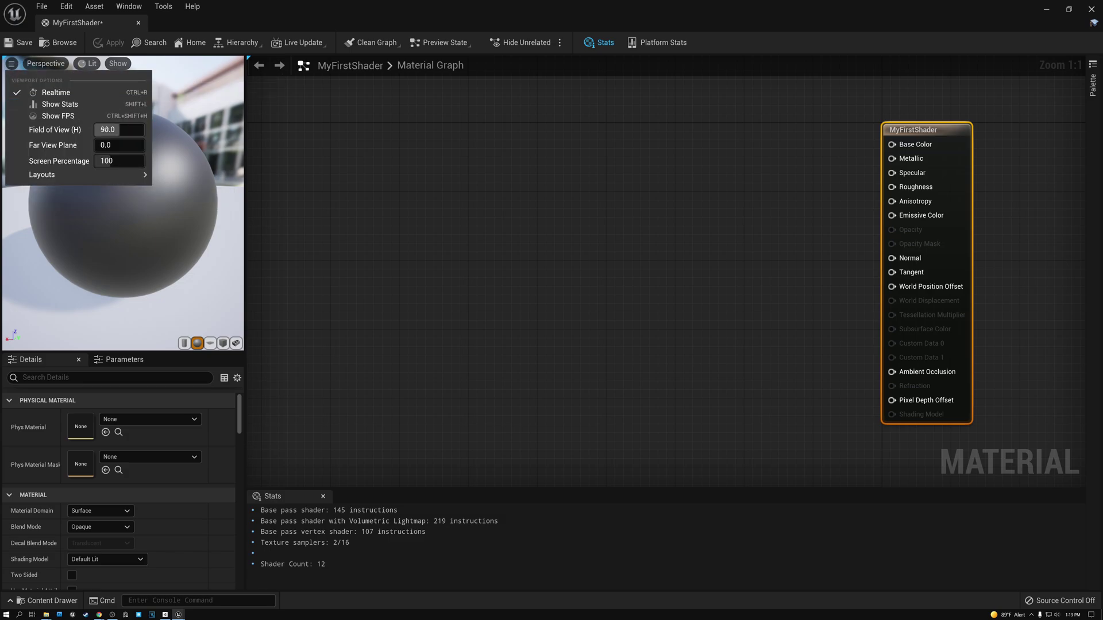
{"action": "left_click", "coordinate": [107, 130]}
{"action": "type", "text": "50"}
{"action": "key", "text": "Return"}
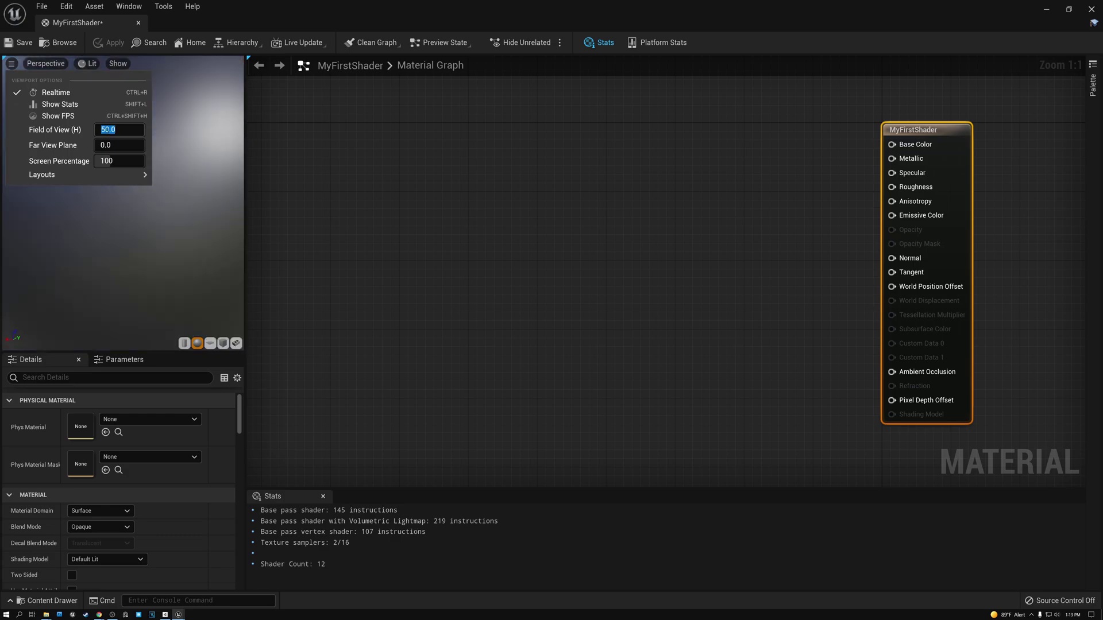
{"action": "mouse_move", "coordinate": [115, 175]}
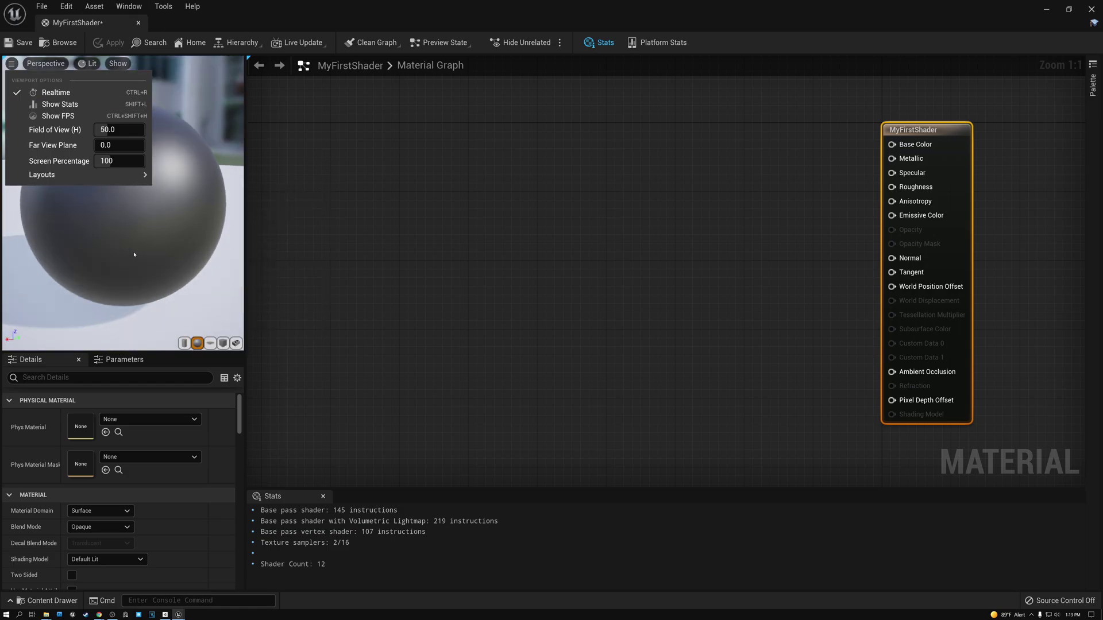
{"action": "left_click", "coordinate": [134, 255]}
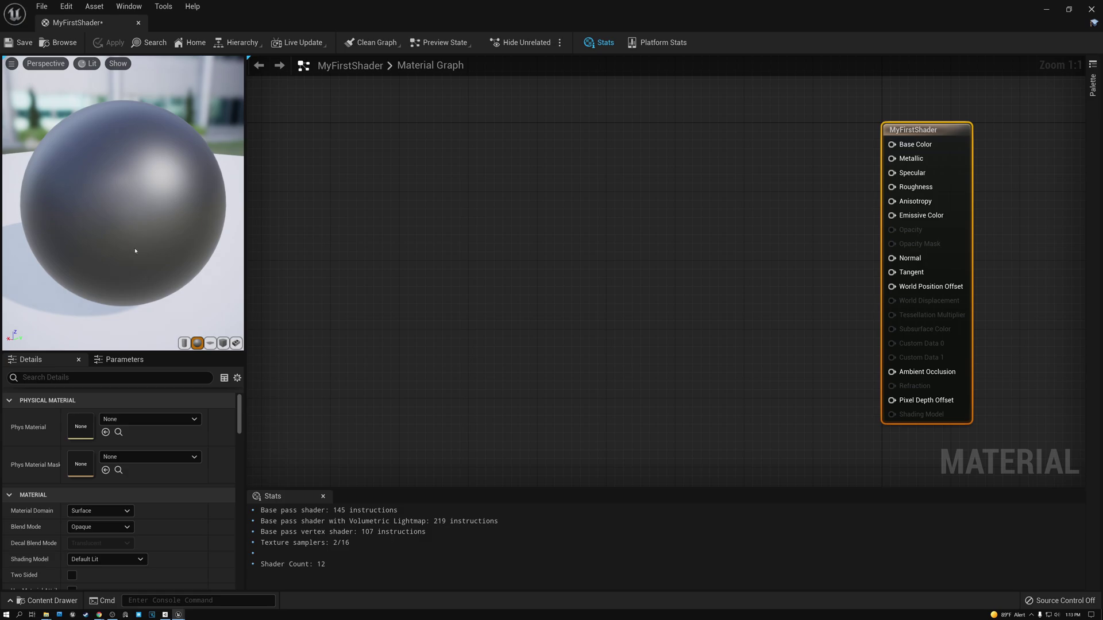
{"action": "left_click", "coordinate": [12, 64]}
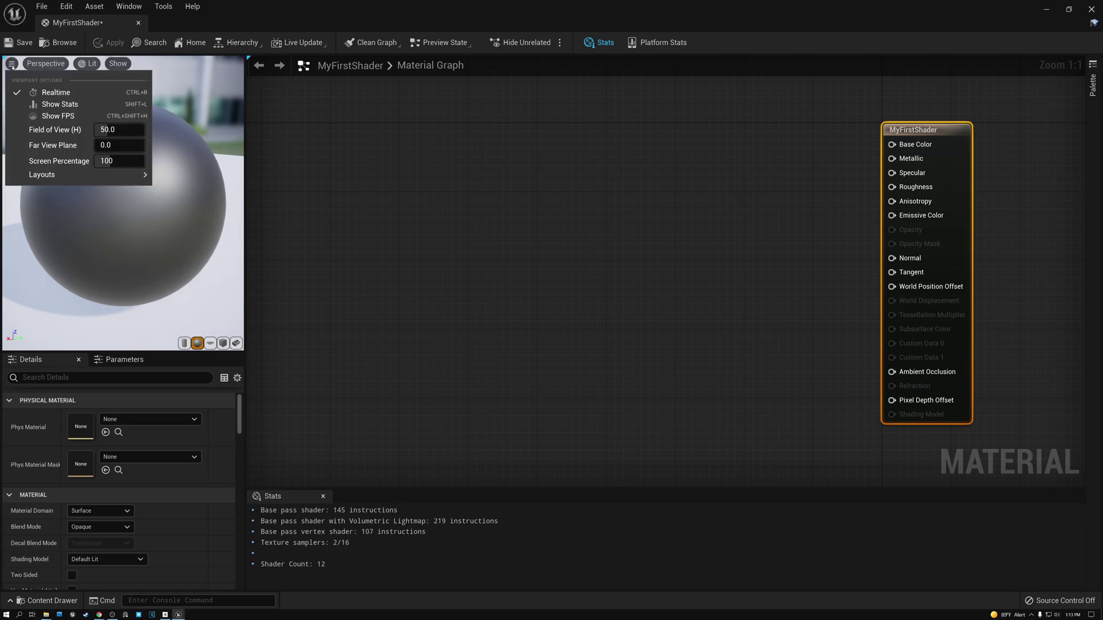
{"action": "left_click", "coordinate": [12, 64]}
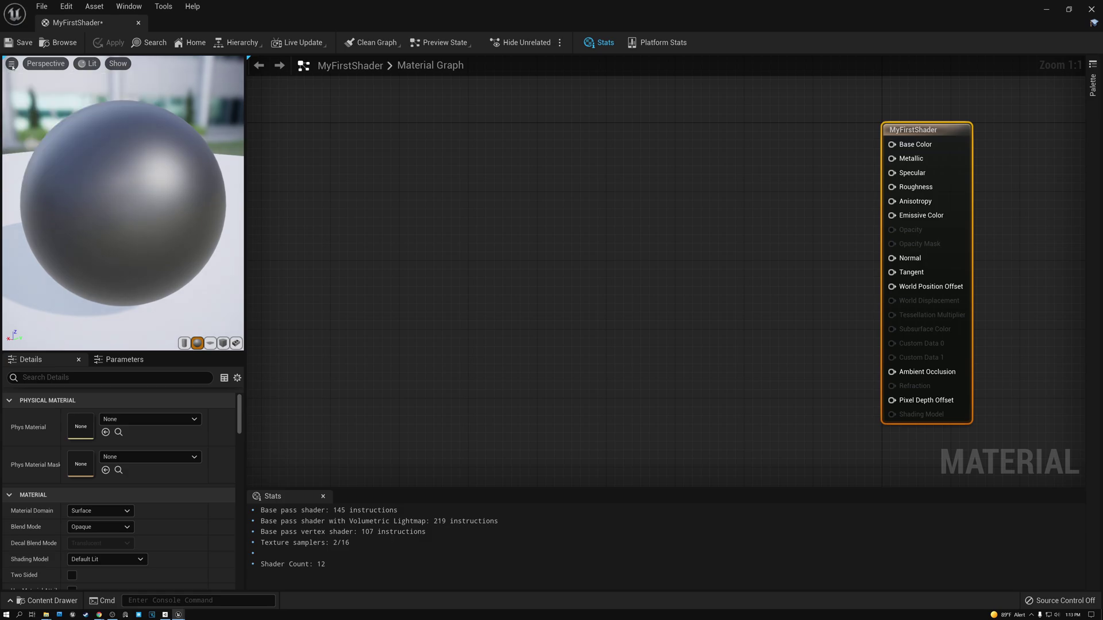
{"action": "left_click", "coordinate": [88, 67]}
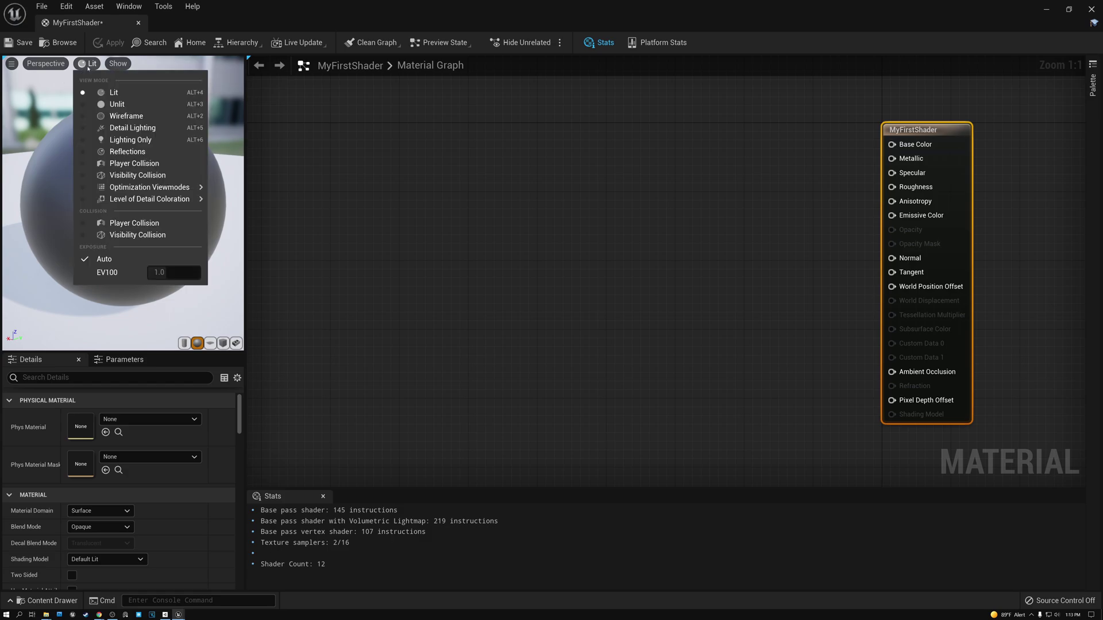
{"action": "left_click", "coordinate": [110, 104]}
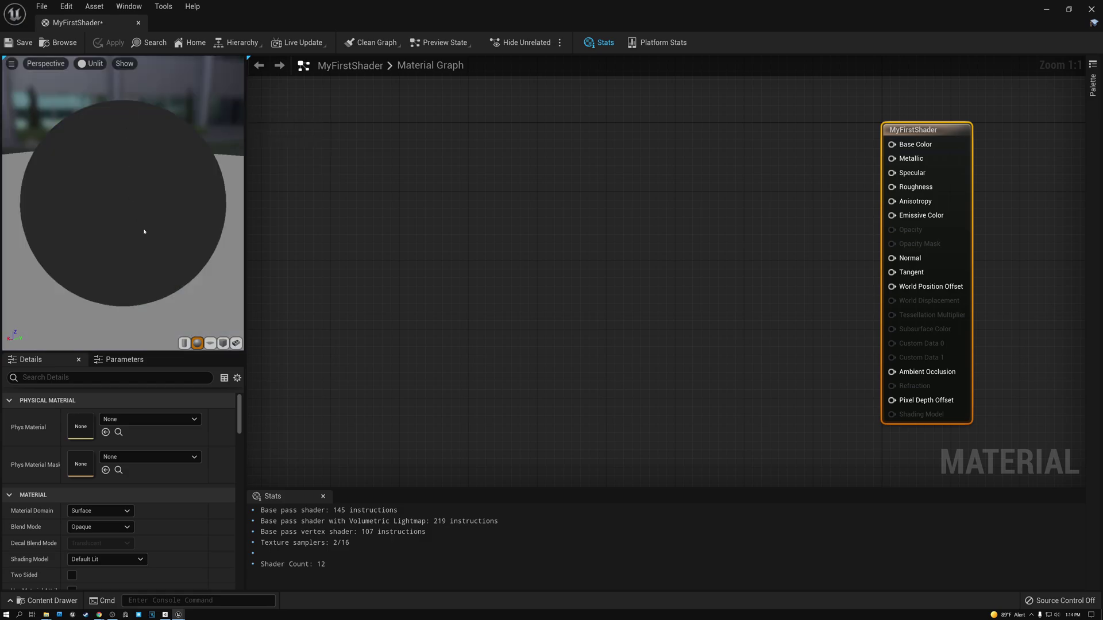
{"action": "left_click", "coordinate": [90, 65]}
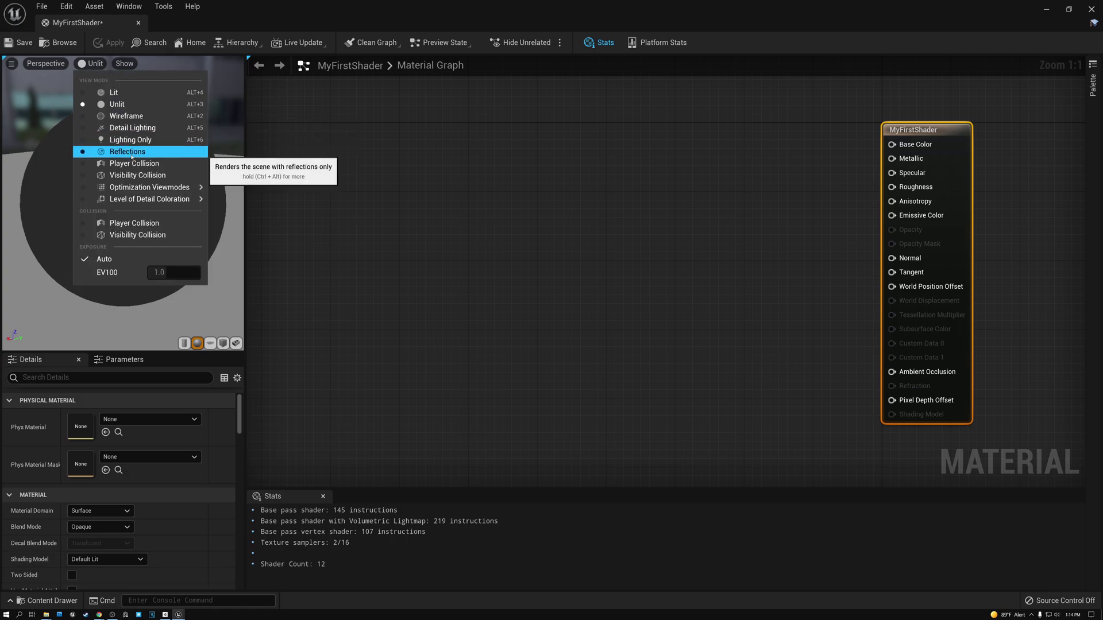
{"action": "mouse_move", "coordinate": [141, 188]}
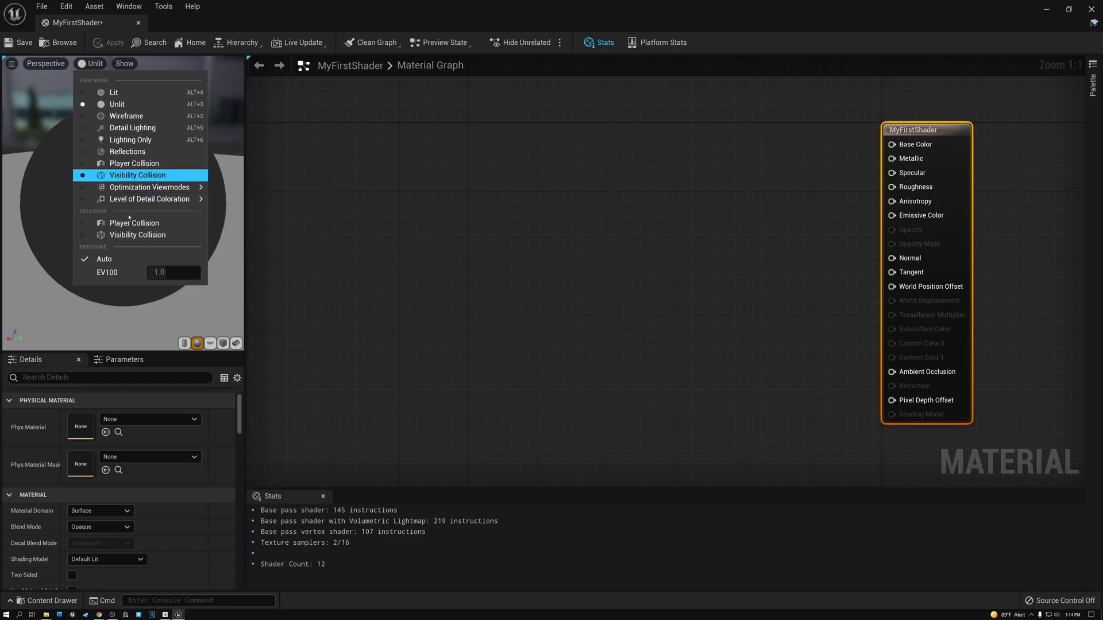
{"action": "left_click", "coordinate": [114, 95]}
{"action": "left_click", "coordinate": [119, 64]}
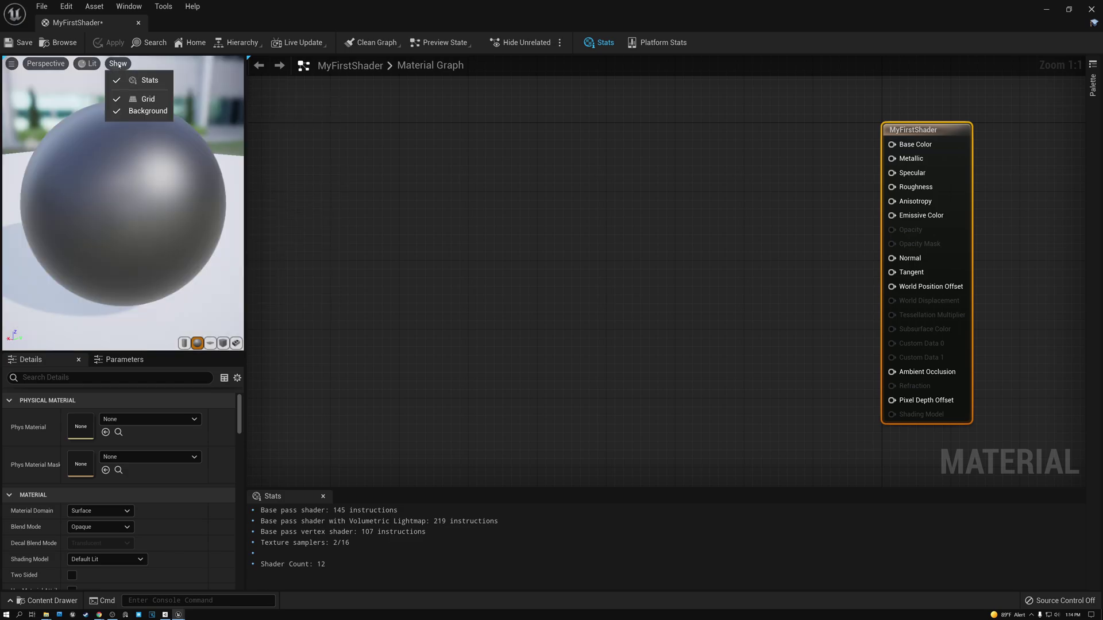
{"action": "left_click", "coordinate": [122, 114]}
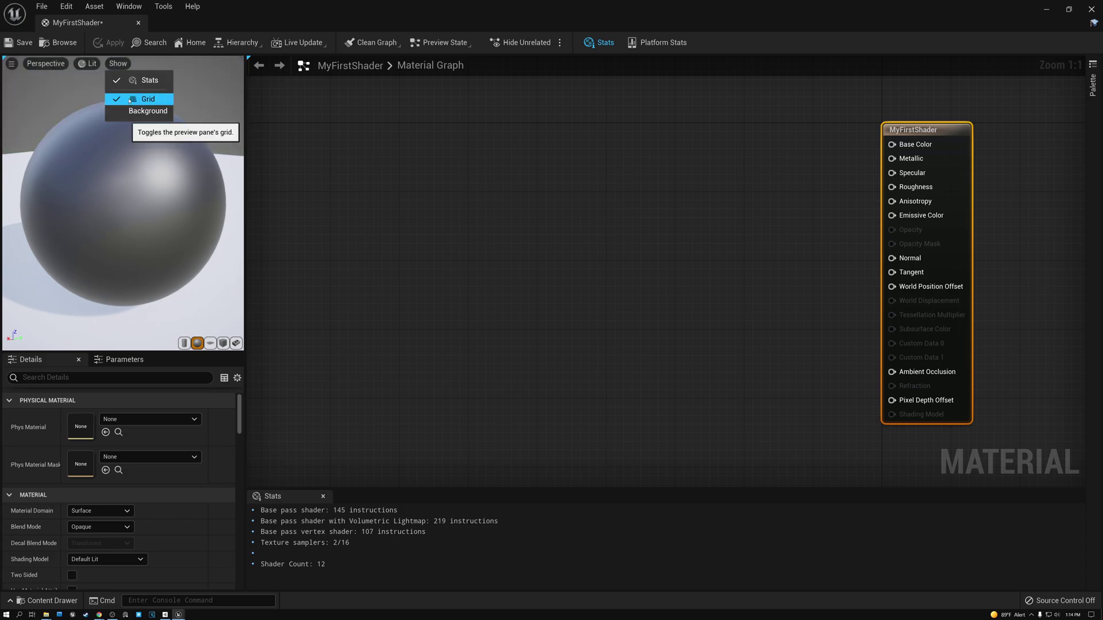
{"action": "left_click", "coordinate": [122, 130]}
{"action": "left_click", "coordinate": [118, 64]}
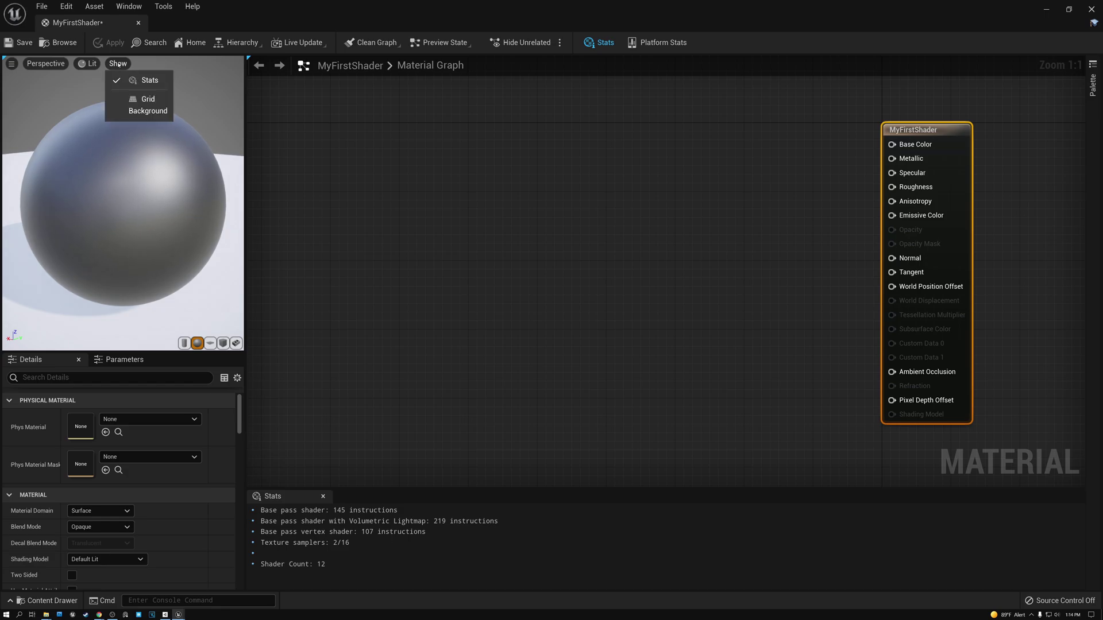
{"action": "left_click", "coordinate": [124, 81]}
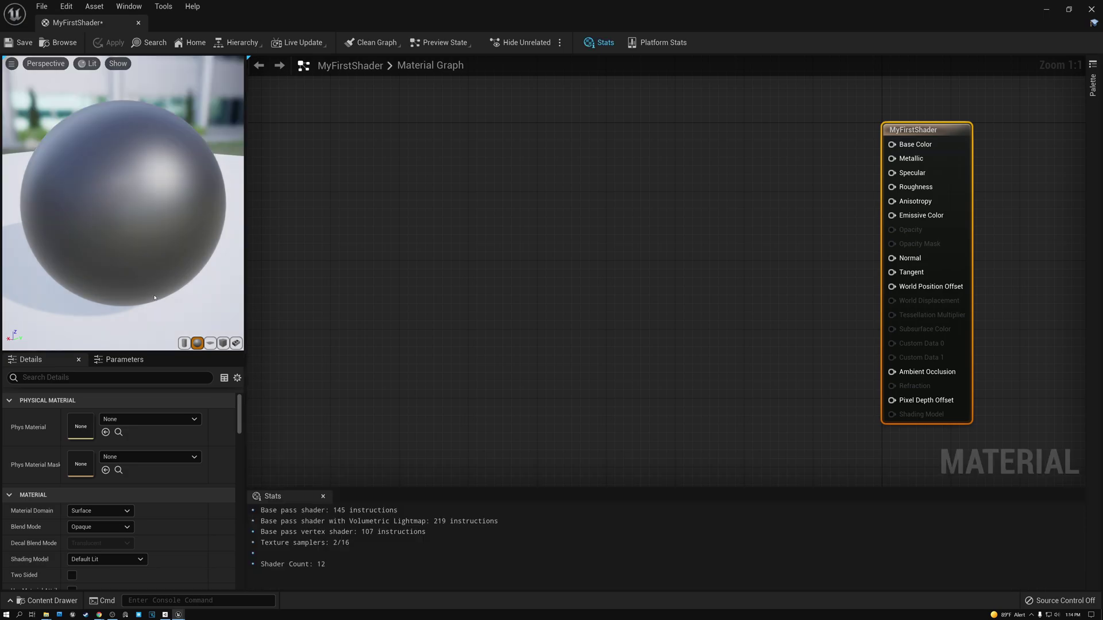
{"action": "left_click", "coordinate": [187, 343]}
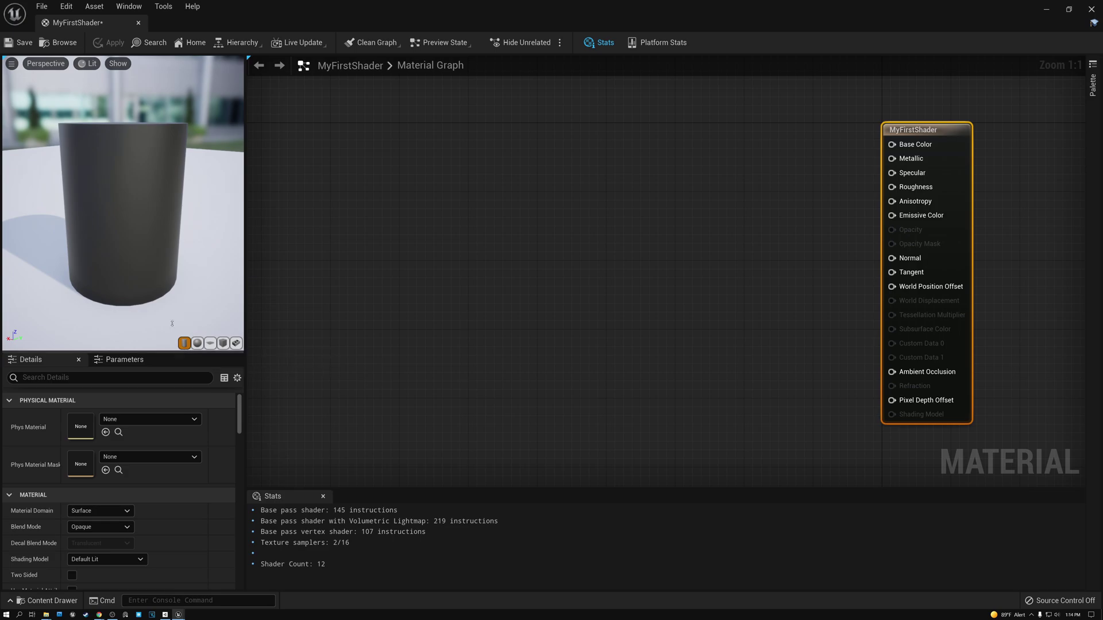
{"action": "mouse_move", "coordinate": [124, 230]}
{"action": "left_mouse_down"}
{"action": "mouse_move", "coordinate": [124, 253]}
{"action": "mouse_move", "coordinate": [126, 236]}
{"action": "left_mouse_up"}
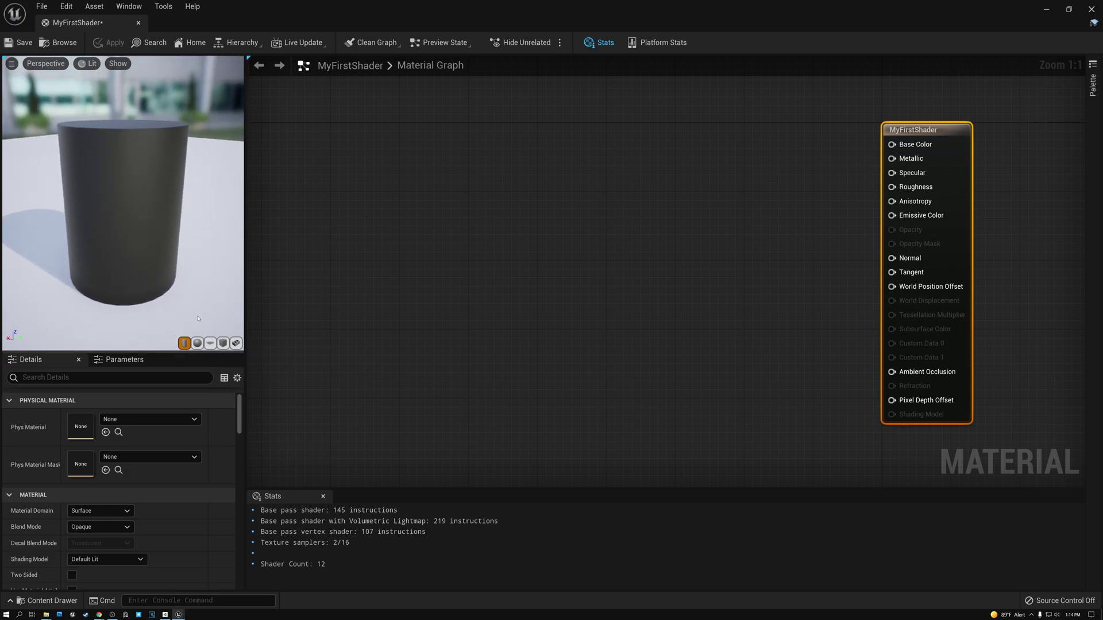
{"action": "left_click", "coordinate": [197, 343]}
{"action": "left_click", "coordinate": [210, 344]}
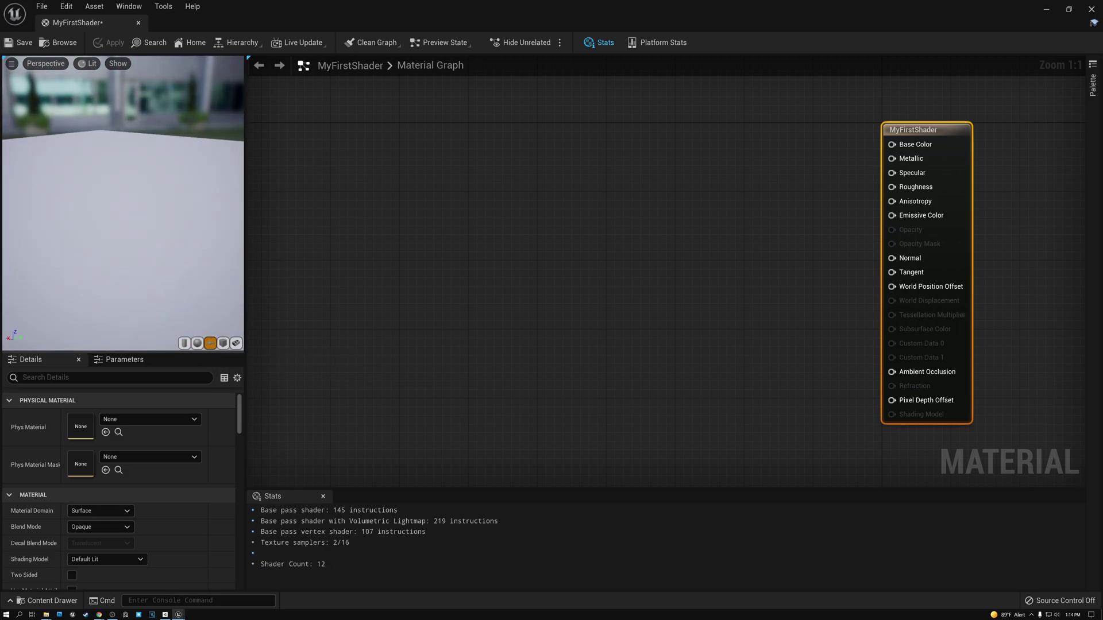
{"action": "left_click_drag", "start_coordinate": [123, 241], "coordinate": [87, 232]}
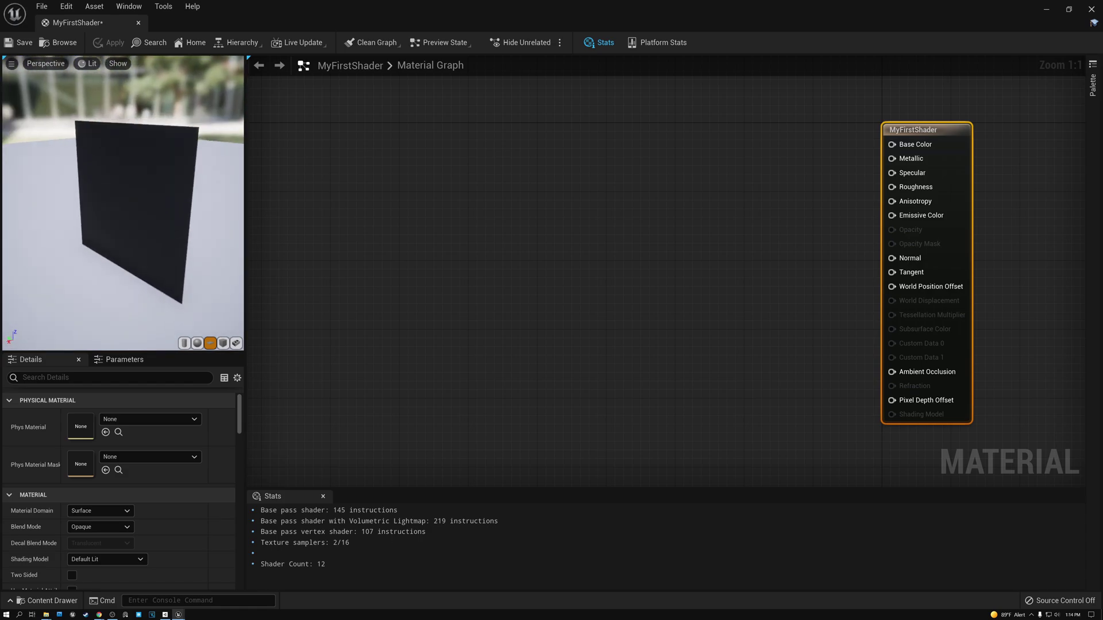
{"action": "left_click", "coordinate": [222, 343]}
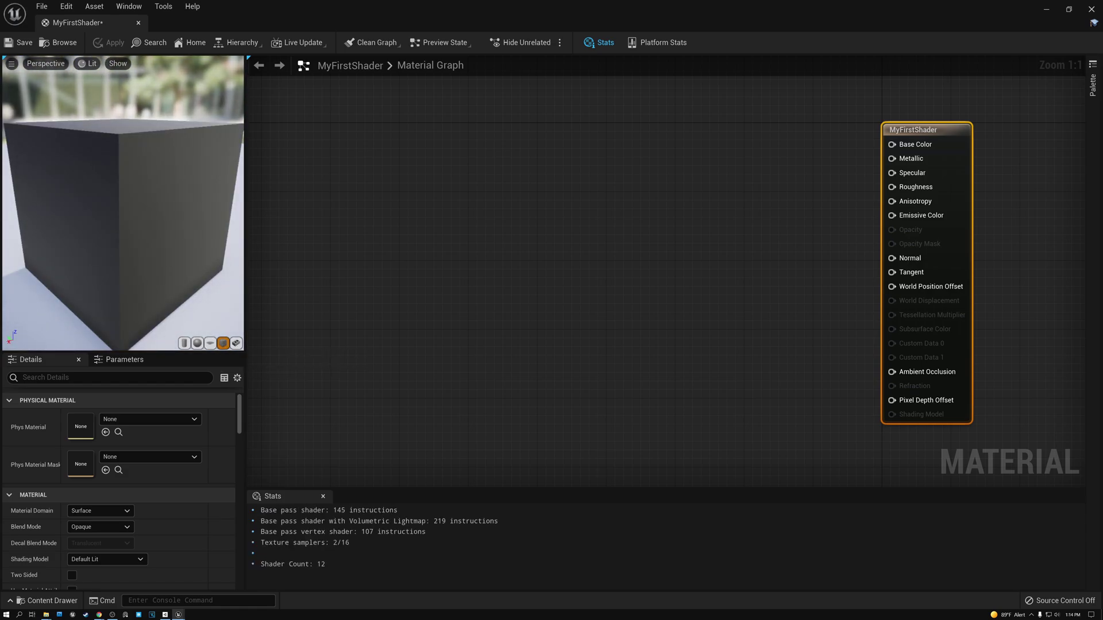
{"action": "left_click_drag", "start_coordinate": [167, 208], "coordinate": [196, 273]}
{"action": "scroll", "coordinate": [196, 273], "scroll_direction": "down", "scroll_amount": 5}
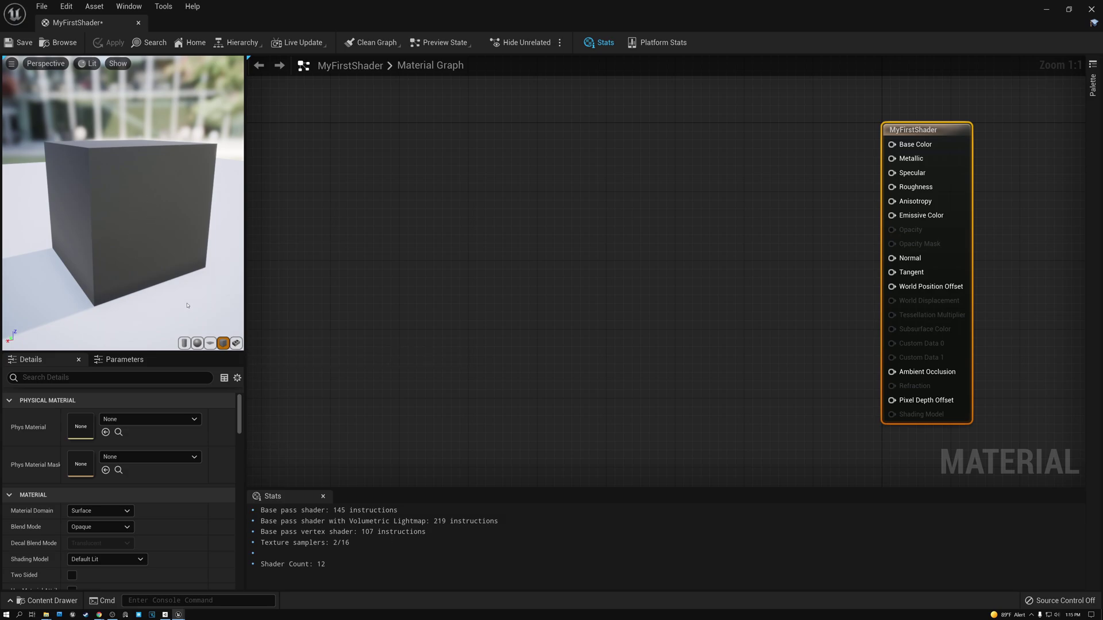
{"action": "left_click", "coordinate": [197, 342]}
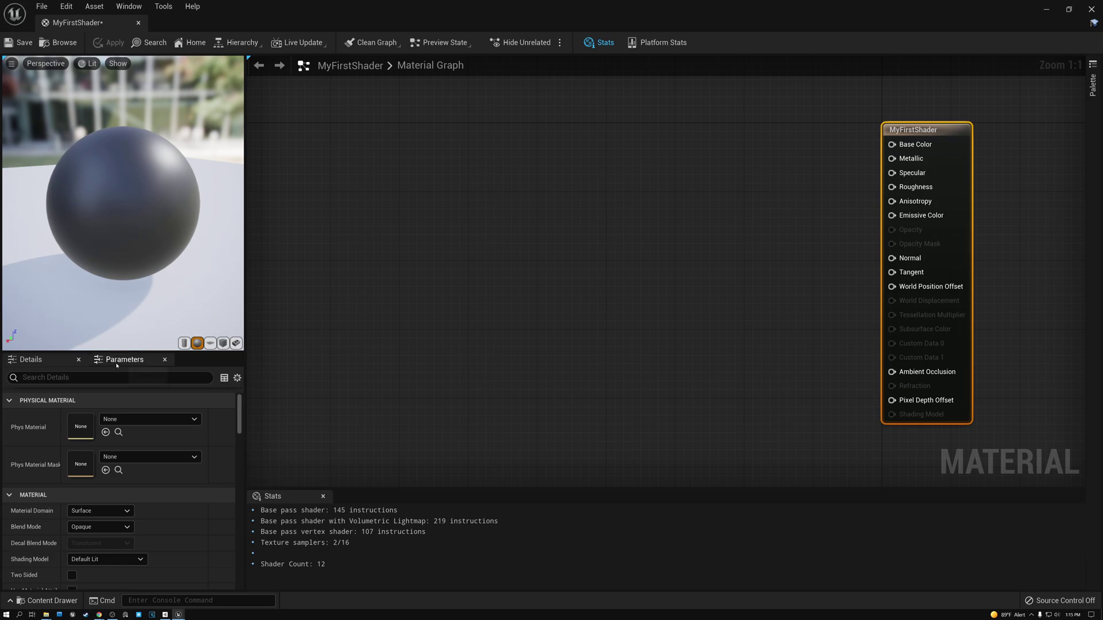
Step: Shrink the material preview to enlarge the Details panel, then check Parameters and return to Details
{"action": "left_click_drag", "start_coordinate": [117, 352], "coordinate": [117, 259]}
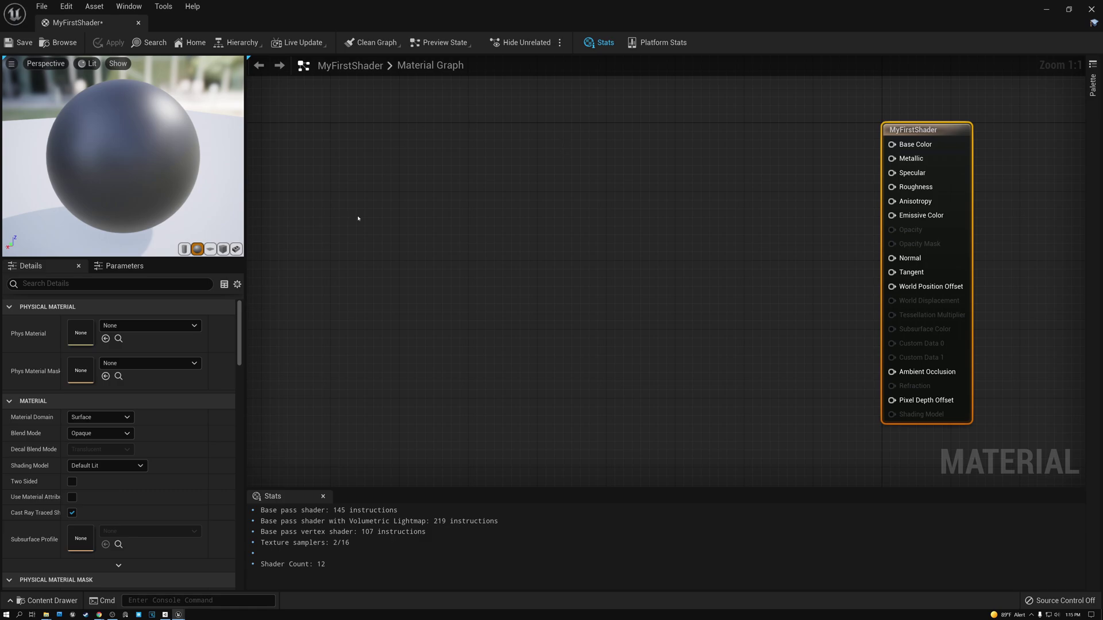
{"action": "left_click", "coordinate": [518, 186]}
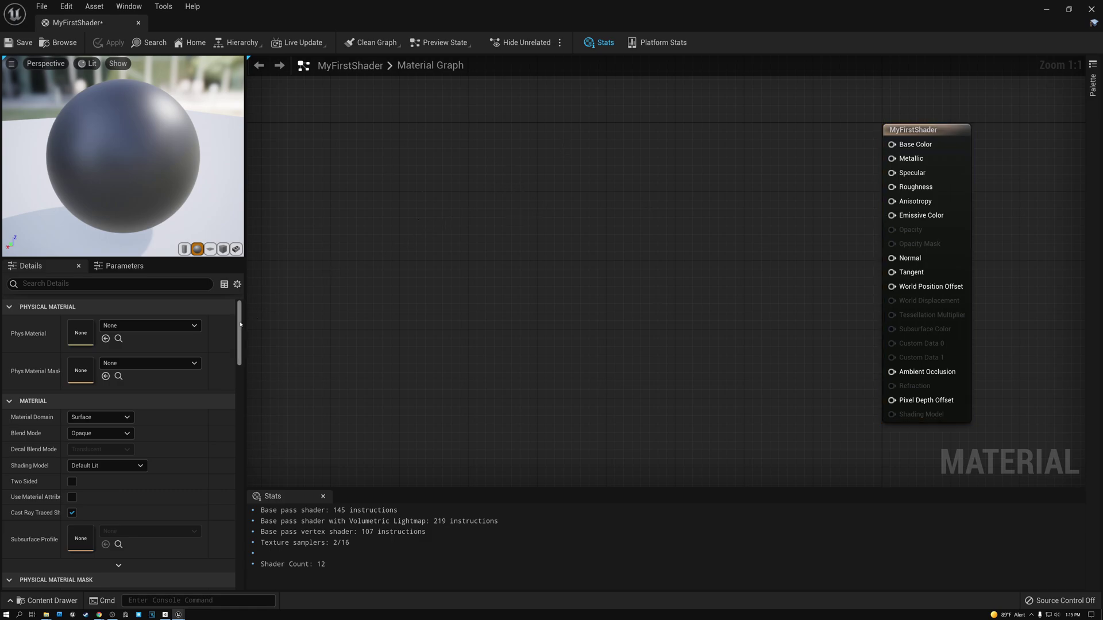
{"action": "scroll", "coordinate": [233, 344], "scroll_direction": "down", "scroll_amount": 6}
{"action": "scroll", "coordinate": [233, 345], "scroll_direction": "up", "scroll_amount": 6}
{"action": "left_click", "coordinate": [124, 266]}
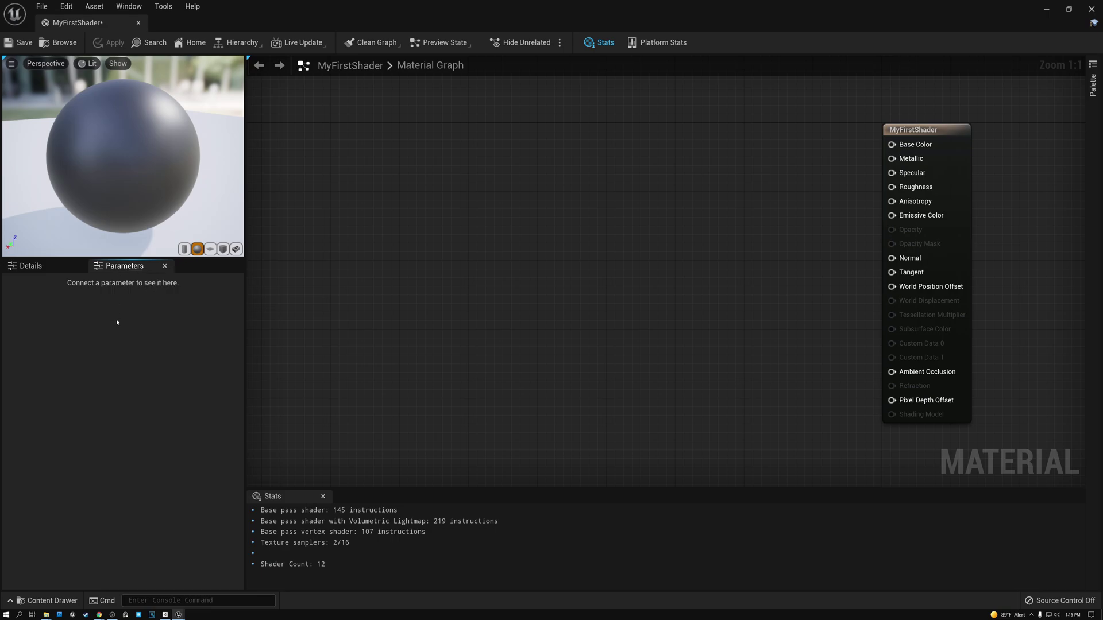
{"action": "left_click", "coordinate": [566, 249]}
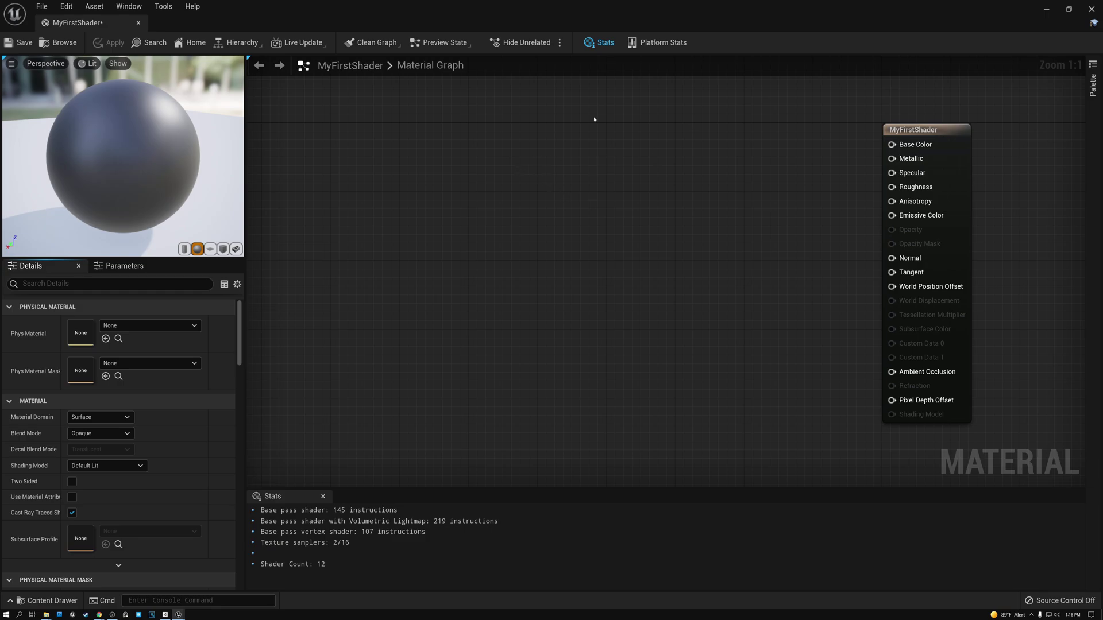
Step: Bring up the graph's add-node menu and expand its Constants category
{"action": "right_click", "coordinate": [525, 162]}
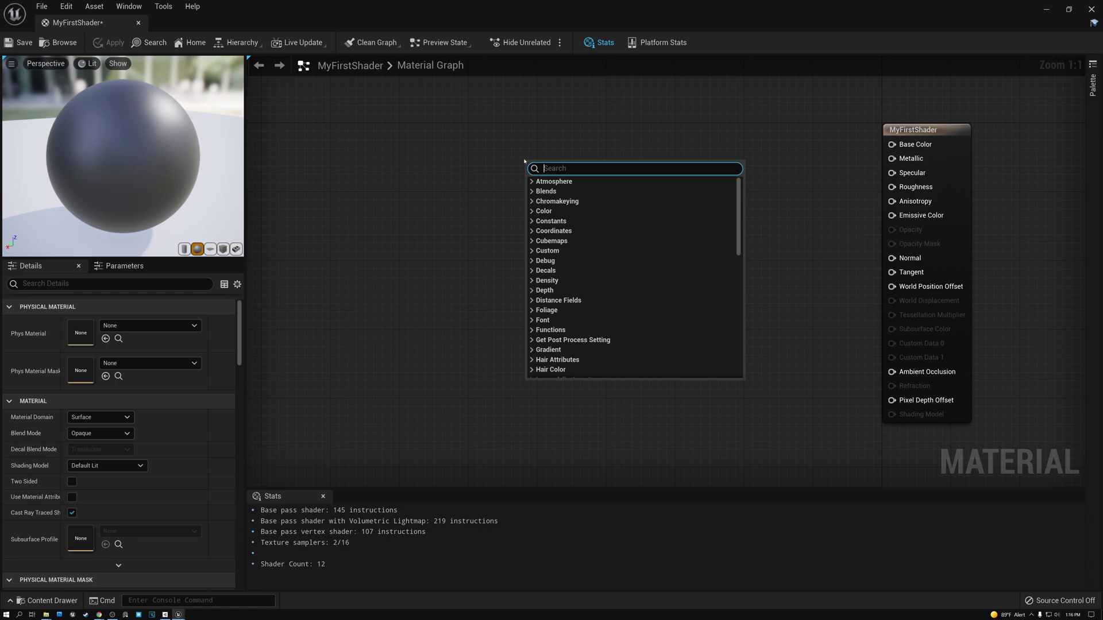
{"action": "left_click_drag", "start_coordinate": [740, 190], "coordinate": [747, 300]}
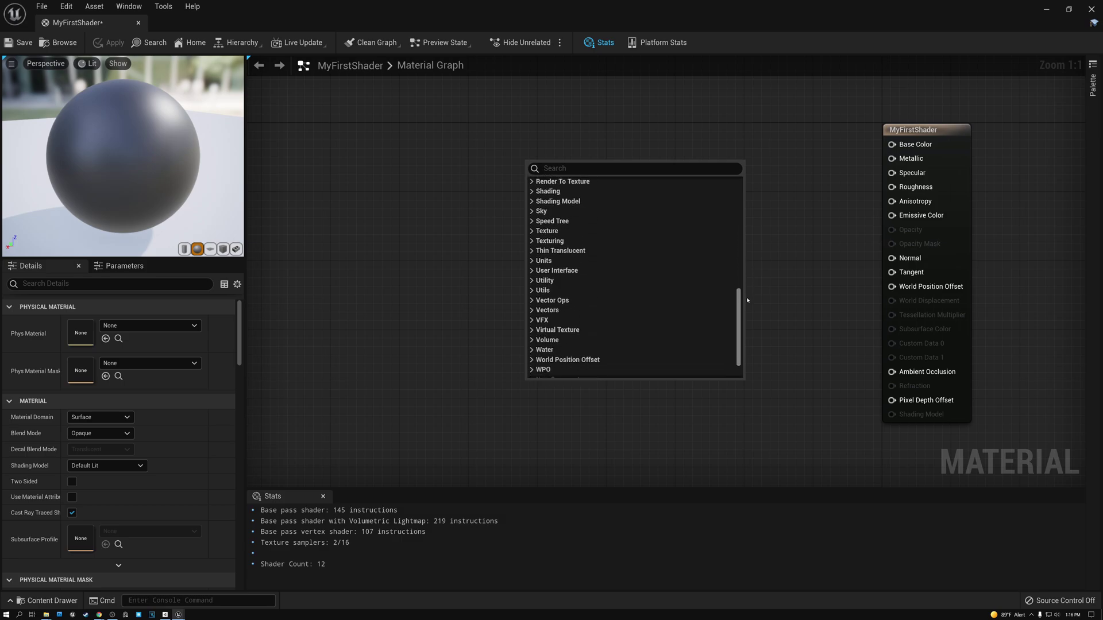
{"action": "right_click", "coordinate": [548, 170]}
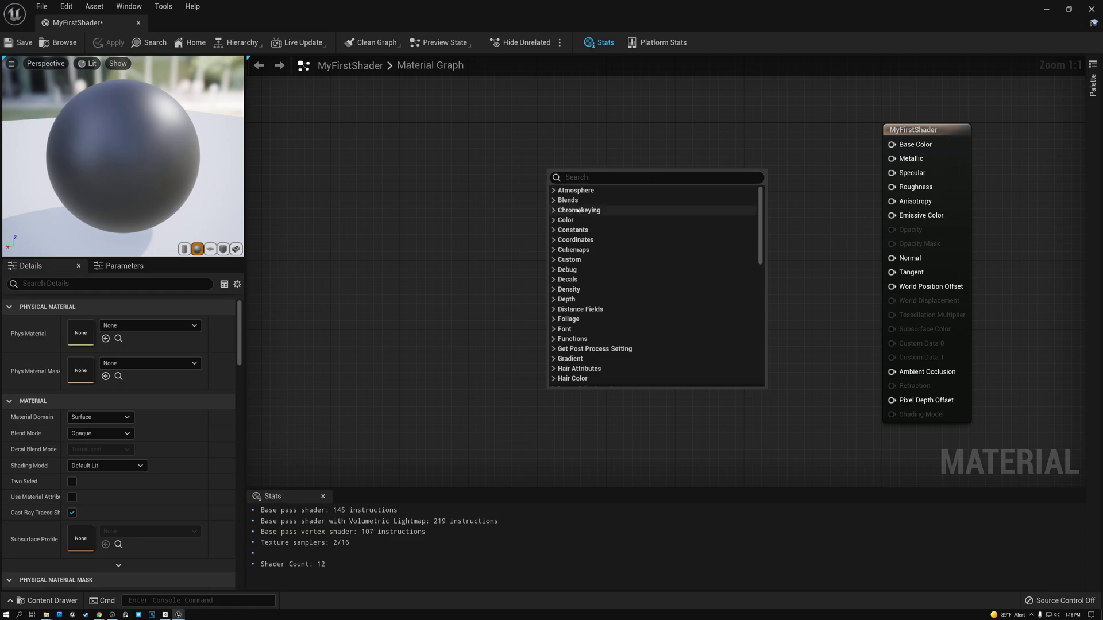
{"action": "left_click", "coordinate": [553, 231]}
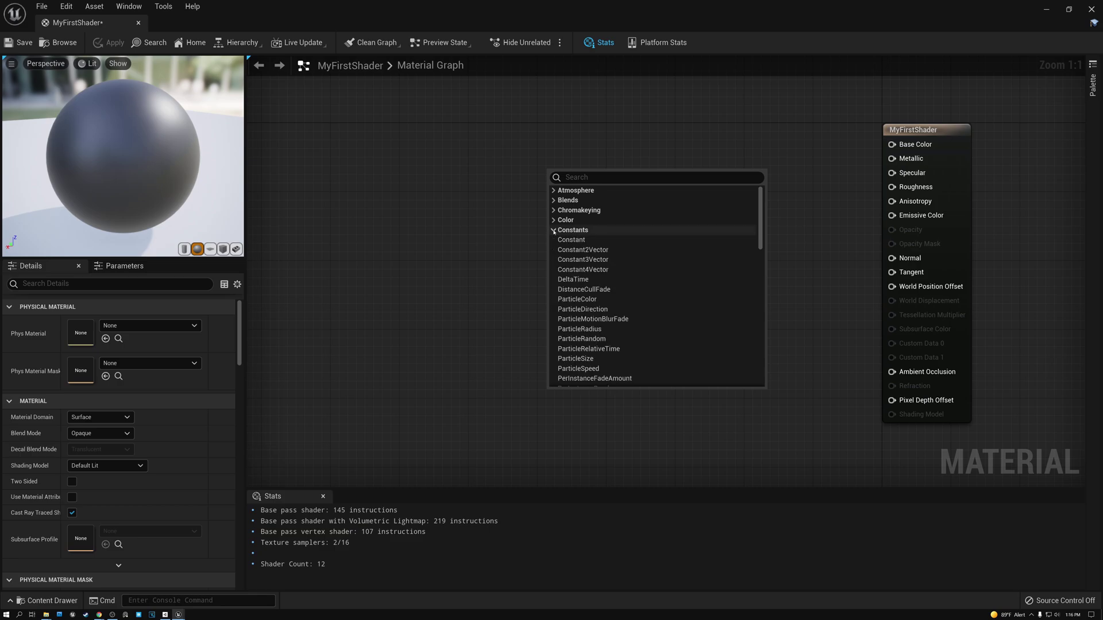
Step: Add a Constant3Vector node, move it lower-left, and set its R value to 1
{"action": "left_click", "coordinate": [588, 260]}
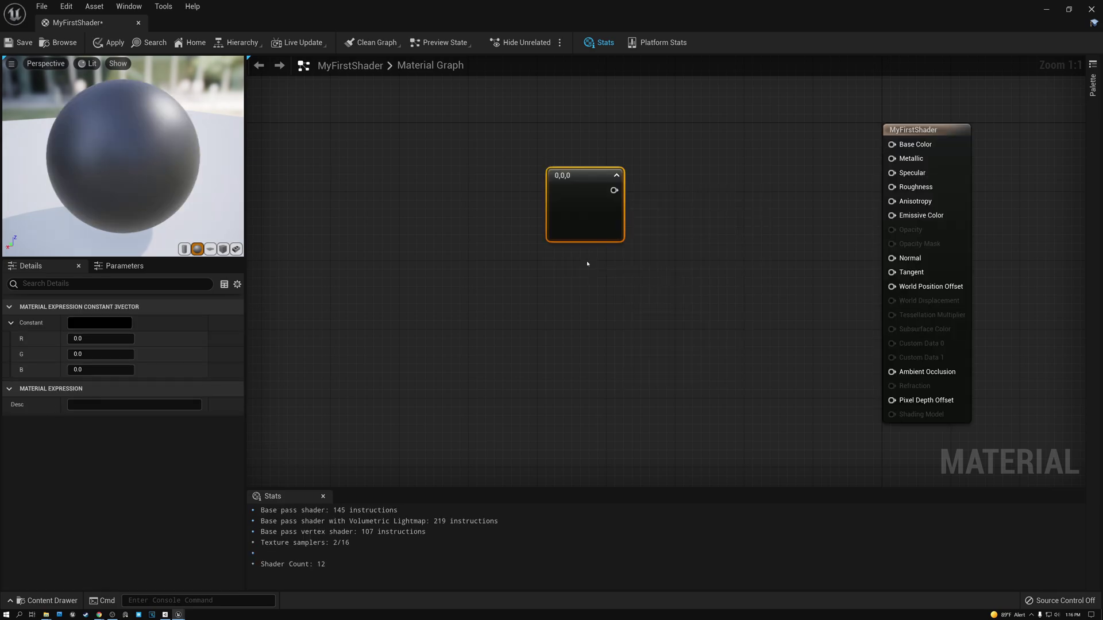
{"action": "left_click_drag", "start_coordinate": [589, 174], "coordinate": [519, 197]}
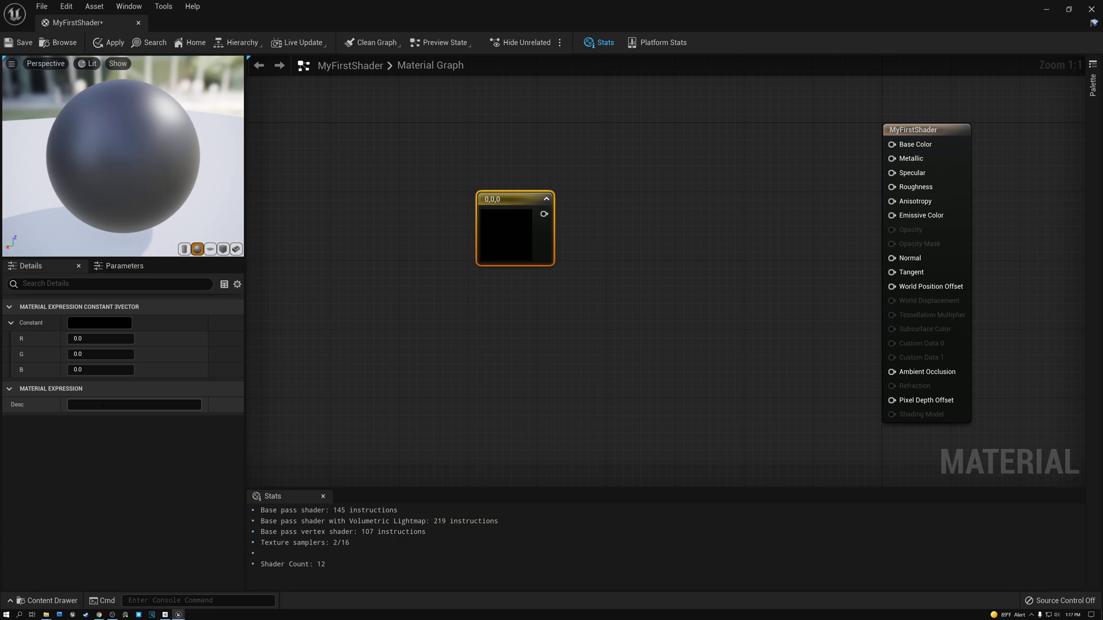
{"action": "left_click", "coordinate": [101, 338]}
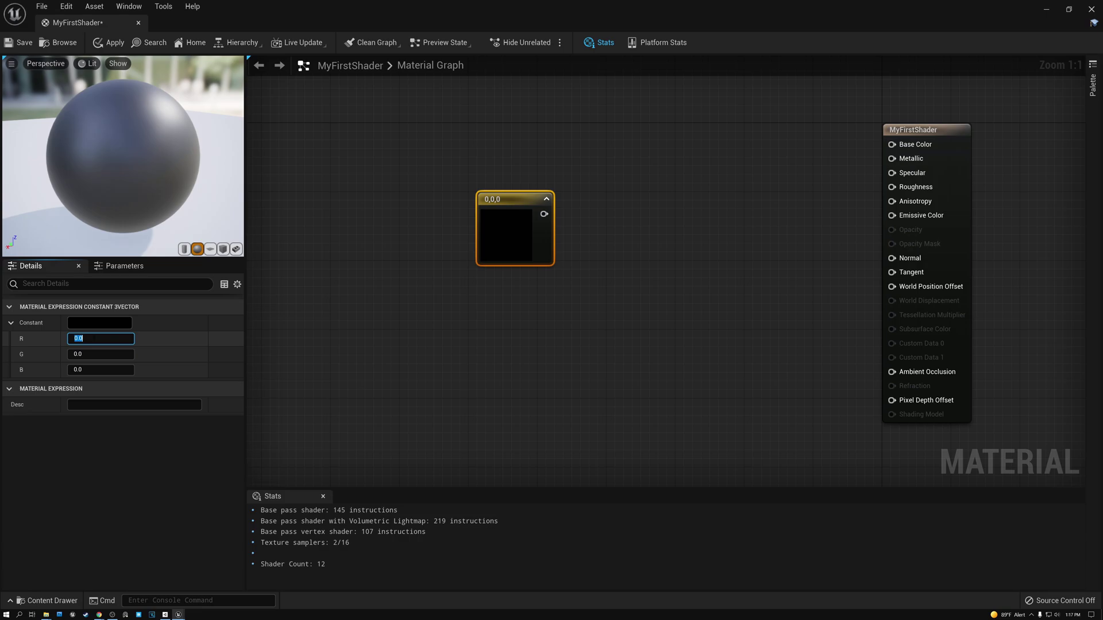
{"action": "type", "text": "1"}
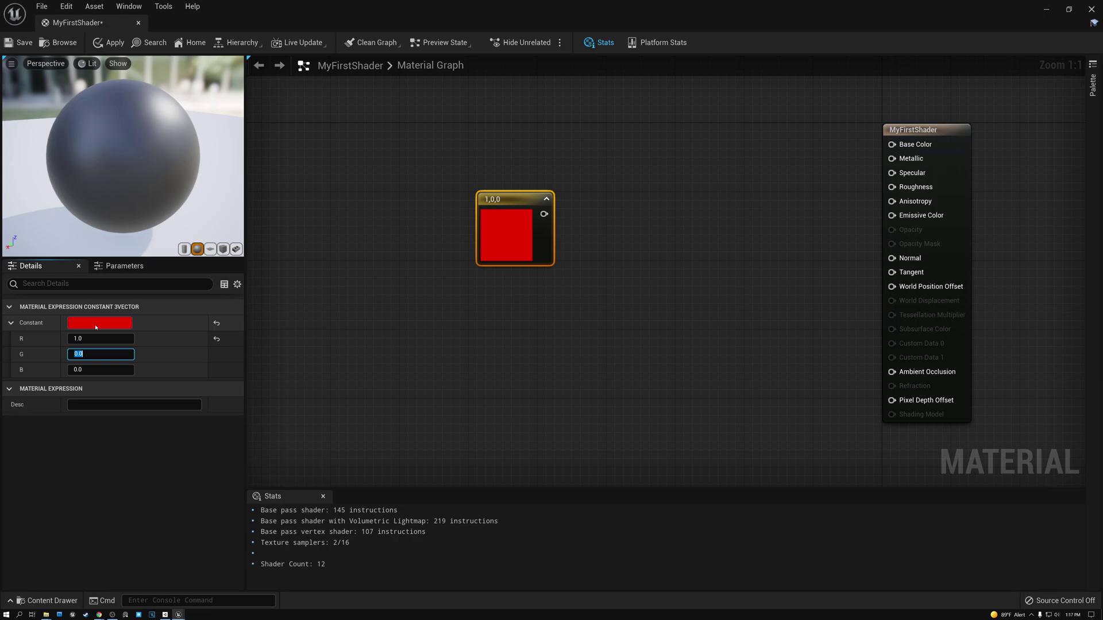
Step: Try out the Color Picker wheel, applying a cream colour to the constant
{"action": "left_click", "coordinate": [99, 323]}
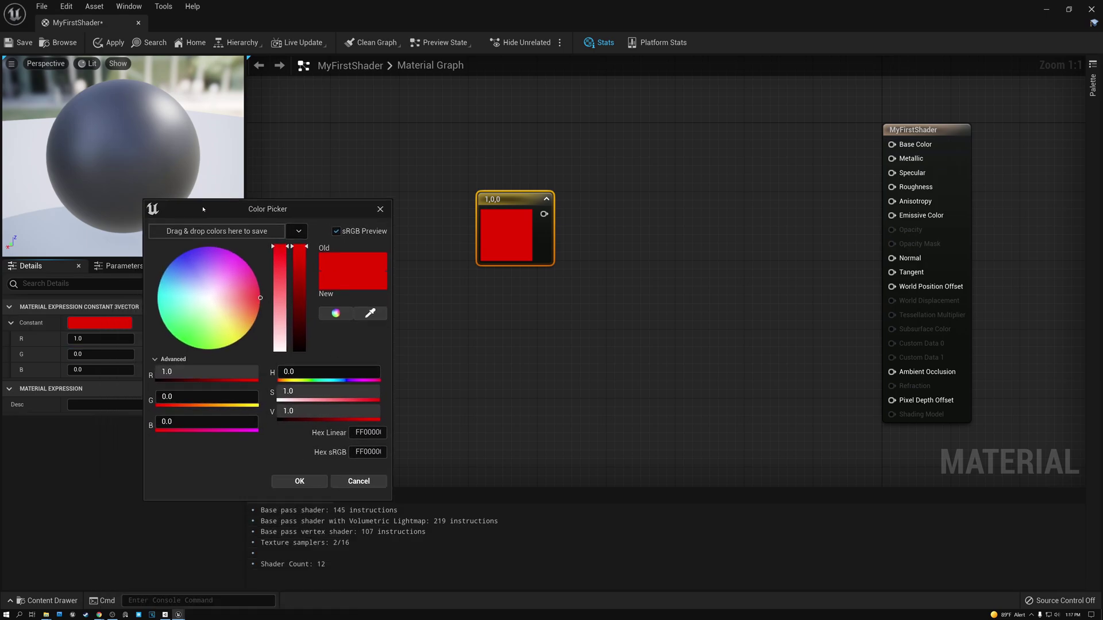
{"action": "mouse_move", "coordinate": [215, 265]}
{"action": "left_mouse_down"}
{"action": "mouse_move", "coordinate": [191, 300]}
{"action": "mouse_move", "coordinate": [210, 310]}
{"action": "mouse_move", "coordinate": [241, 292]}
{"action": "left_mouse_up"}
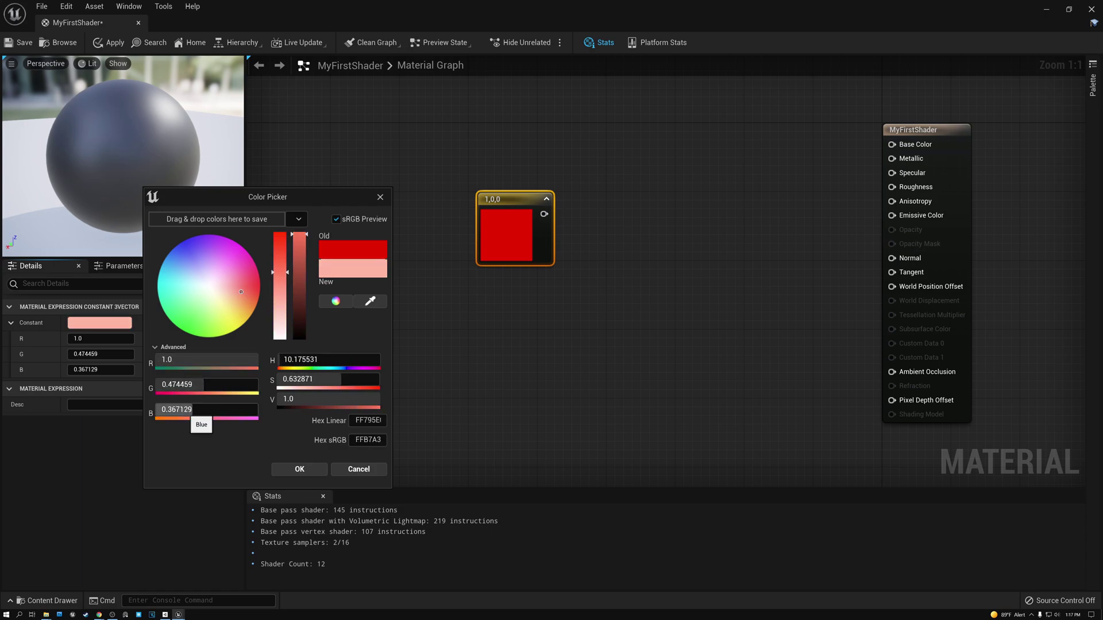
{"action": "mouse_move", "coordinate": [229, 270]}
{"action": "left_mouse_down"}
{"action": "mouse_move", "coordinate": [239, 269]}
{"action": "mouse_move", "coordinate": [233, 295]}
{"action": "mouse_move", "coordinate": [218, 308]}
{"action": "left_mouse_up"}
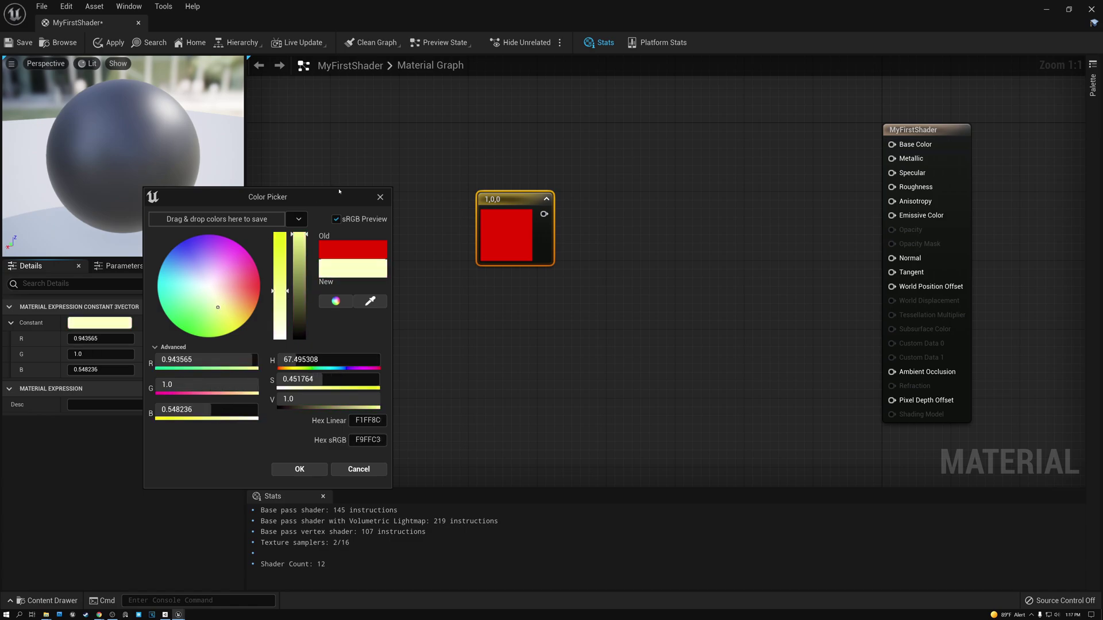
{"action": "left_click", "coordinate": [379, 197]}
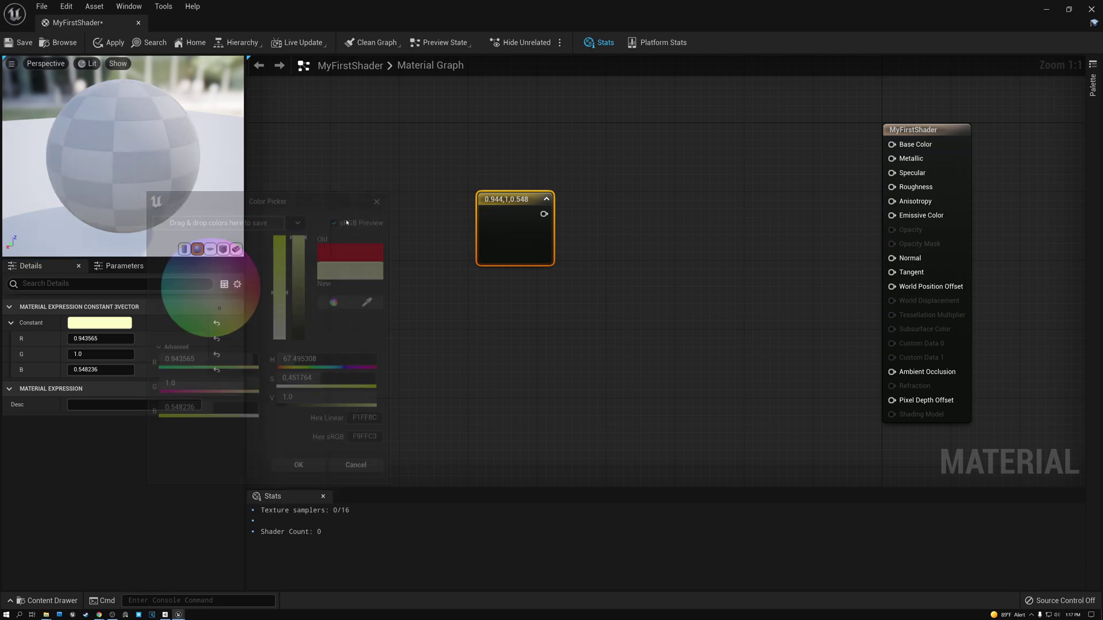
Step: Set the constant's R and B fields to 1, making it white
{"action": "left_click", "coordinate": [101, 338]}
{"action": "type", "text": "1"}
{"action": "key", "text": "Tab"}
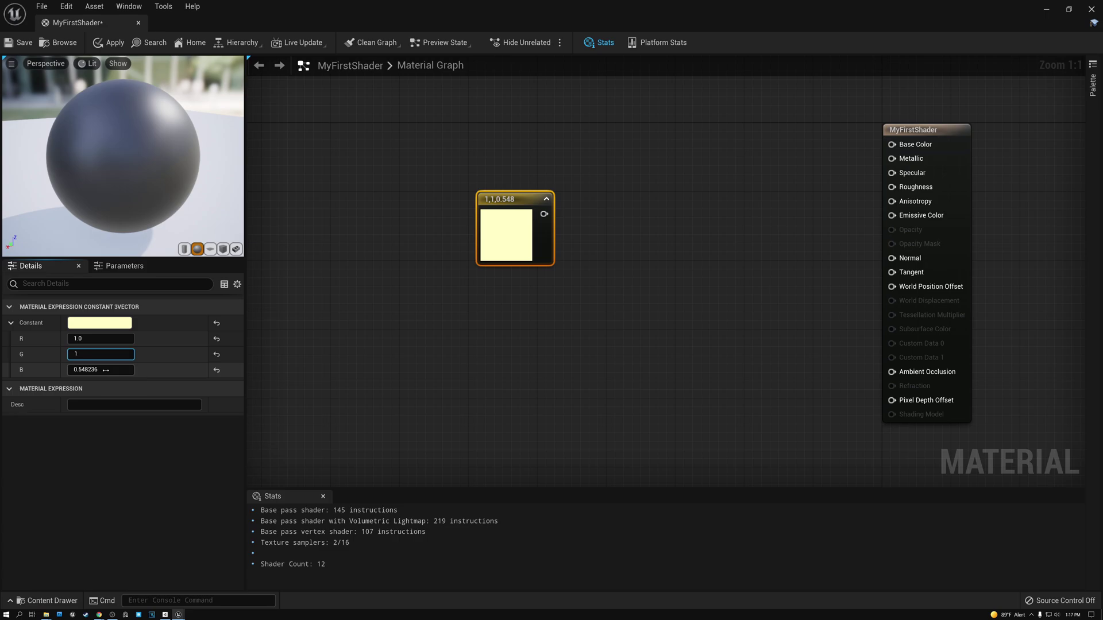
{"action": "left_click", "coordinate": [99, 369]}
{"action": "type", "text": "1"}
{"action": "key", "text": "shift+Tab"}
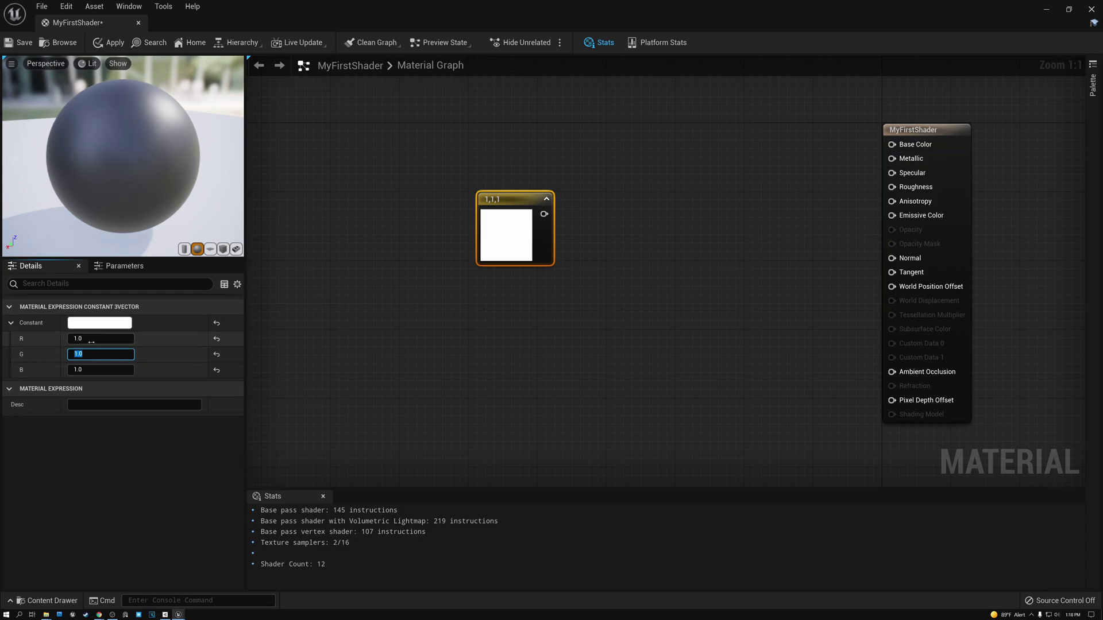
Step: Reset R, G and B to 0 so the constant is black, then reopen its colour picker
{"action": "left_click", "coordinate": [95, 338]}
{"action": "type", "text": "0"}
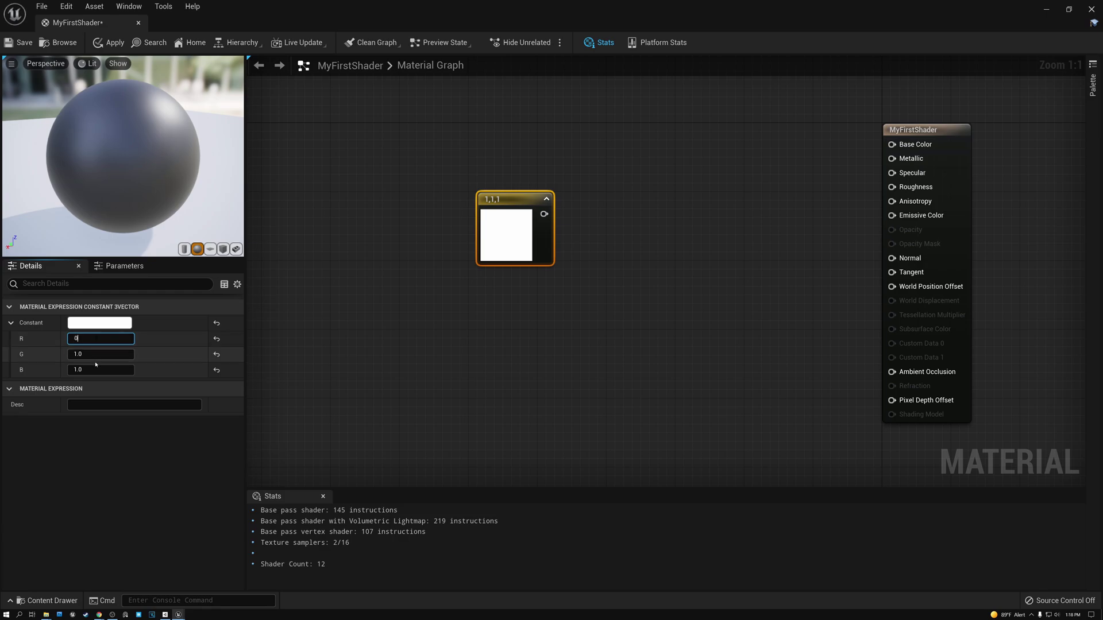
{"action": "key", "text": "Tab"}
{"action": "type", "text": "0"}
{"action": "key", "text": "Return"}
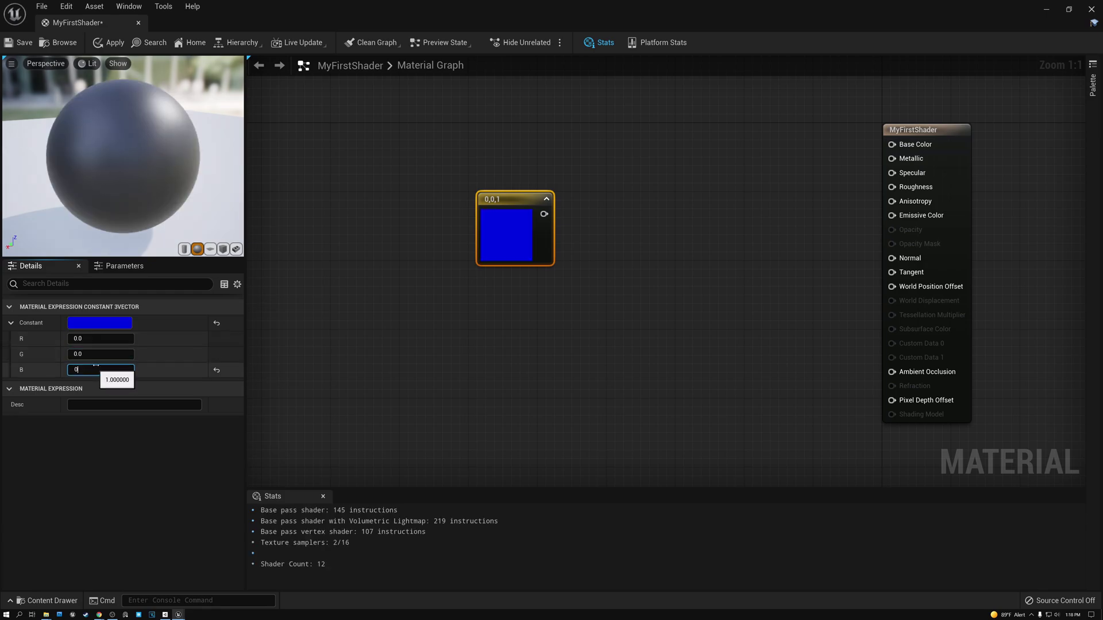
{"action": "left_click_drag", "start_coordinate": [93, 373], "coordinate": [69, 374]}
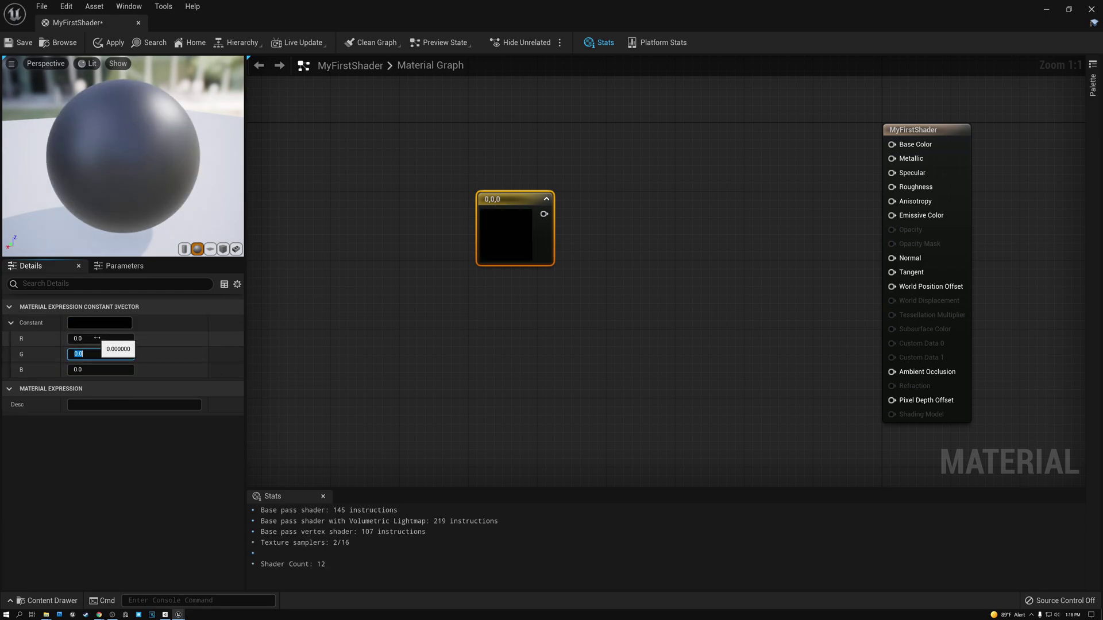
{"action": "left_click", "coordinate": [104, 325]}
Step: Pick a dusky red (0.508, 0.0986, 0.0956) on the colour wheel and close the picker
{"action": "left_click_drag", "start_coordinate": [172, 409], "coordinate": [181, 441]}
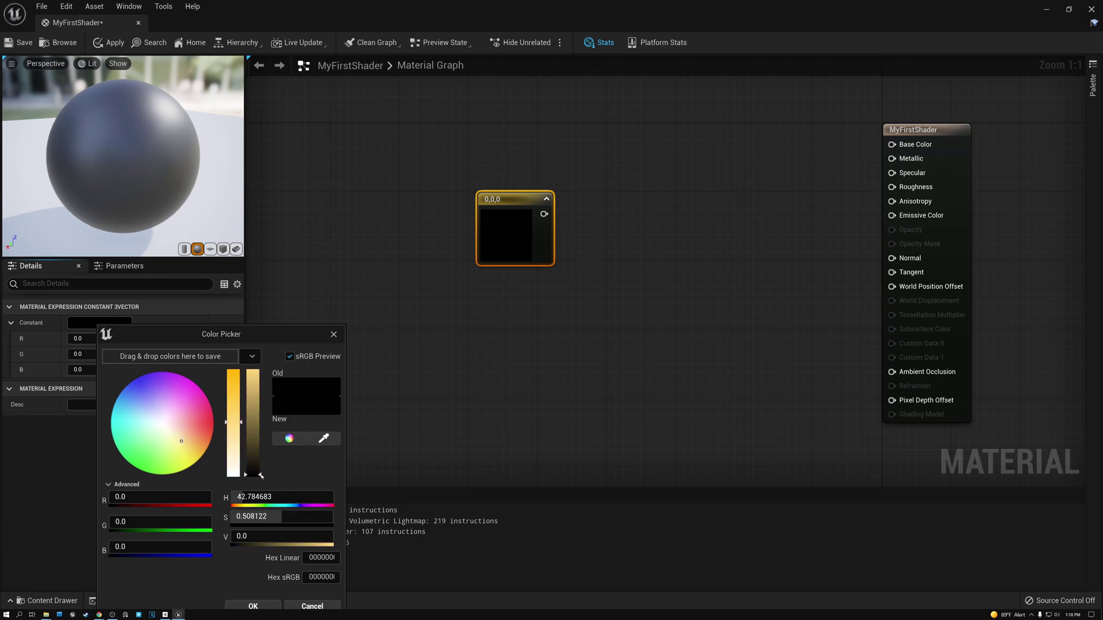
{"action": "mouse_move", "coordinate": [262, 476]}
{"action": "left_mouse_down"}
{"action": "mouse_move", "coordinate": [259, 375]}
{"action": "mouse_move", "coordinate": [257, 475]}
{"action": "mouse_move", "coordinate": [265, 393]}
{"action": "mouse_move", "coordinate": [258, 422]}
{"action": "mouse_move", "coordinate": [227, 409]}
{"action": "mouse_move", "coordinate": [232, 375]}
{"action": "mouse_move", "coordinate": [228, 435]}
{"action": "mouse_move", "coordinate": [228, 377]}
{"action": "mouse_move", "coordinate": [228, 419]}
{"action": "left_mouse_up"}
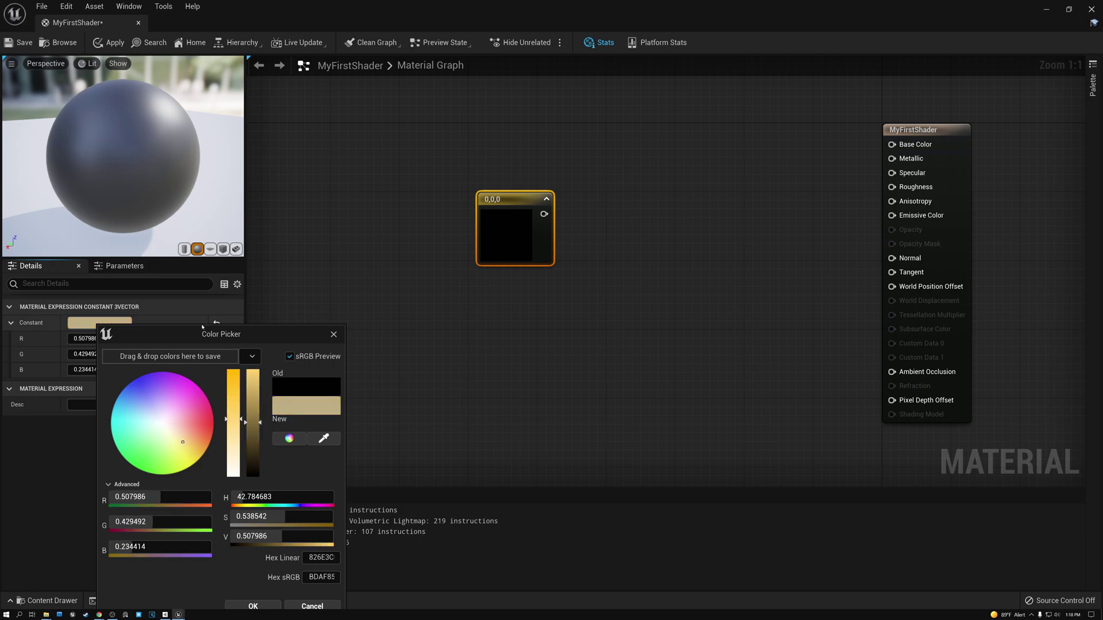
{"action": "left_click_drag", "start_coordinate": [202, 328], "coordinate": [212, 199]}
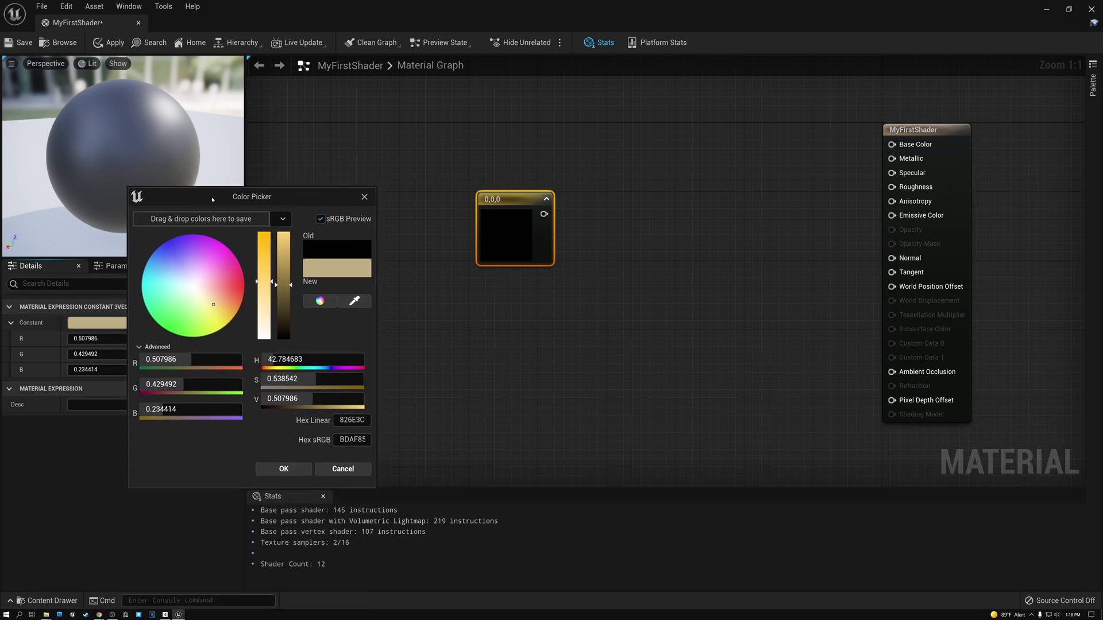
{"action": "left_click_drag", "start_coordinate": [223, 277], "coordinate": [236, 288]}
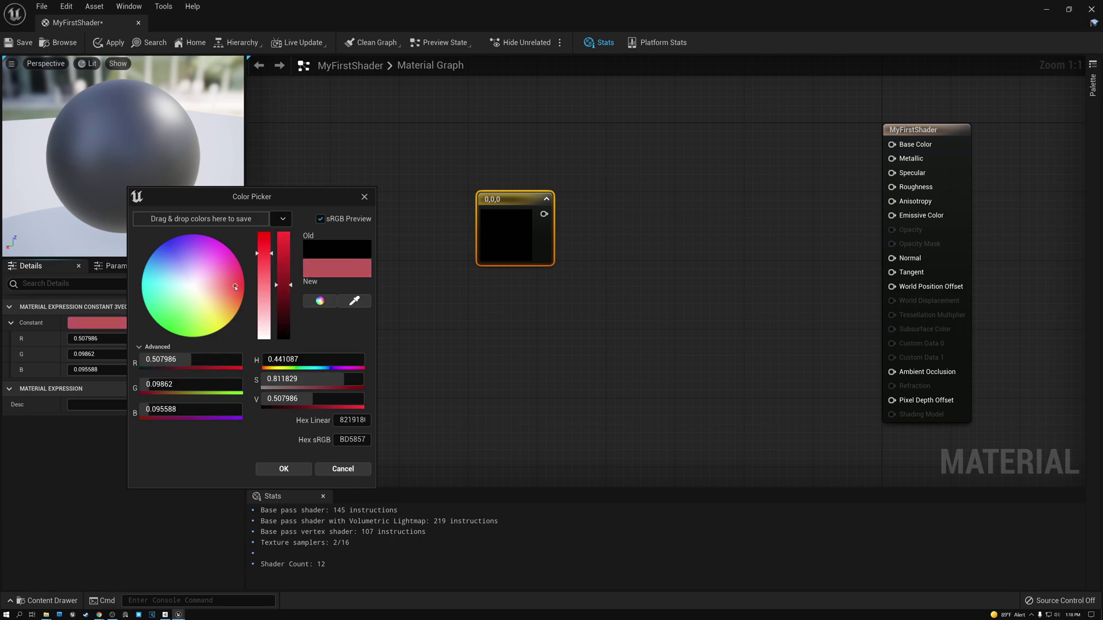
{"action": "left_click", "coordinate": [364, 198]}
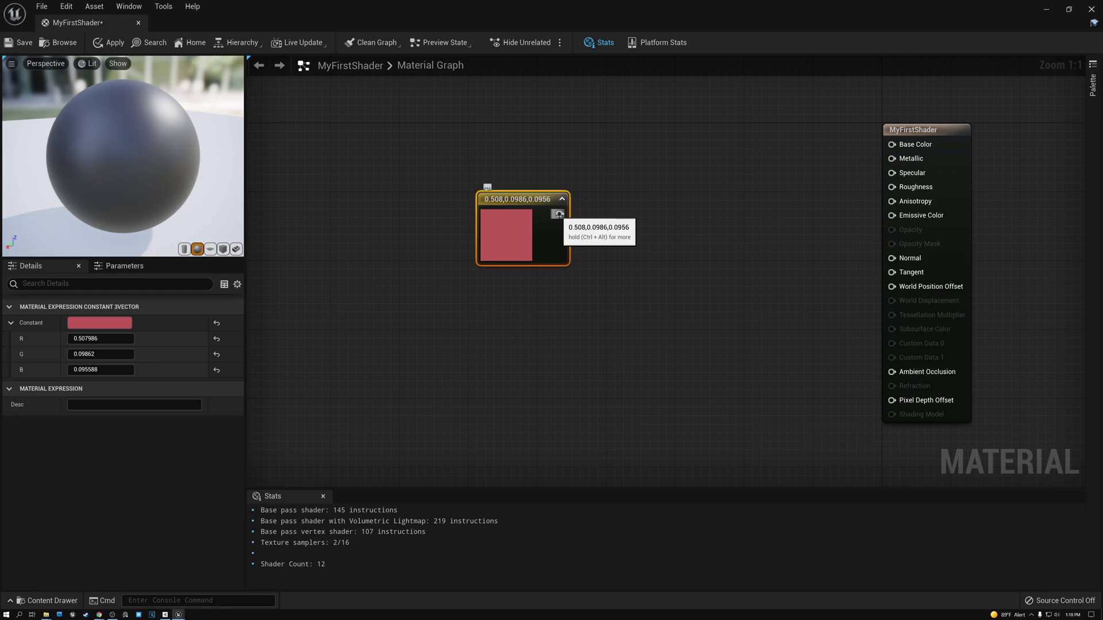
Step: Wire the red constant into MyFirstShader's Base Color and nudge the node upward
{"action": "left_click_drag", "start_coordinate": [559, 214], "coordinate": [893, 144]}
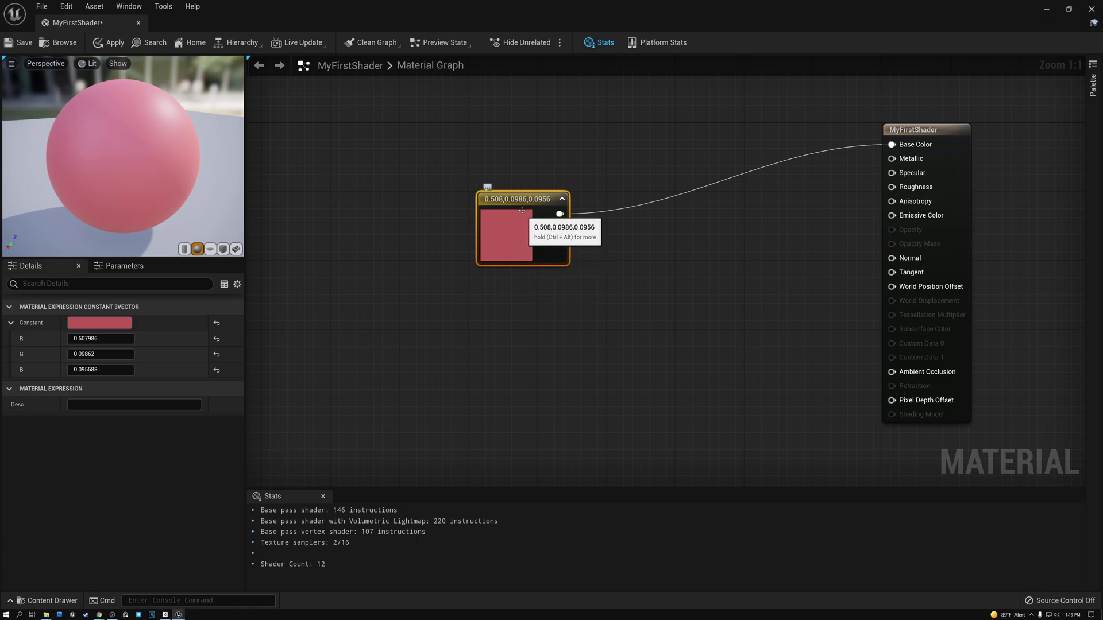
{"action": "left_click_drag", "start_coordinate": [522, 210], "coordinate": [513, 176]}
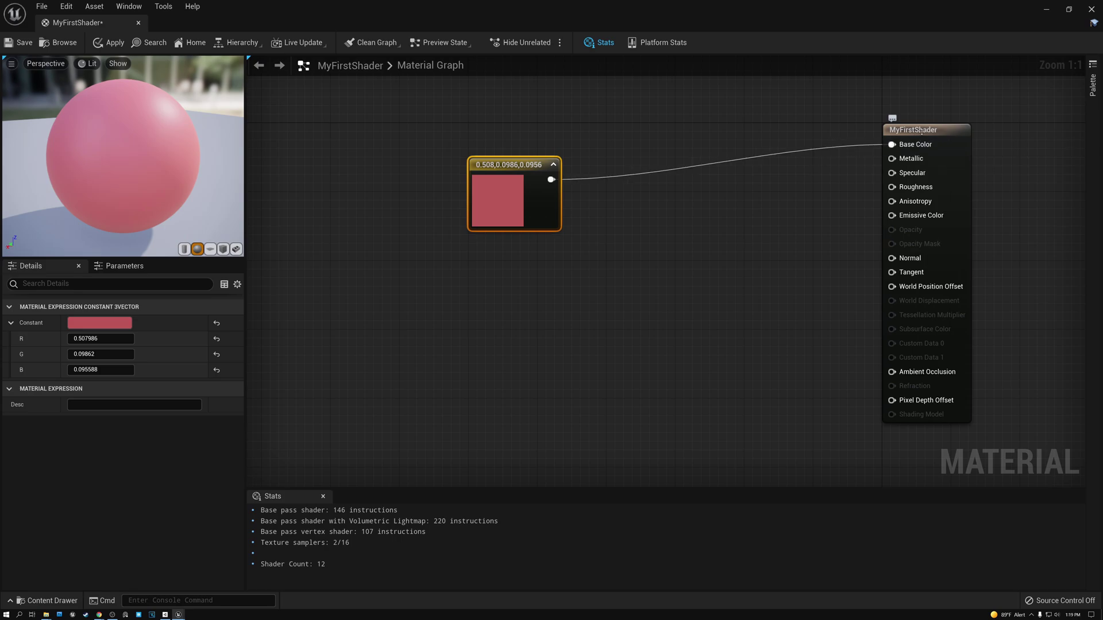
{"action": "mouse_move", "coordinate": [181, 167]}
{"action": "left_mouse_down"}
{"action": "mouse_move", "coordinate": [138, 166]}
{"action": "mouse_move", "coordinate": [180, 154]}
{"action": "left_mouse_up"}
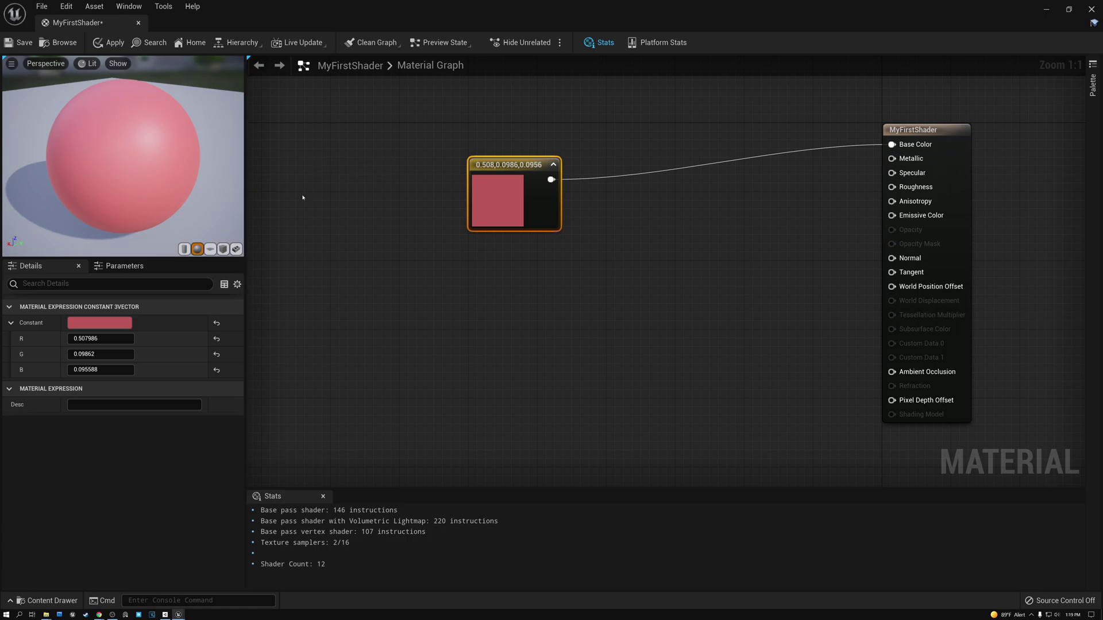
Step: Change the constant's colour from red to blue and accept it
{"action": "left_click", "coordinate": [102, 325]}
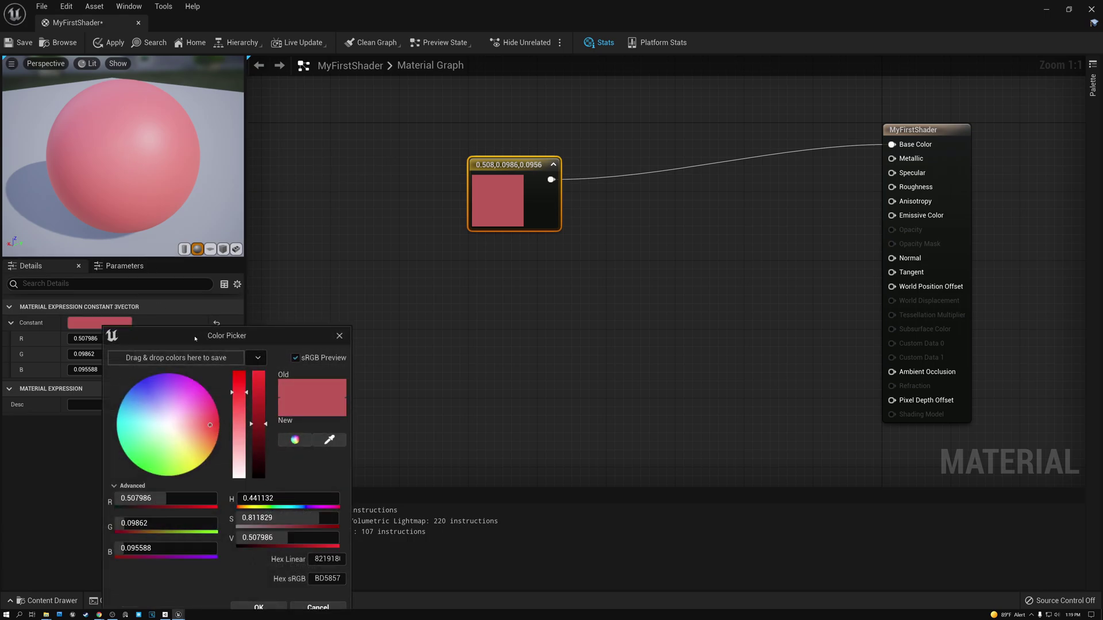
{"action": "left_click_drag", "start_coordinate": [195, 339], "coordinate": [311, 260]}
{"action": "left_click_drag", "start_coordinate": [275, 340], "coordinate": [265, 317]}
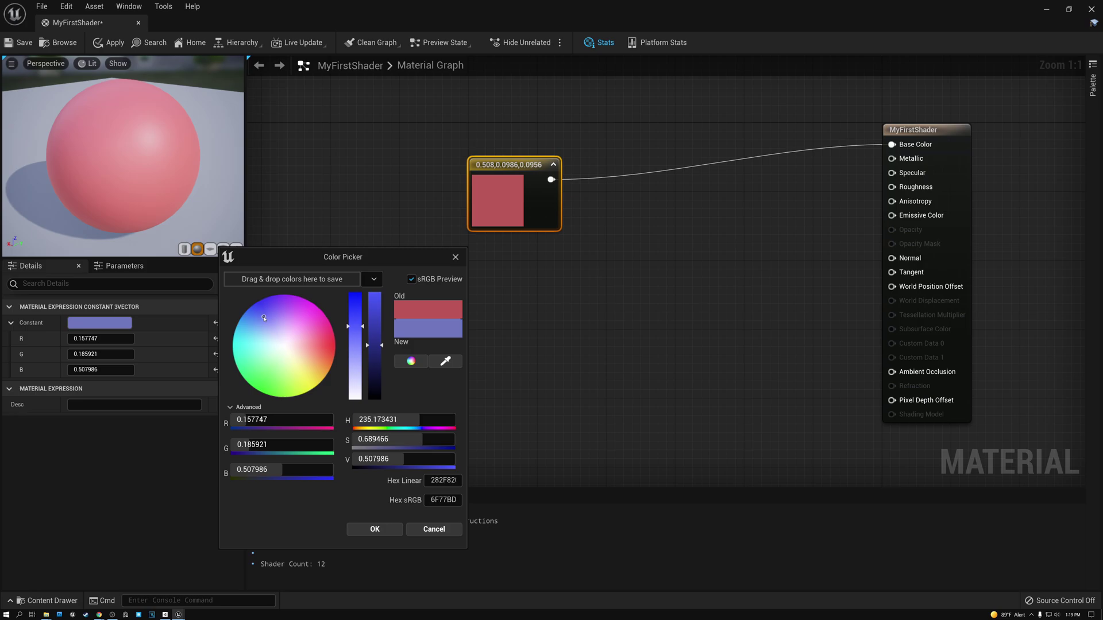
{"action": "left_click", "coordinate": [375, 529]}
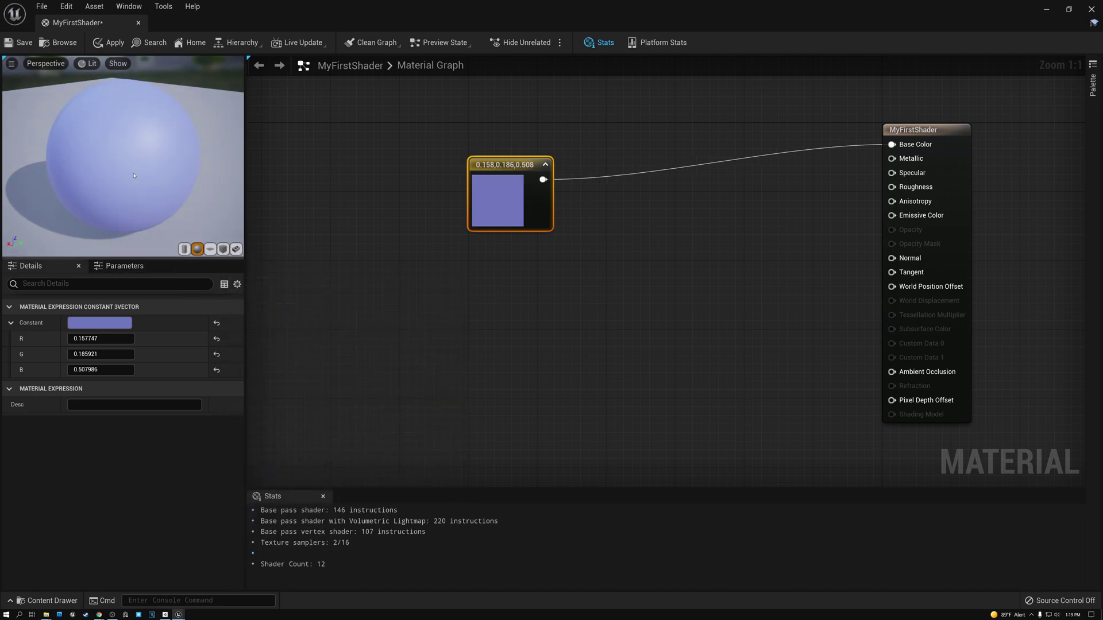
{"action": "left_click_drag", "start_coordinate": [131, 196], "coordinate": [109, 192]}
Step: Change the constant to green (0.22, 0.508, 0.2) and nudge the node up-left
{"action": "left_click", "coordinate": [115, 323]}
{"action": "left_click_drag", "start_coordinate": [159, 391], "coordinate": [169, 453]}
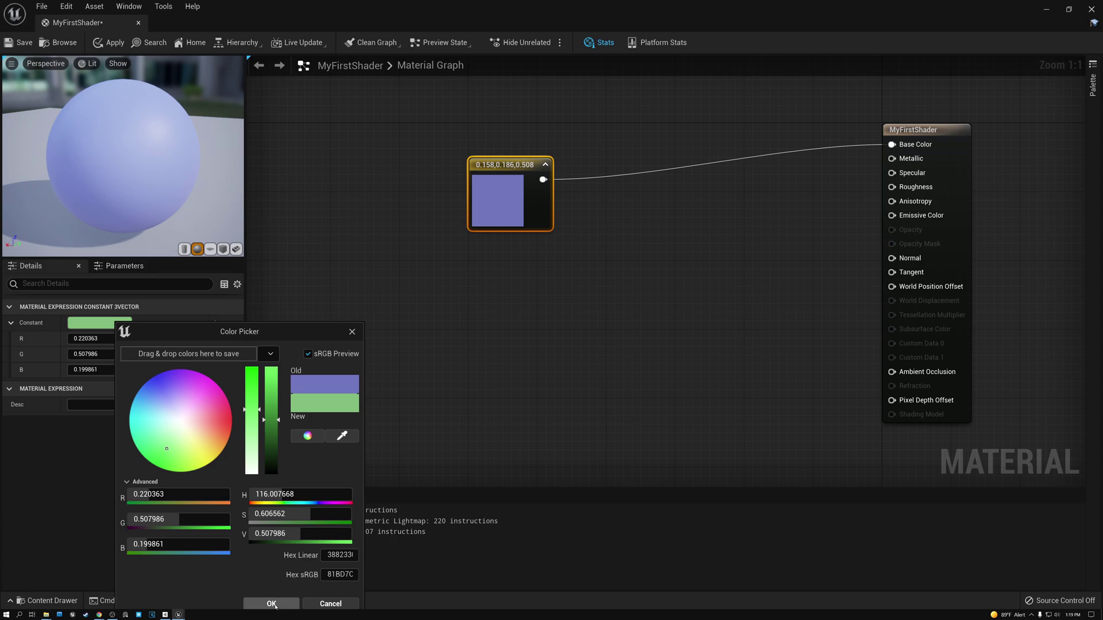
{"action": "left_click", "coordinate": [271, 603]}
{"action": "left_click_drag", "start_coordinate": [154, 146], "coordinate": [146, 172]}
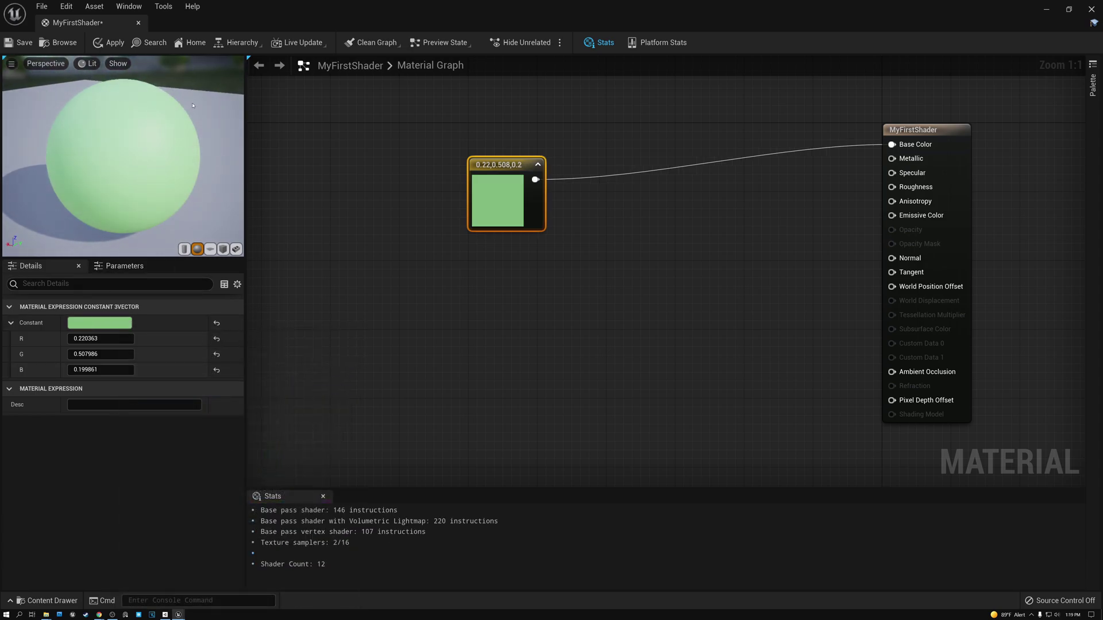
{"action": "left_click_drag", "start_coordinate": [489, 165], "coordinate": [482, 148]}
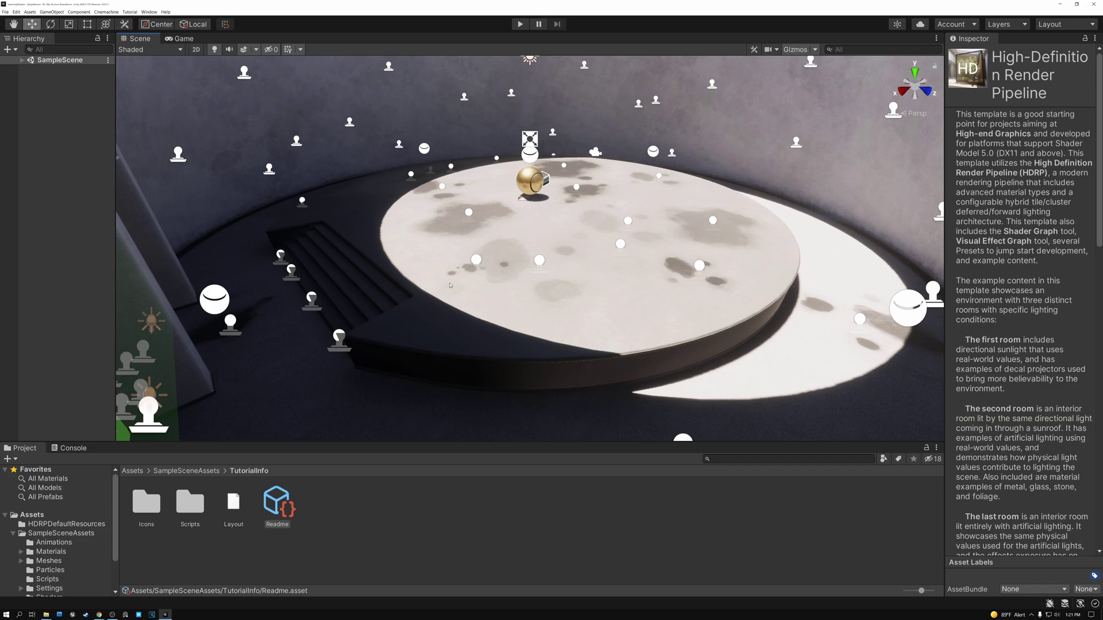
Step: Turn the Unity scene view, then browse the Project tree to SampleSceneAssets' Shaders folder
{"action": "right_click_drag", "start_coordinate": [558, 280], "coordinate": [443, 231]}
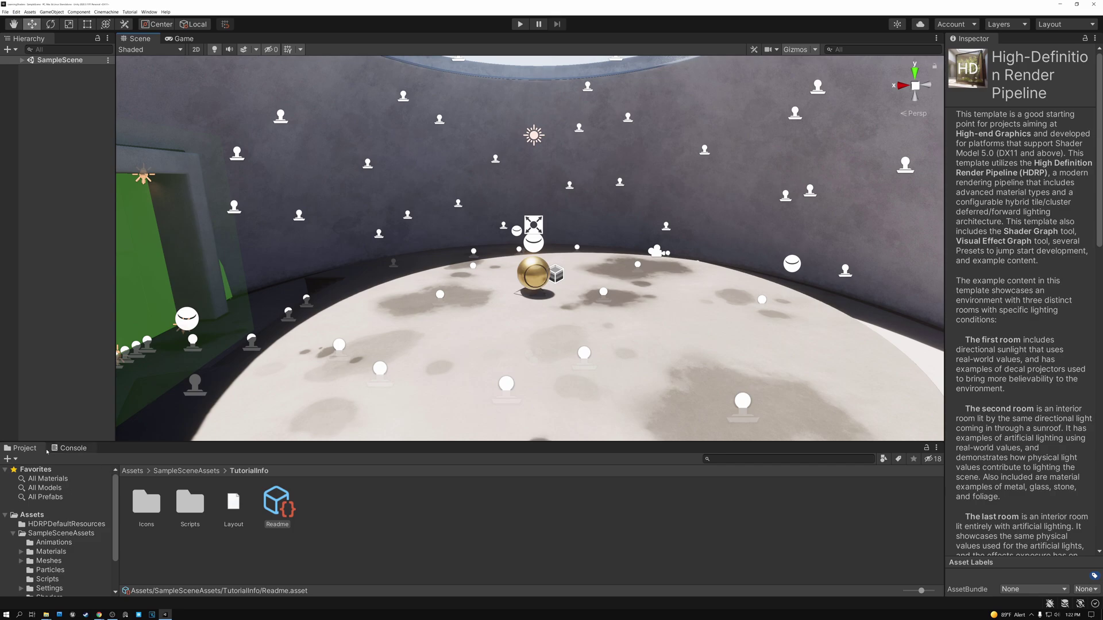
{"action": "left_click_drag", "start_coordinate": [116, 489], "coordinate": [116, 521]}
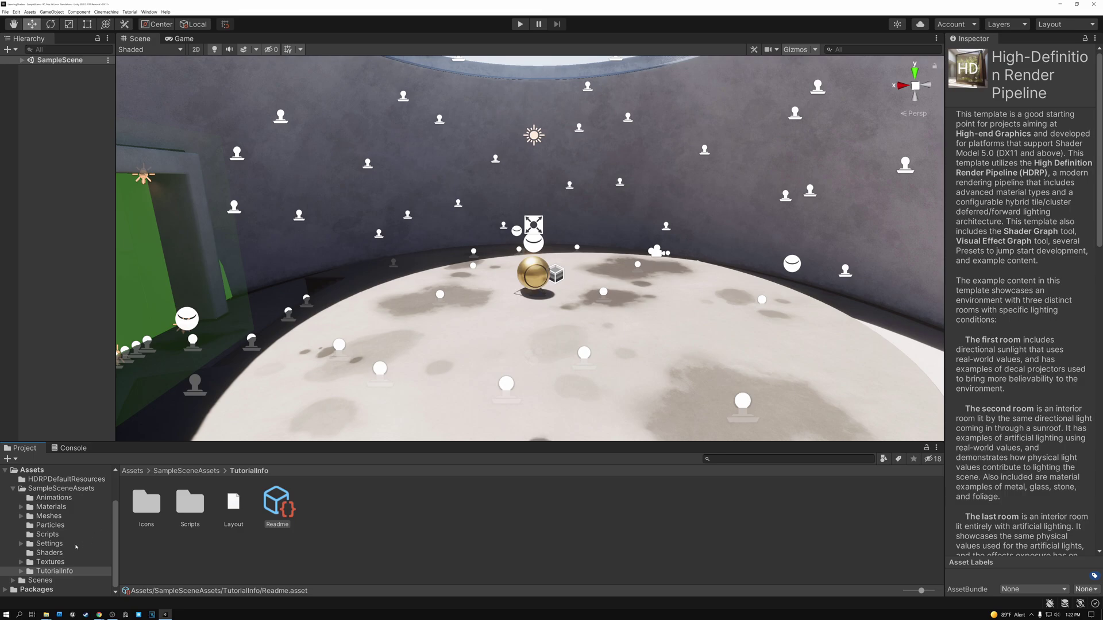
{"action": "left_click", "coordinate": [48, 553]}
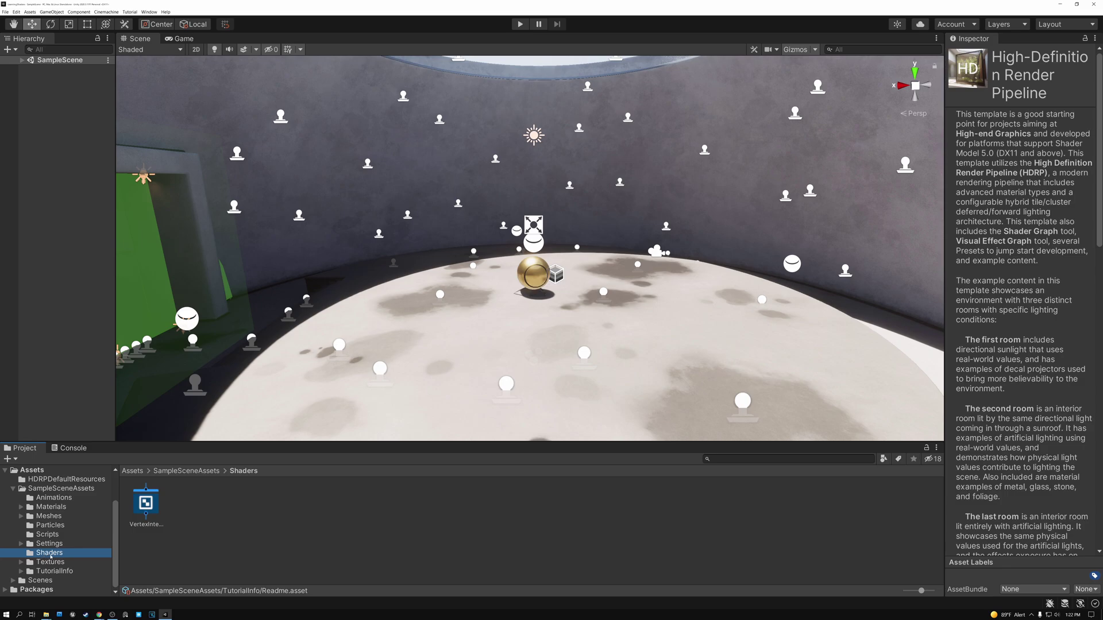
Step: Create an HD Render Pipeline Shader Graph named MyFirstShader in Shaders and open it
{"action": "right_click", "coordinate": [222, 511]}
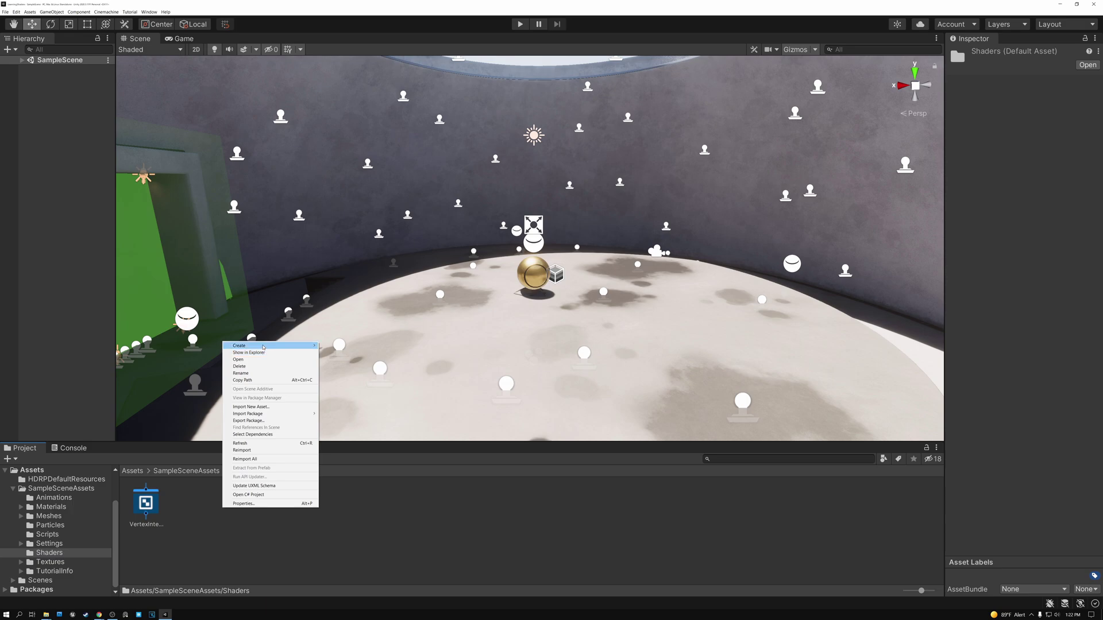
{"action": "mouse_move", "coordinate": [263, 347]}
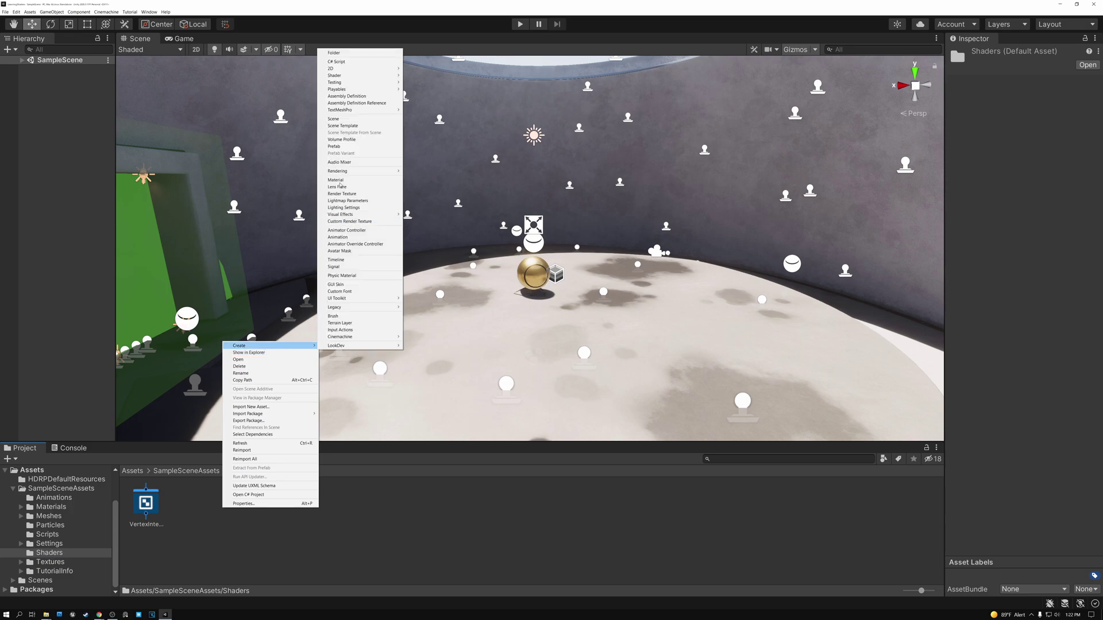
{"action": "mouse_move", "coordinate": [347, 77]}
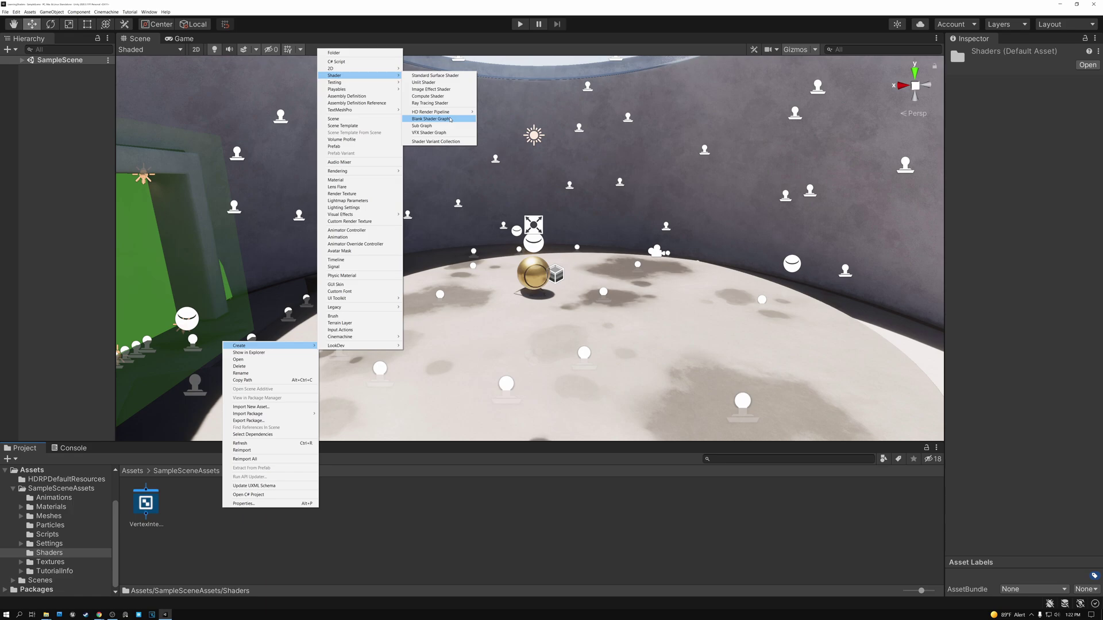
{"action": "mouse_move", "coordinate": [451, 113]}
{"action": "left_click", "coordinate": [428, 119]}
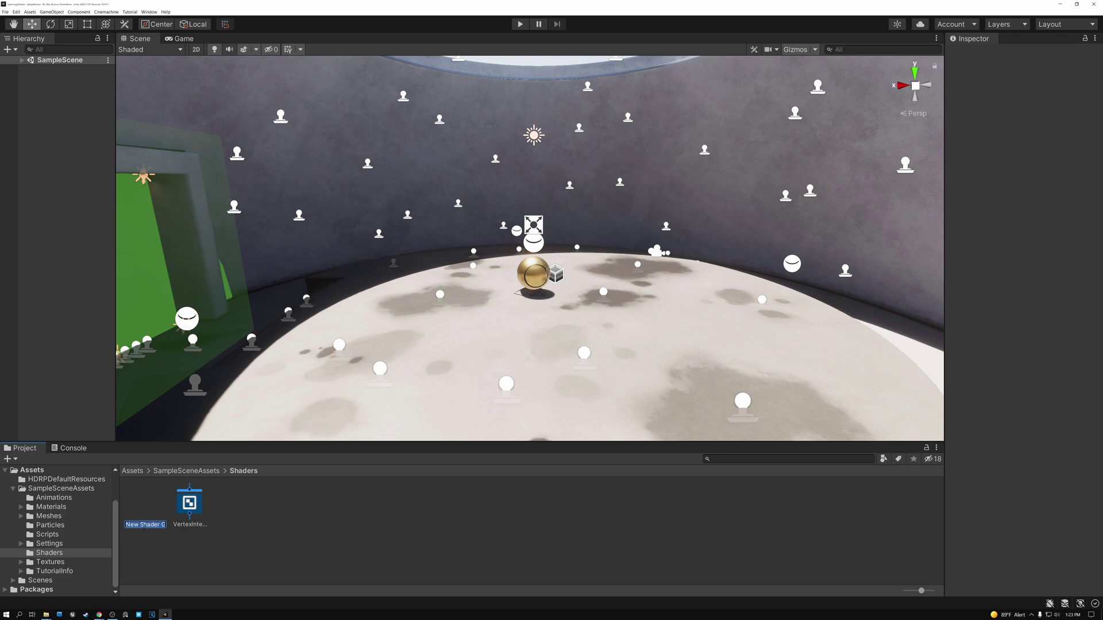
{"action": "type", "text": "MyFirstShader"}
{"action": "key", "text": "Return"}
{"action": "double_click", "coordinate": [147, 503]}
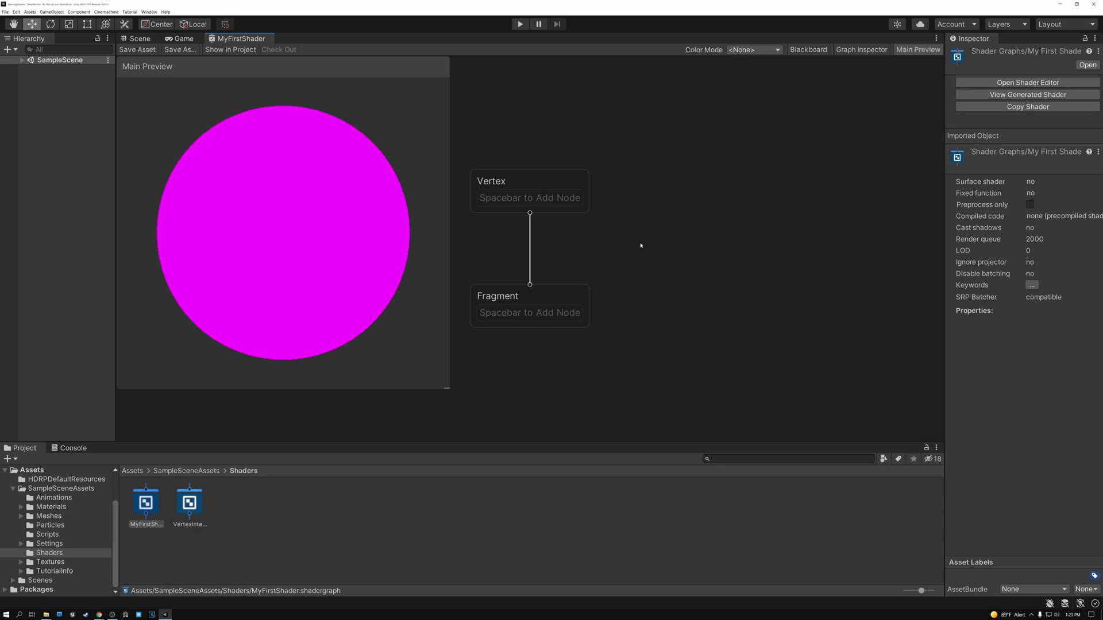
Step: Pan the graph canvas right and shrink the Main Preview panel
{"action": "right_click", "coordinate": [694, 244]}
{"action": "middle_click_drag", "start_coordinate": [561, 247], "coordinate": [774, 249]}
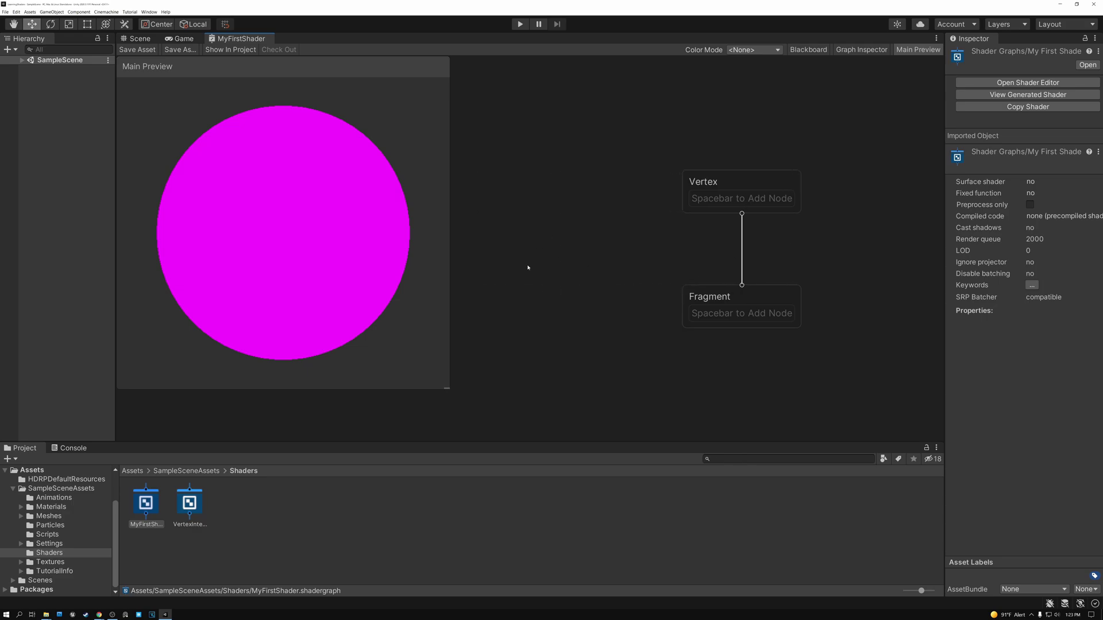
{"action": "left_click_drag", "start_coordinate": [447, 388], "coordinate": [253, 195]}
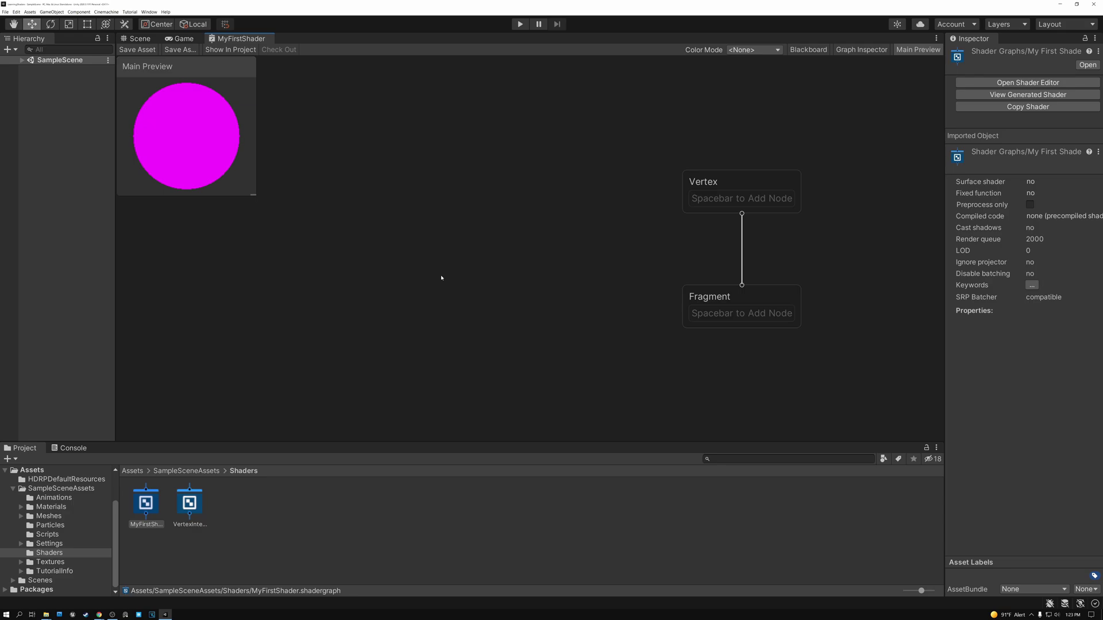
{"action": "right_click", "coordinate": [468, 284]}
{"action": "middle_click_drag", "start_coordinate": [438, 241], "coordinate": [510, 233]}
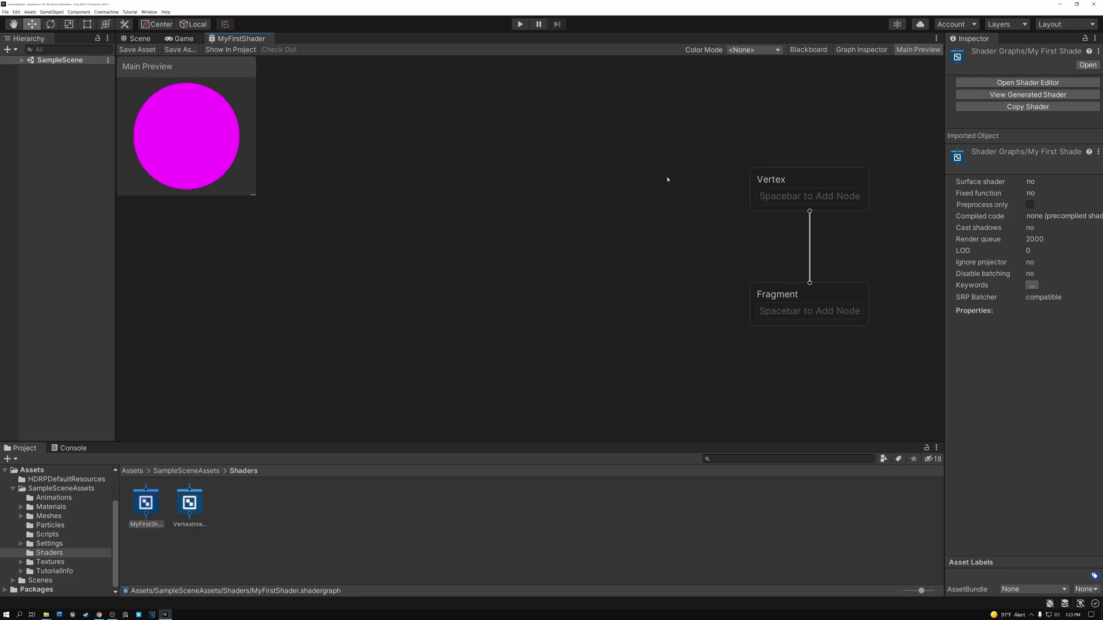
Step: Select the Vertex and Fragment blocks, finishing on the Vertex context
{"action": "left_click", "coordinate": [813, 177]}
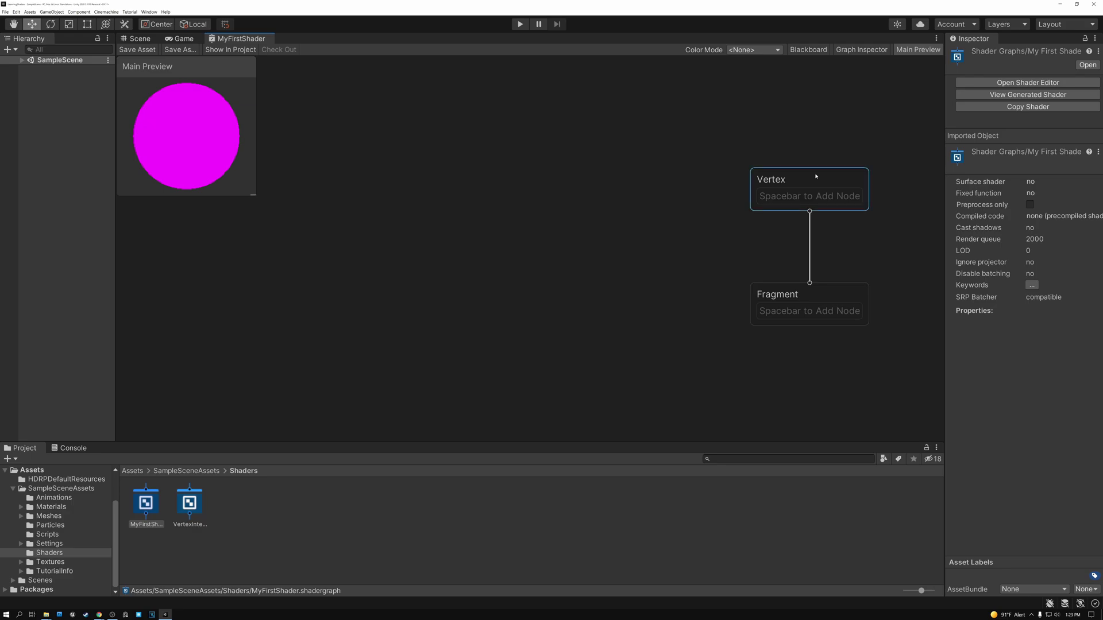
{"action": "left_click", "coordinate": [799, 300]}
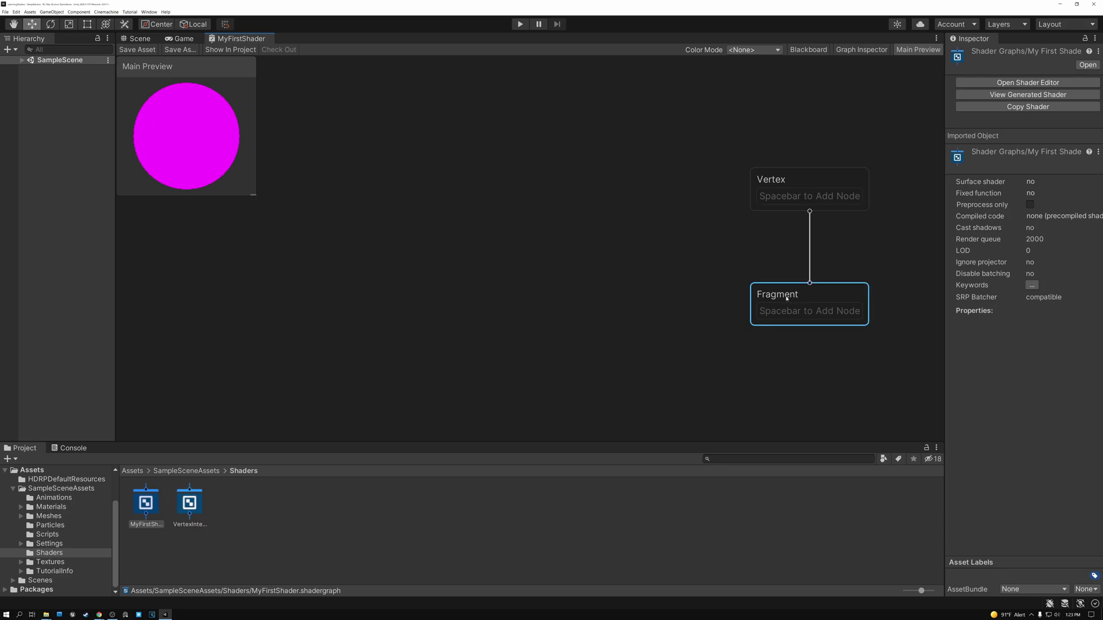
{"action": "left_click", "coordinate": [783, 180]}
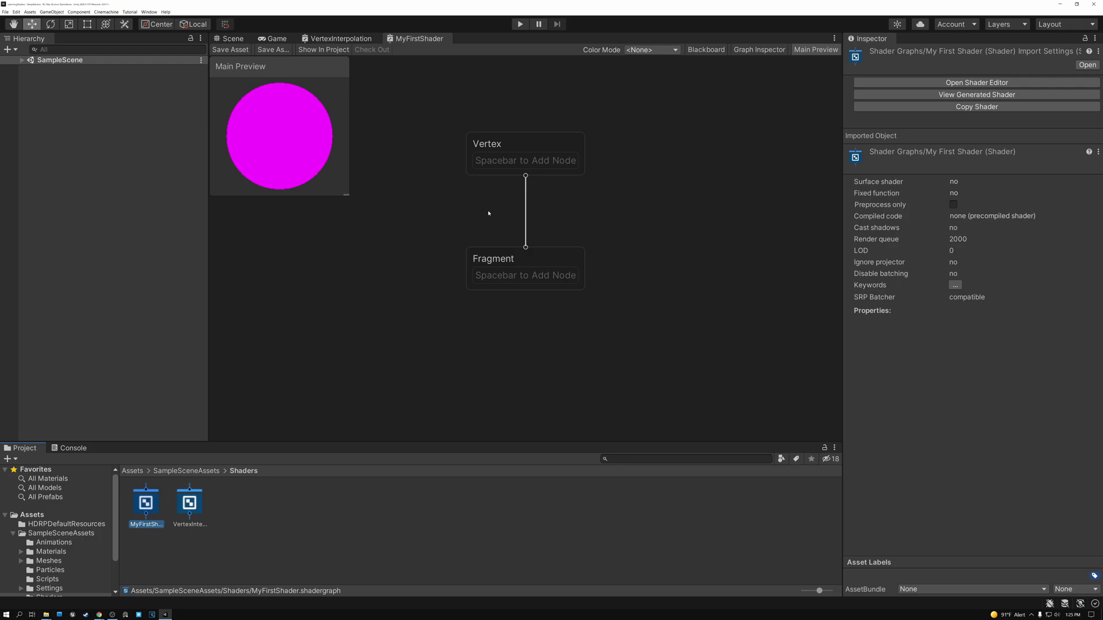
{"action": "left_click", "coordinate": [488, 163]}
Step: Add a Base Color block to MyFirstShader's Fragment context and select it
{"action": "key", "text": "space"}
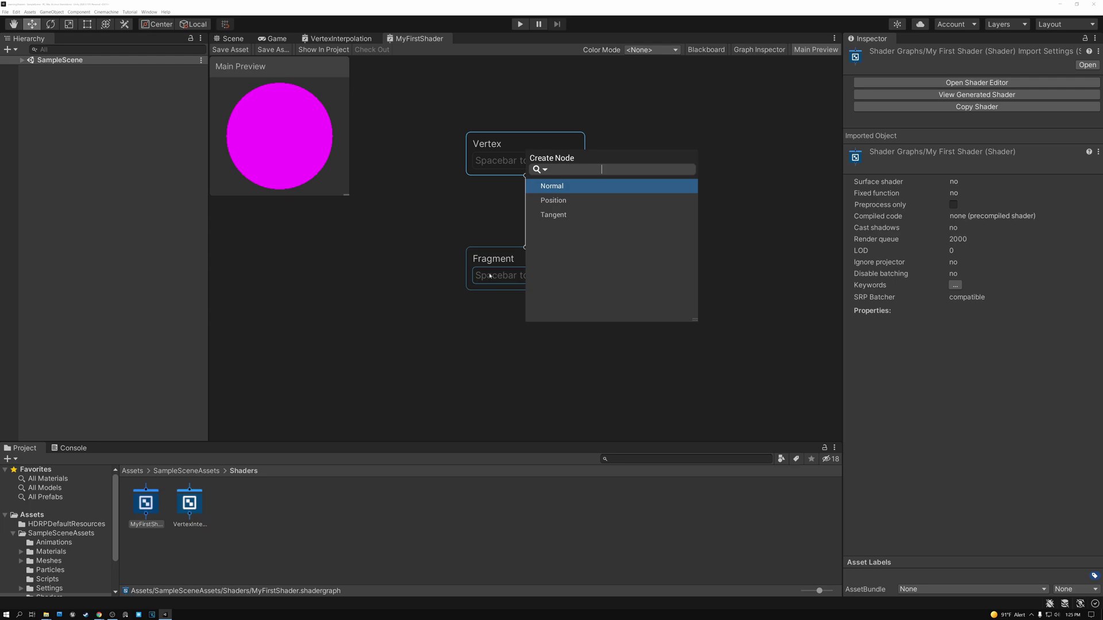
{"action": "left_click", "coordinate": [514, 276]}
{"action": "key", "text": "space"}
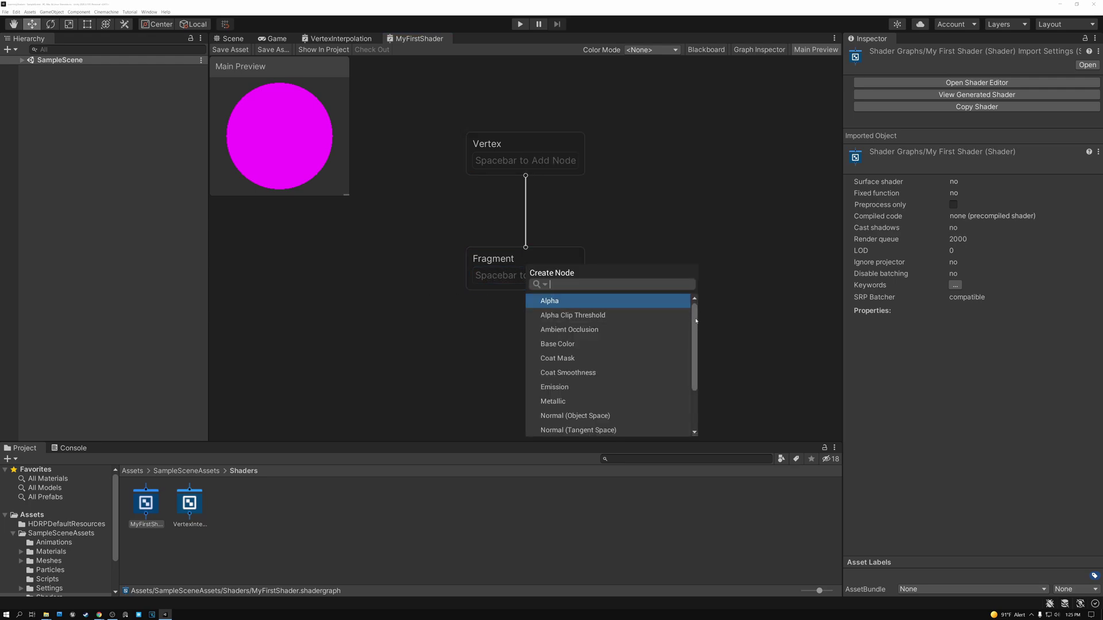
{"action": "scroll", "coordinate": [692, 367], "scroll_direction": "down", "scroll_amount": 3}
{"action": "left_click_drag", "start_coordinate": [692, 367], "coordinate": [692, 314]}
{"action": "left_click", "coordinate": [556, 345]}
{"action": "double_click", "coordinate": [554, 344]}
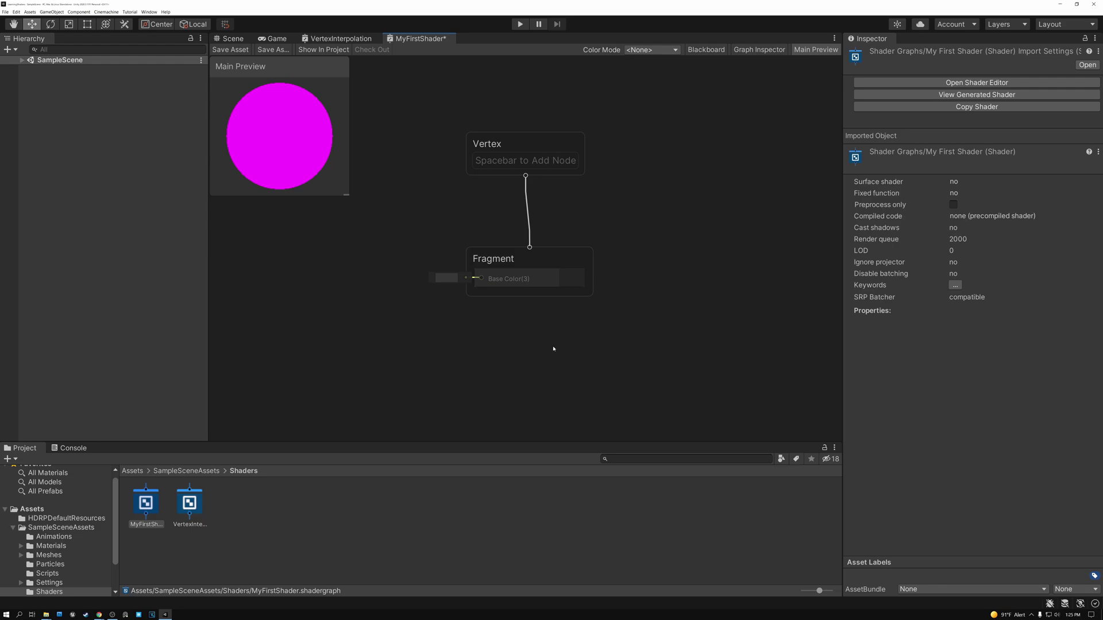
{"action": "middle_click_drag", "start_coordinate": [485, 342], "coordinate": [615, 374]}
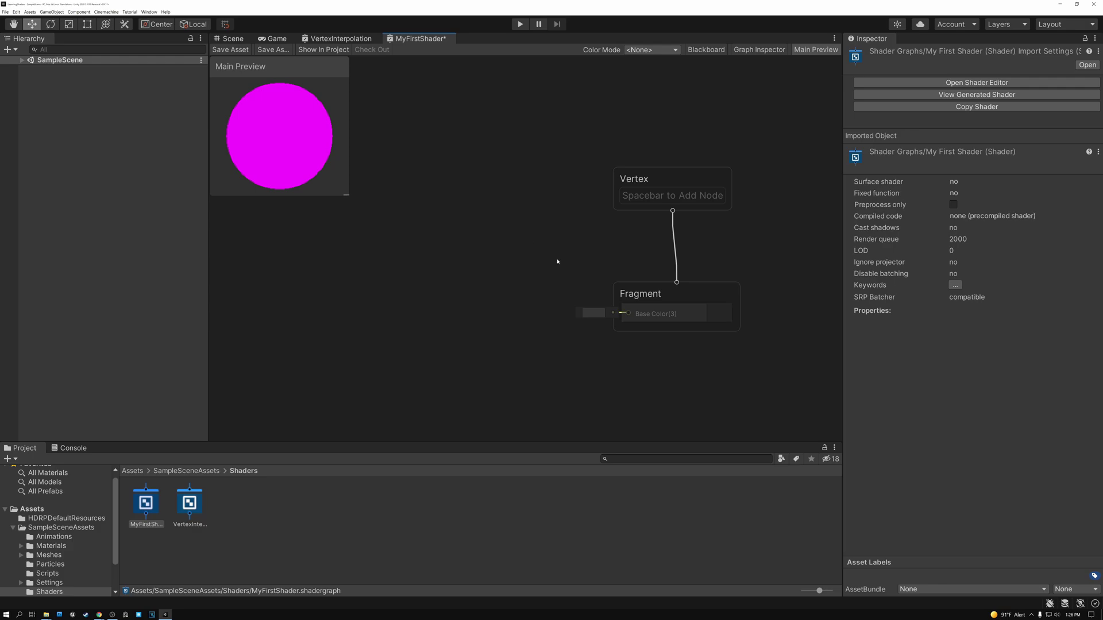
{"action": "left_click", "coordinate": [660, 315]}
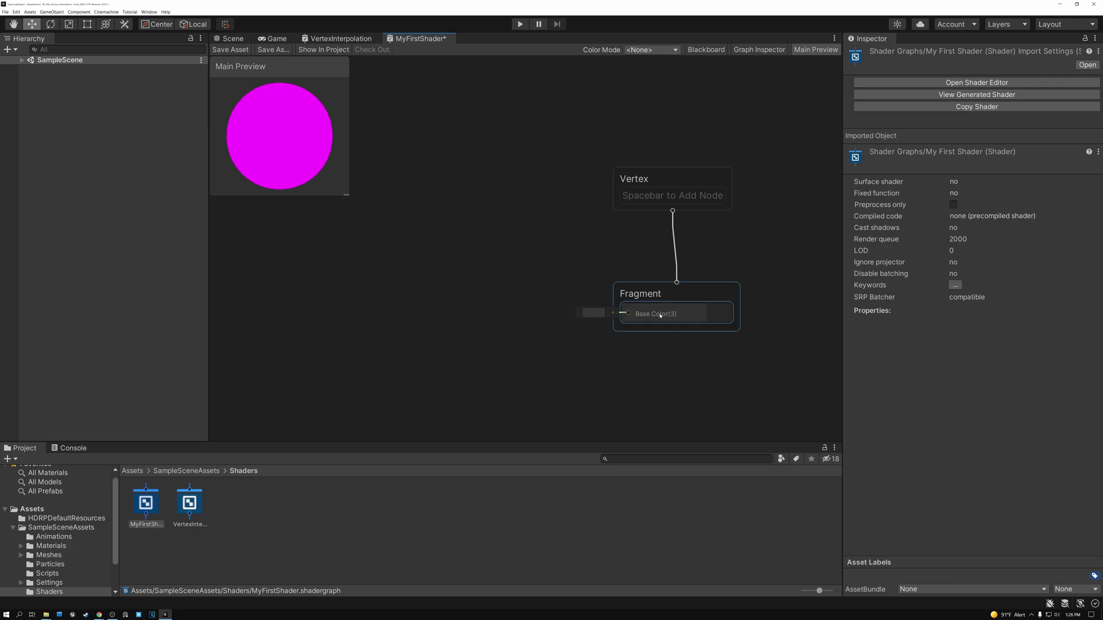
Step: Open the Base Color colour picker and pick a red shade
{"action": "left_click", "coordinate": [591, 314]}
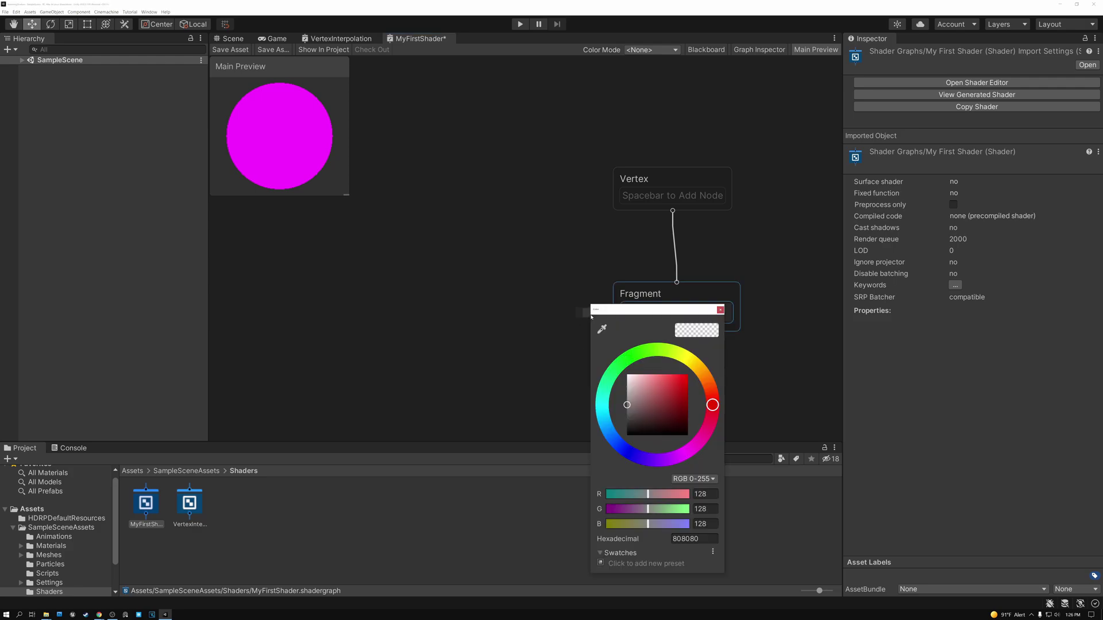
{"action": "left_click_drag", "start_coordinate": [625, 311], "coordinate": [428, 153]}
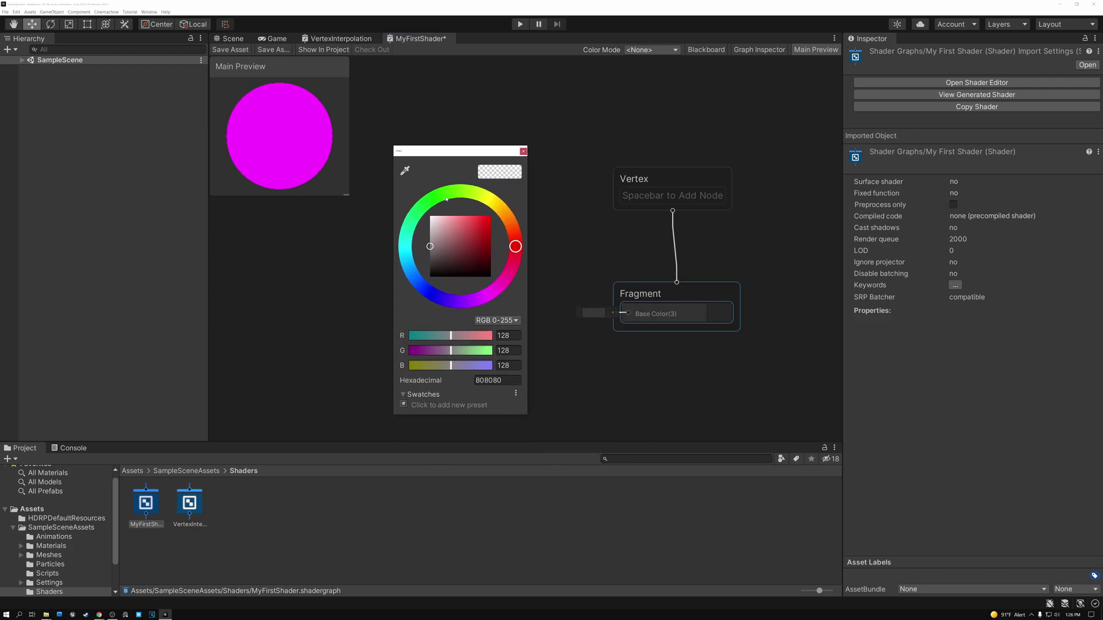
{"action": "mouse_move", "coordinate": [460, 247]}
{"action": "left_mouse_down"}
{"action": "mouse_move", "coordinate": [487, 252]}
{"action": "mouse_move", "coordinate": [491, 230]}
{"action": "left_mouse_up"}
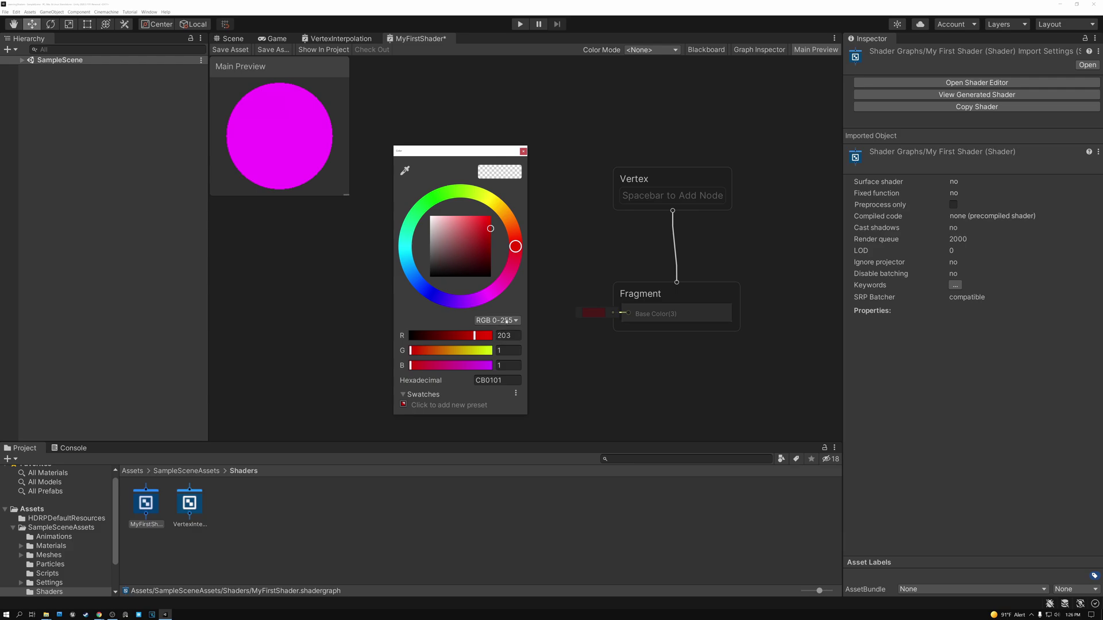
Step: In RGB 0-1.0 mode, enter R 1, G 0, B 0 for pure red (FF0000), then close the picker
{"action": "left_click", "coordinate": [511, 322]}
{"action": "left_click", "coordinate": [505, 336]}
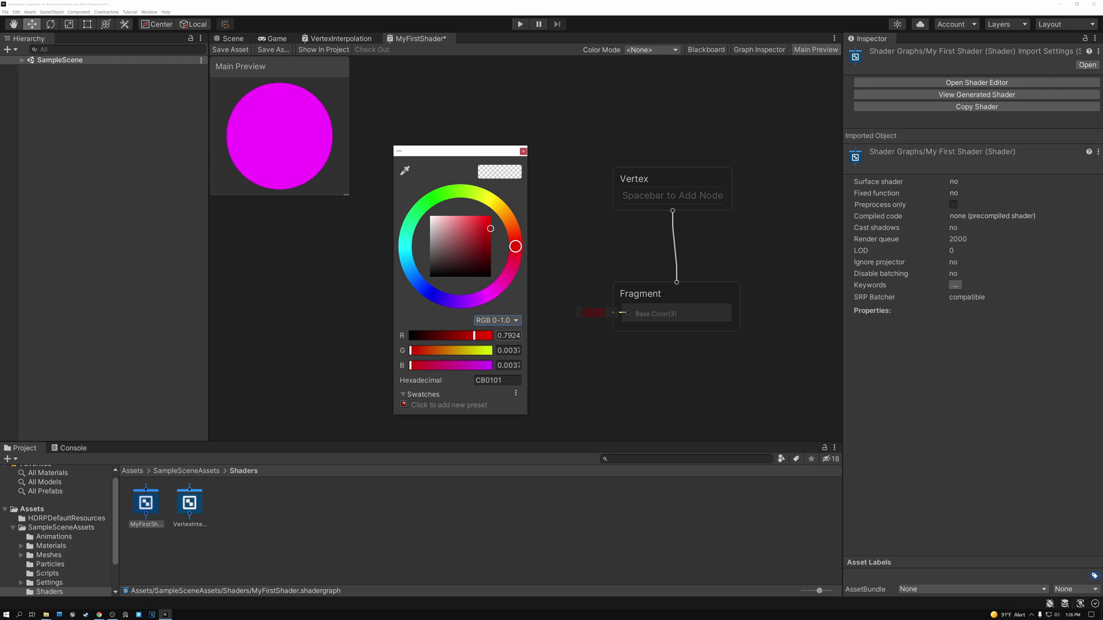
{"action": "left_click", "coordinate": [505, 336]}
{"action": "type", "text": "0.1"}
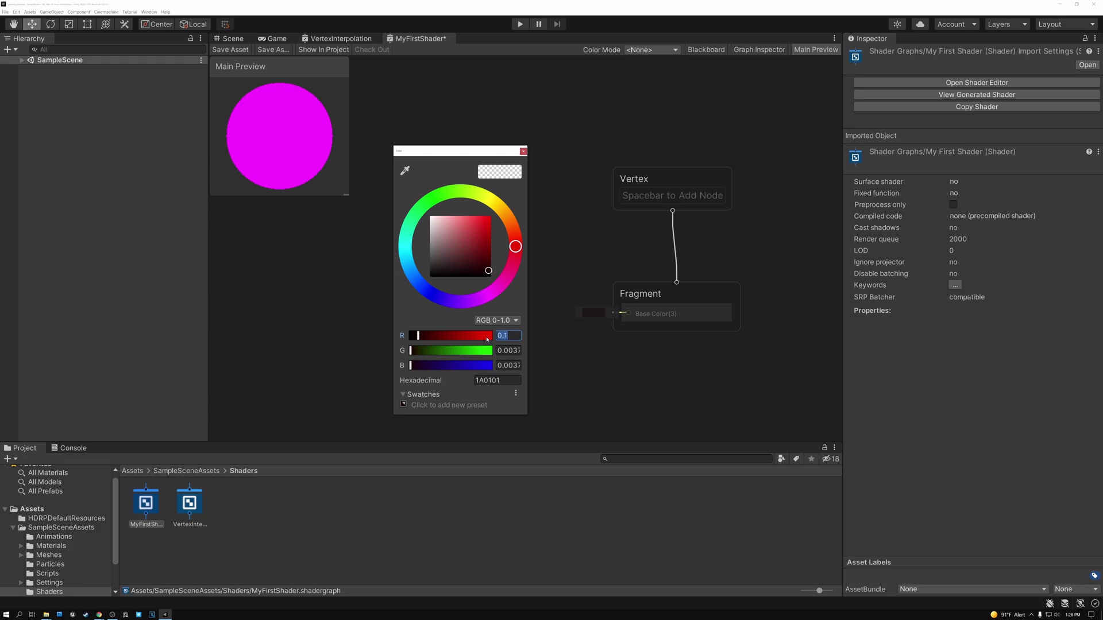
{"action": "type", "text": "1"}
{"action": "key", "text": "Tab"}
{"action": "type", "text": "0"}
{"action": "left_click", "coordinate": [517, 365]}
{"action": "type", "text": "0"}
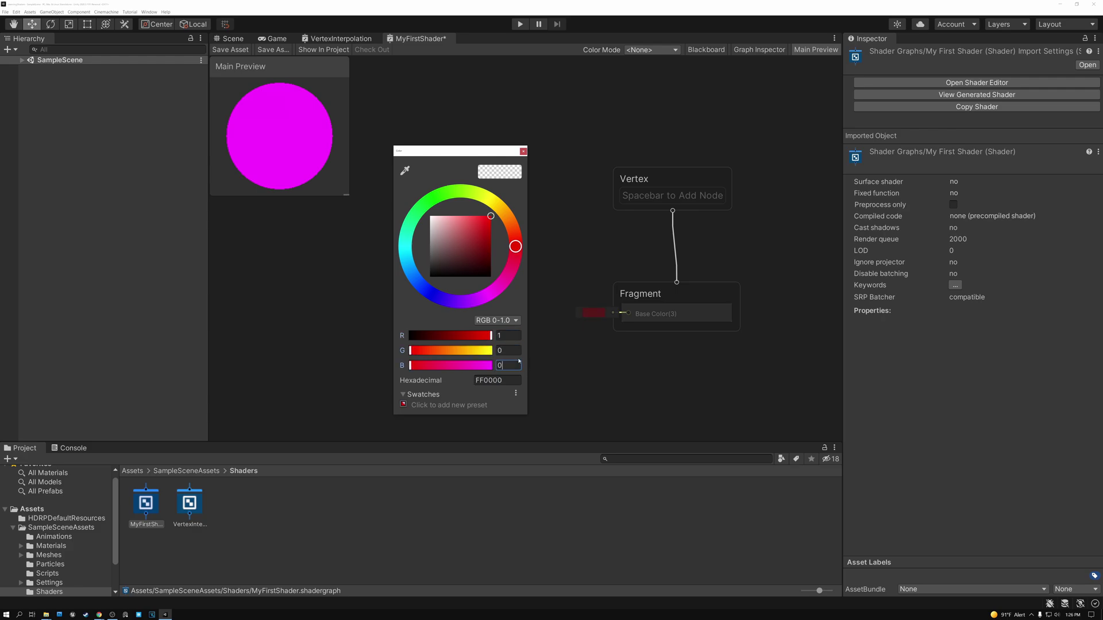
{"action": "left_click", "coordinate": [510, 351]}
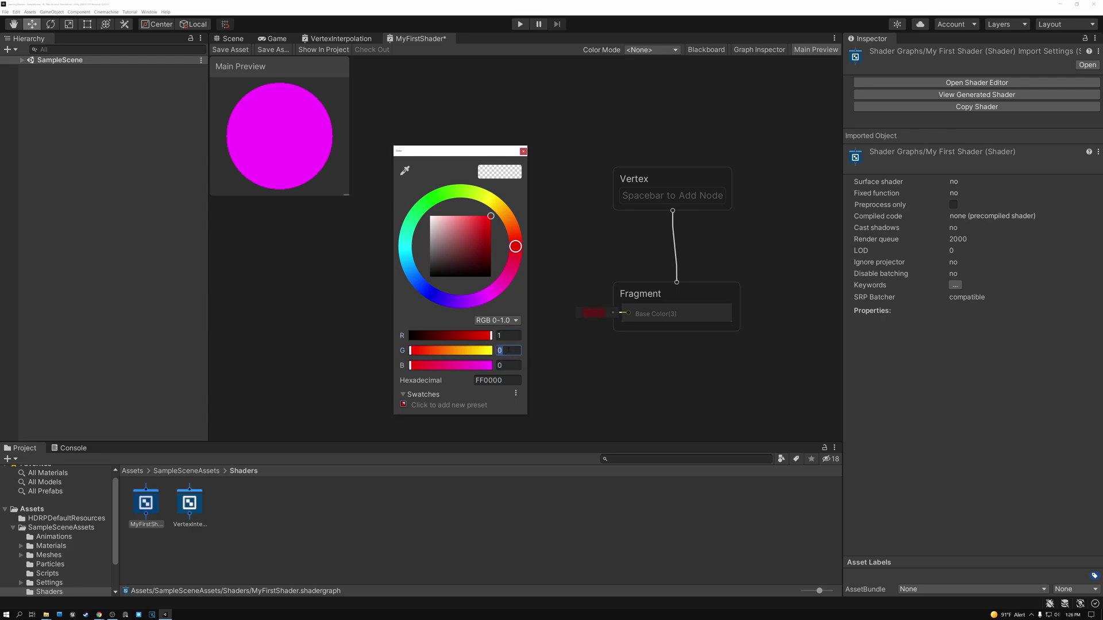
{"action": "left_click", "coordinate": [523, 151]}
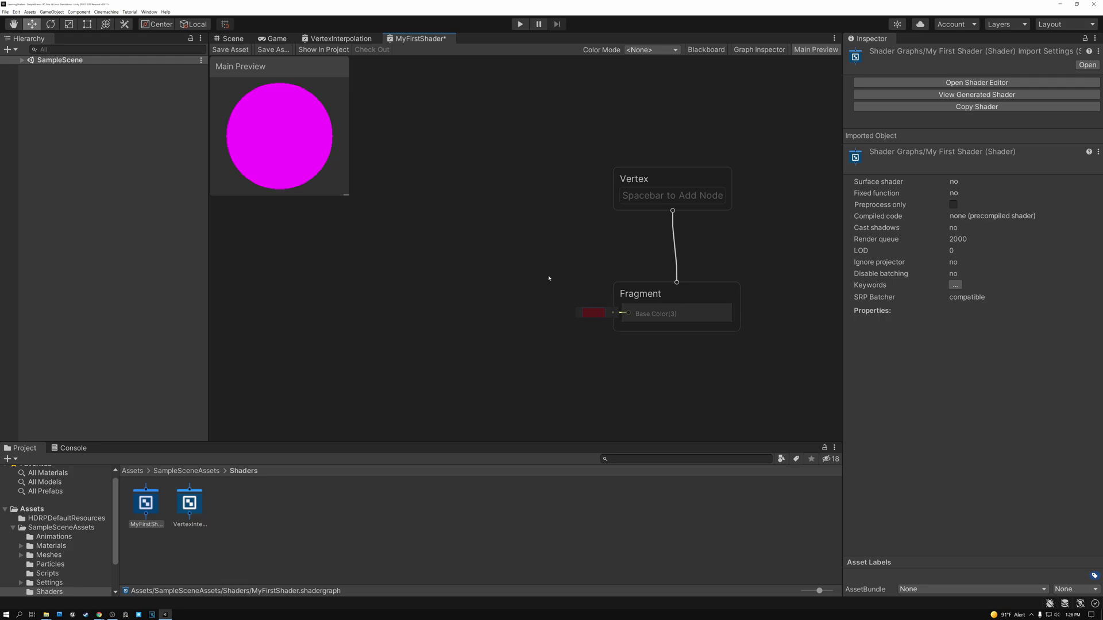
Step: Add HDRP as the active target under Graph Settings in the Graph Inspector
{"action": "middle_click_drag", "start_coordinate": [606, 251], "coordinate": [516, 246]}
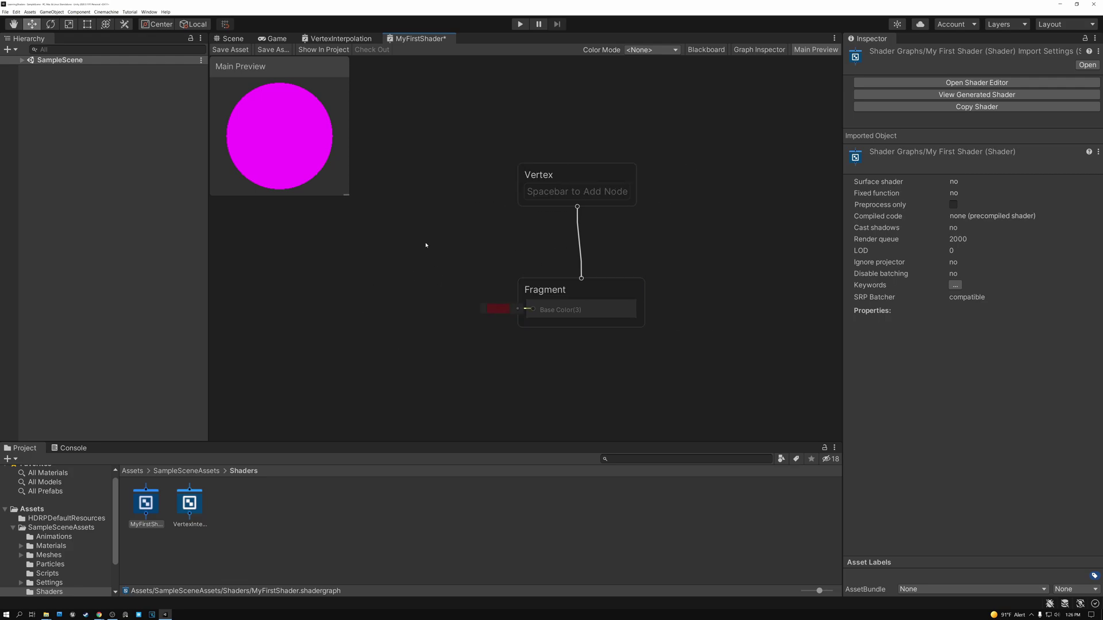
{"action": "left_click", "coordinate": [755, 50]}
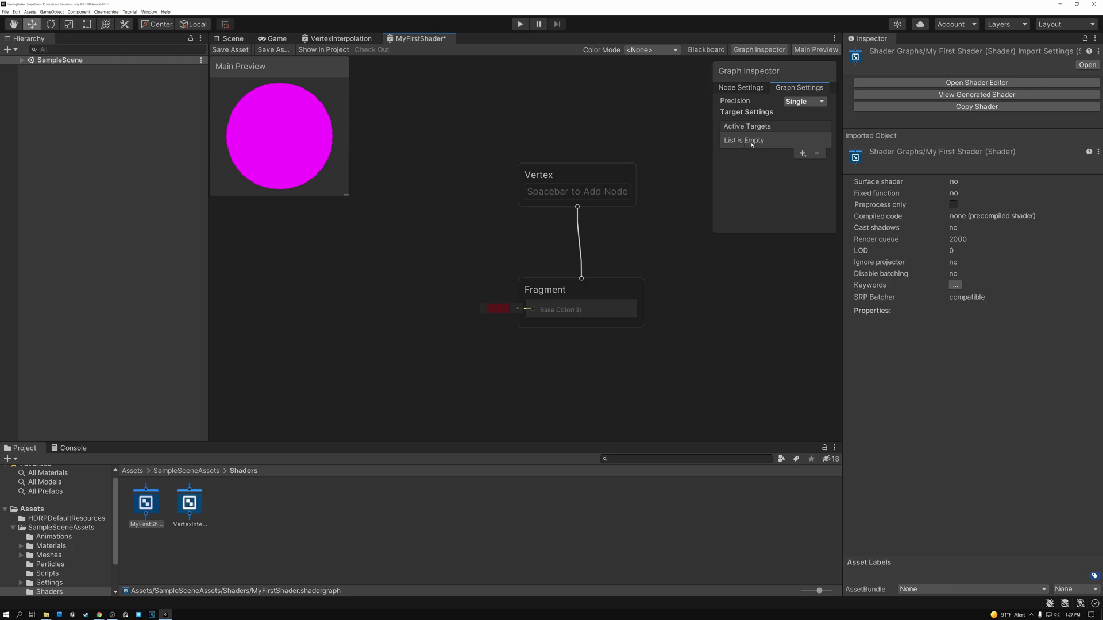
{"action": "left_click", "coordinate": [803, 153]}
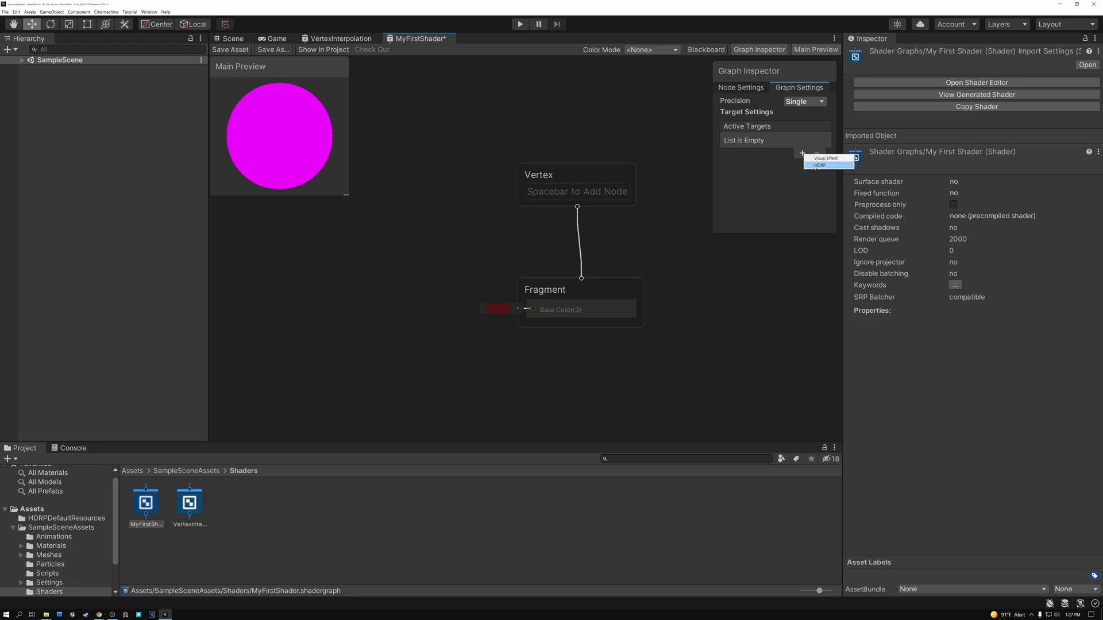
{"action": "left_click", "coordinate": [814, 166]}
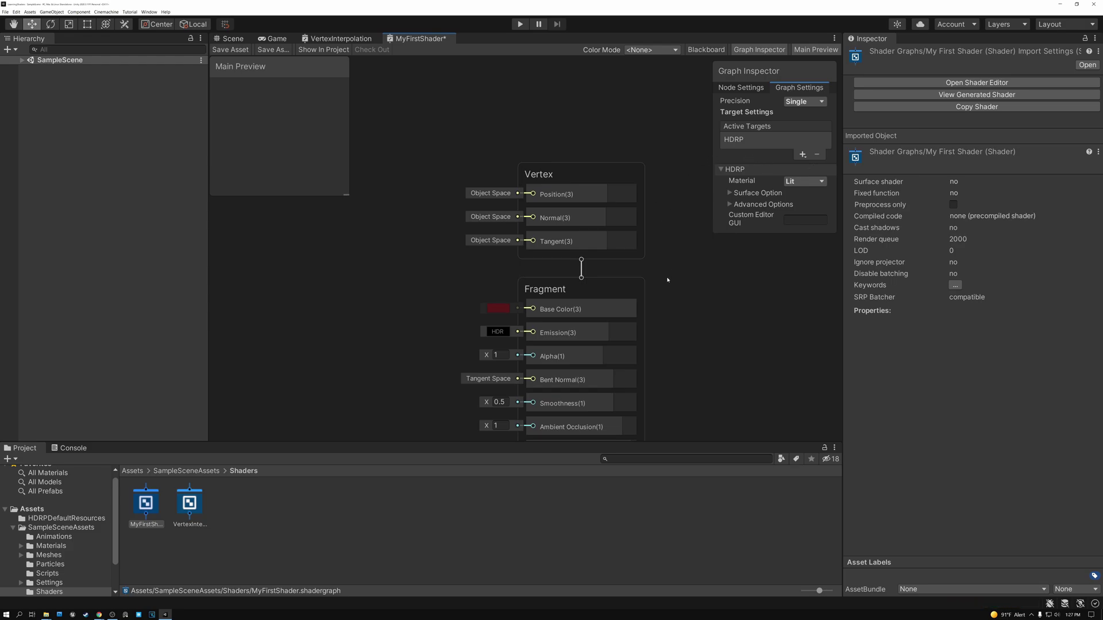
Step: Make the Base Color bright red, then view the preview mesh choices without changing them
{"action": "middle_click_drag", "start_coordinate": [666, 276], "coordinate": [688, 220]}
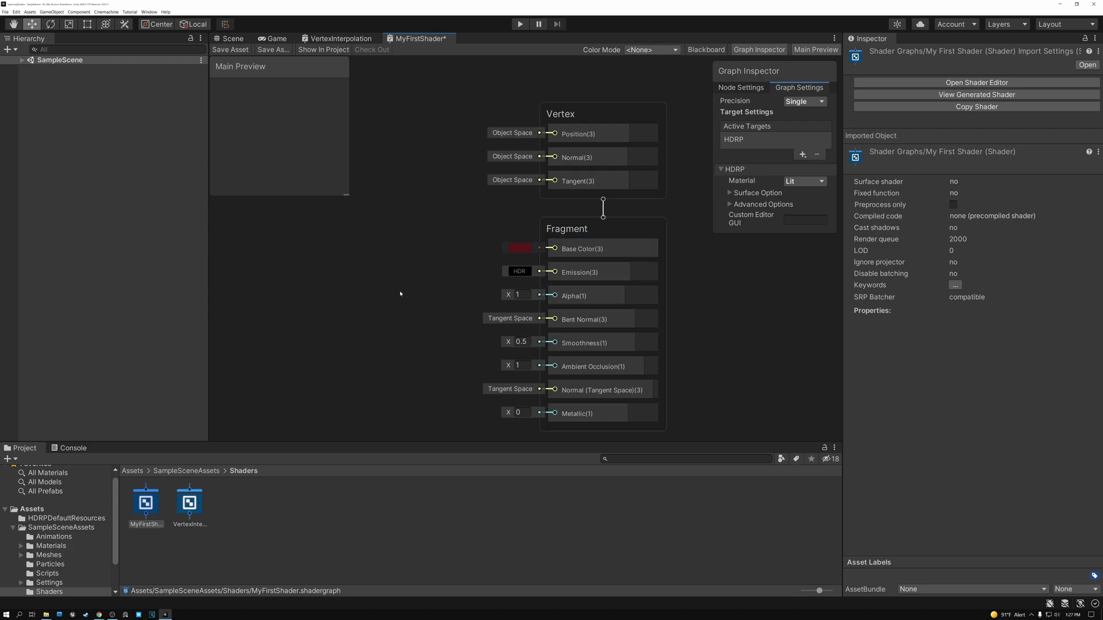
{"action": "left_click", "coordinate": [520, 248]}
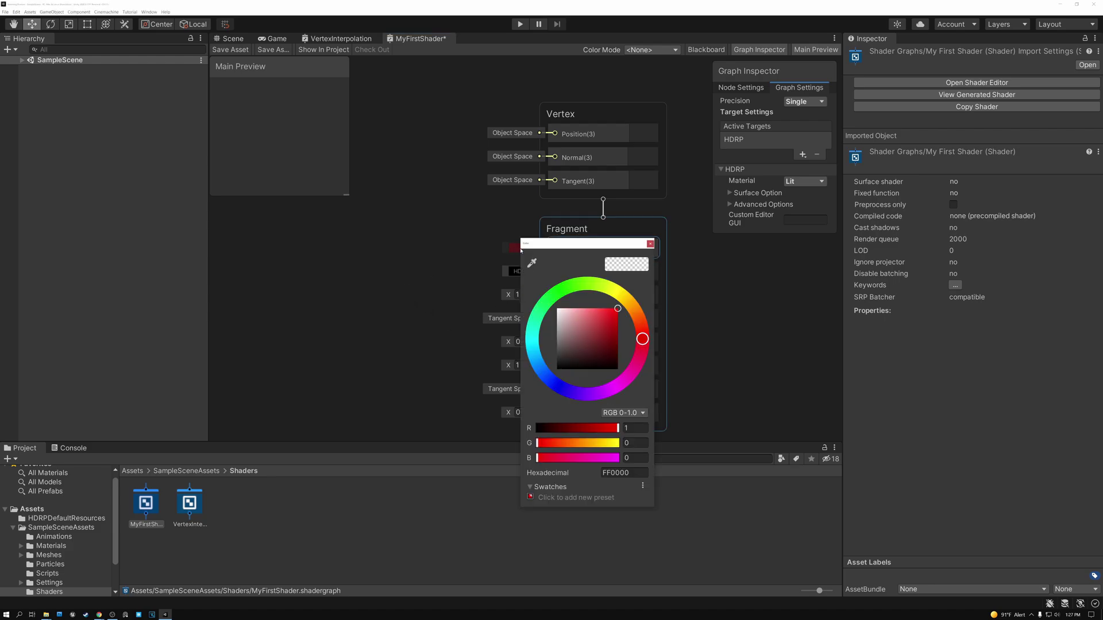
{"action": "mouse_move", "coordinate": [610, 314]}
{"action": "left_mouse_down"}
{"action": "mouse_move", "coordinate": [624, 313]}
{"action": "mouse_move", "coordinate": [606, 324]}
{"action": "mouse_move", "coordinate": [625, 307]}
{"action": "left_mouse_up"}
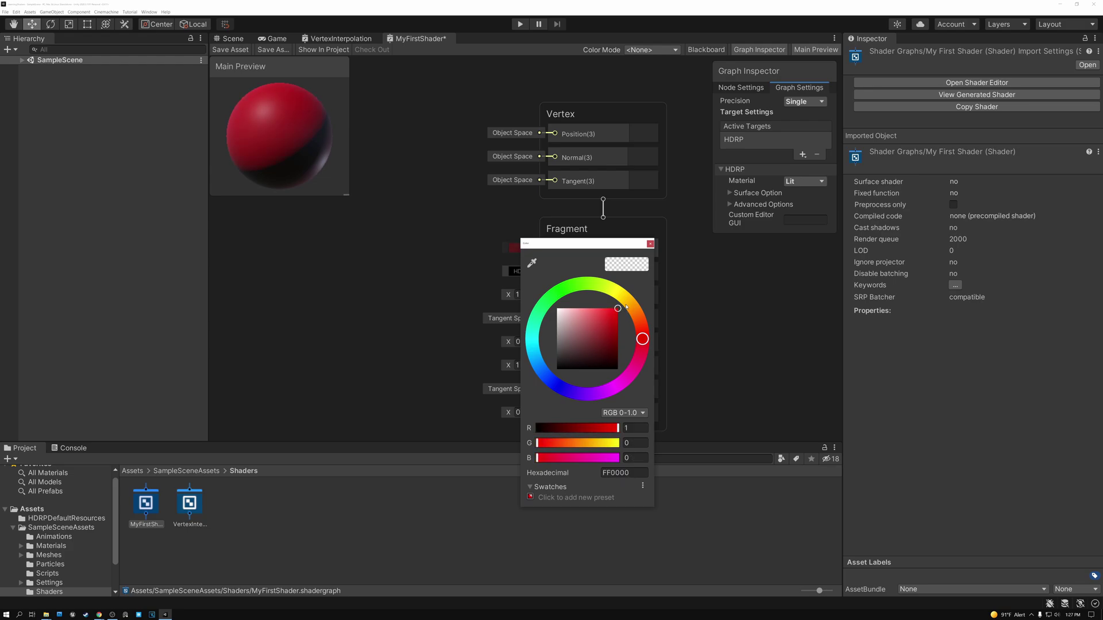
{"action": "left_click_drag", "start_coordinate": [609, 243], "coordinate": [449, 249]}
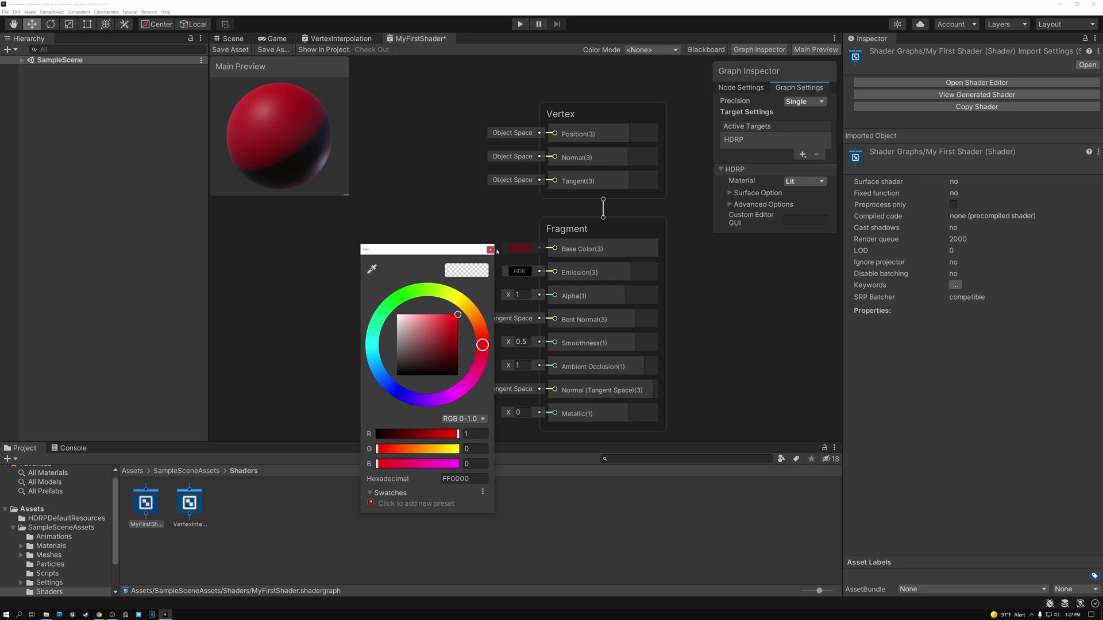
{"action": "left_click", "coordinate": [490, 250]}
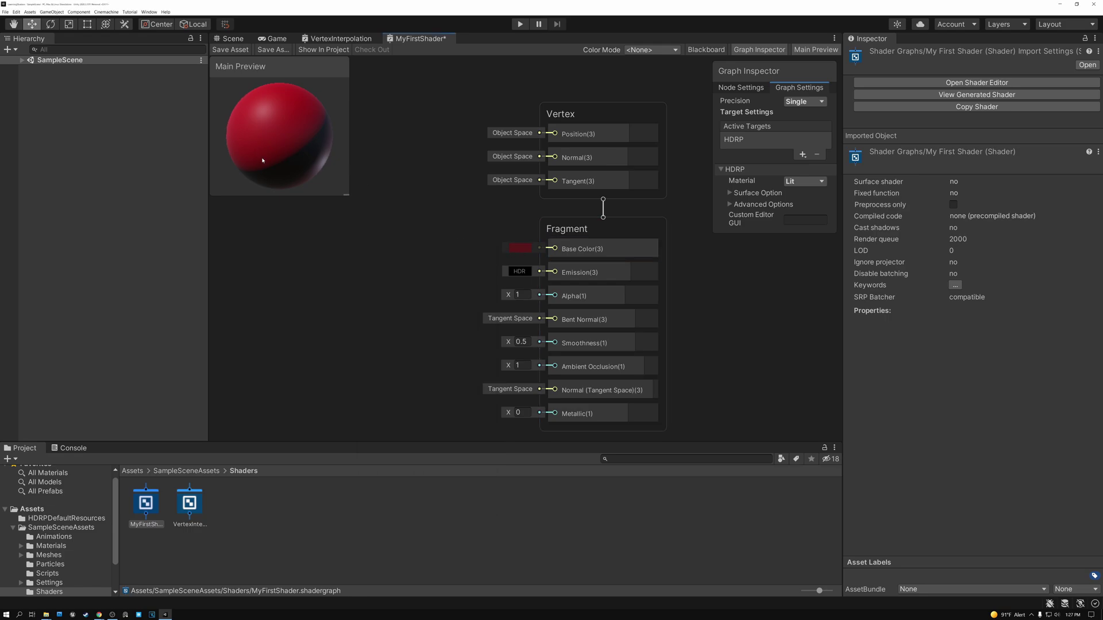
{"action": "right_click", "coordinate": [262, 160]}
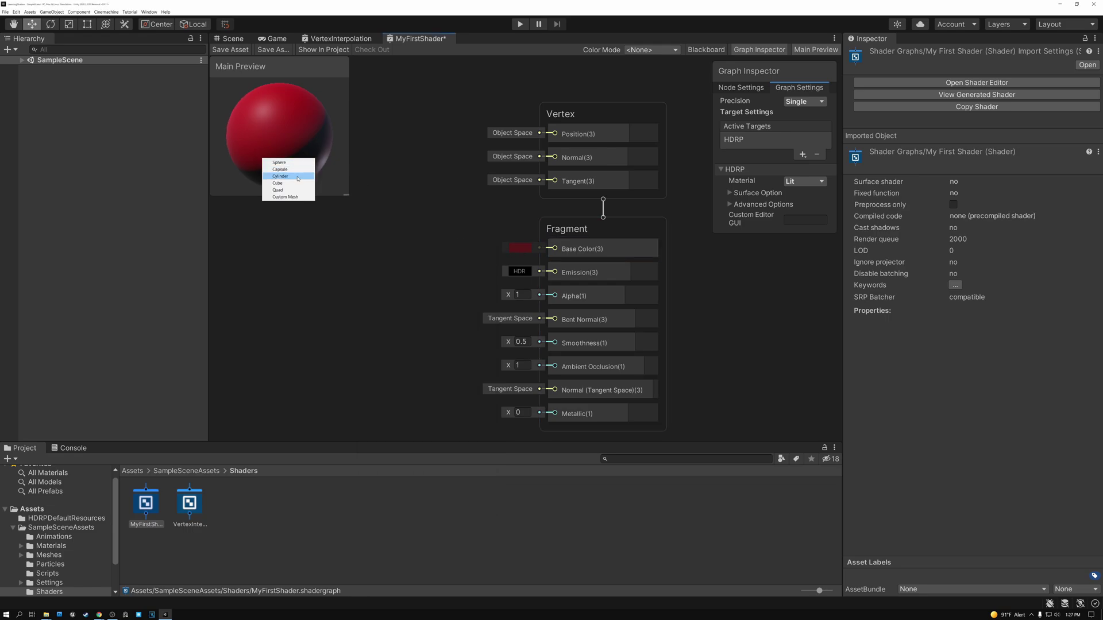
{"action": "left_click", "coordinate": [324, 144]}
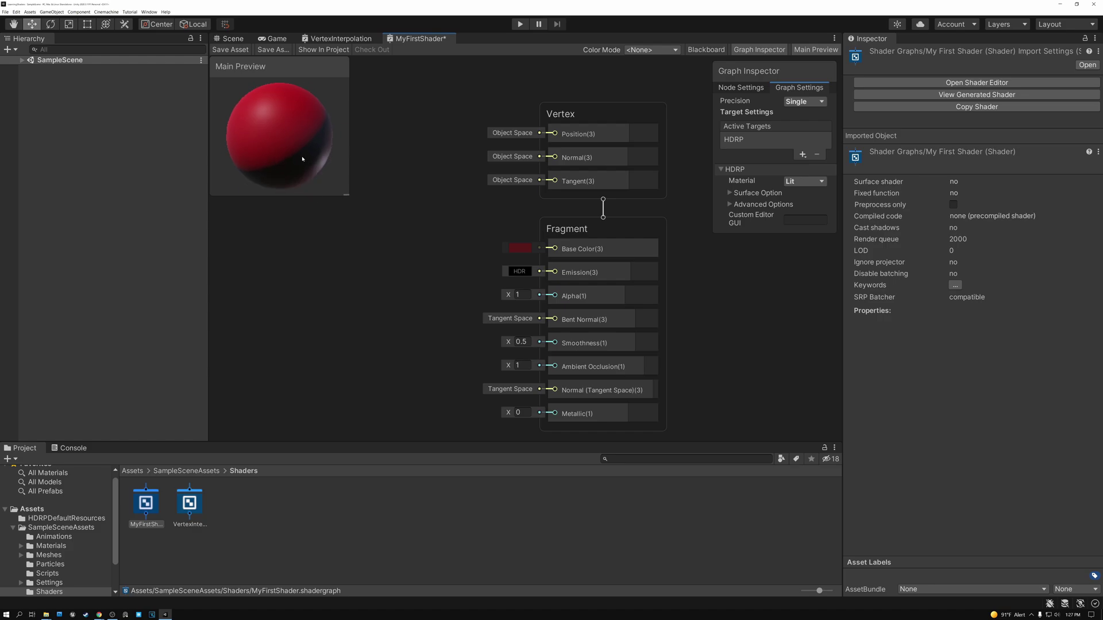
Step: Change the Base Color hue to bright green (20FF00) and close the picker
{"action": "left_click", "coordinate": [520, 248]}
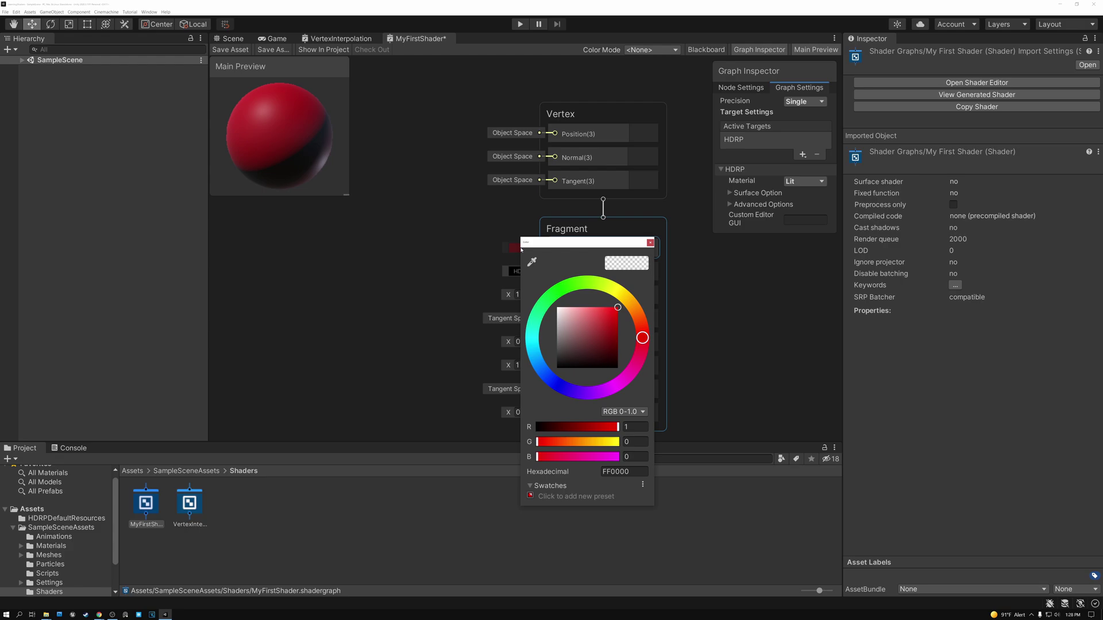
{"action": "left_click_drag", "start_coordinate": [543, 376], "coordinate": [557, 384]}
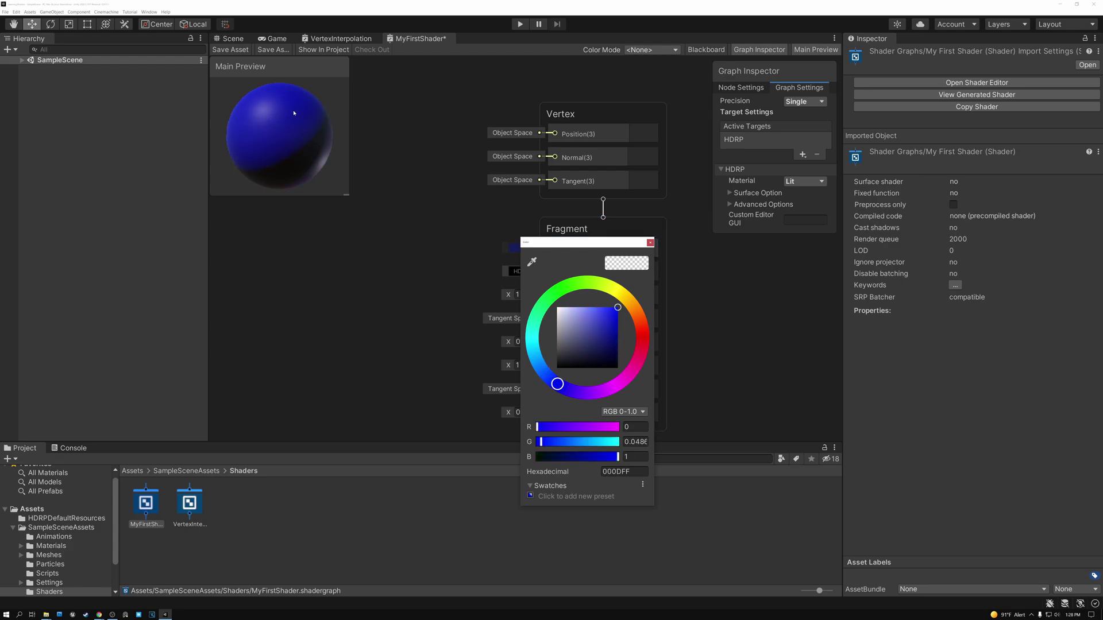
{"action": "left_click", "coordinate": [561, 278]}
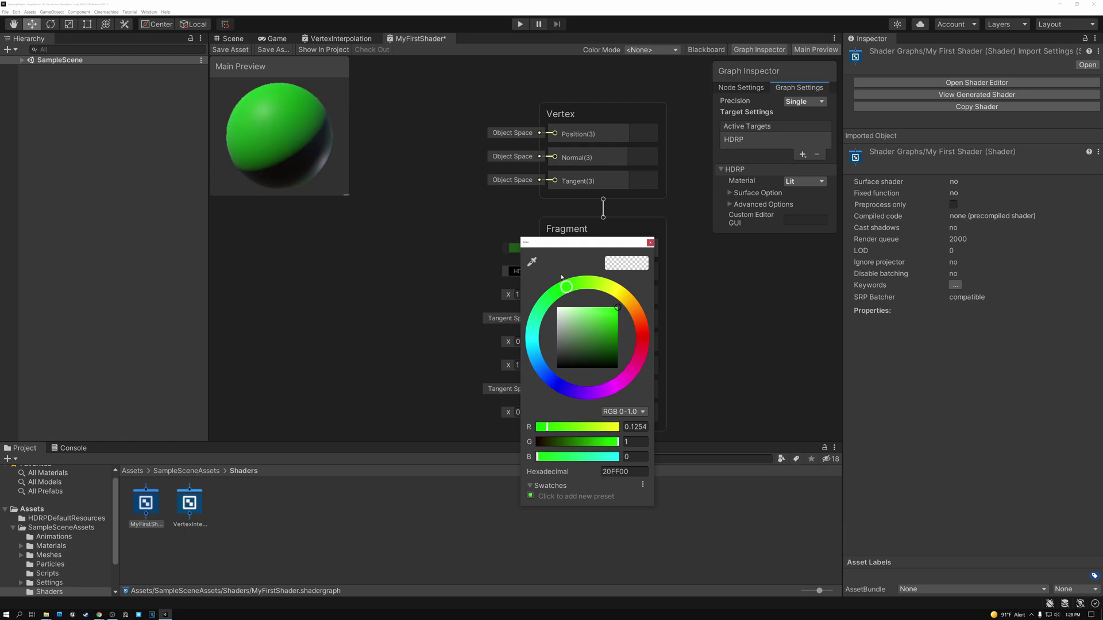
{"action": "left_click", "coordinate": [651, 242]}
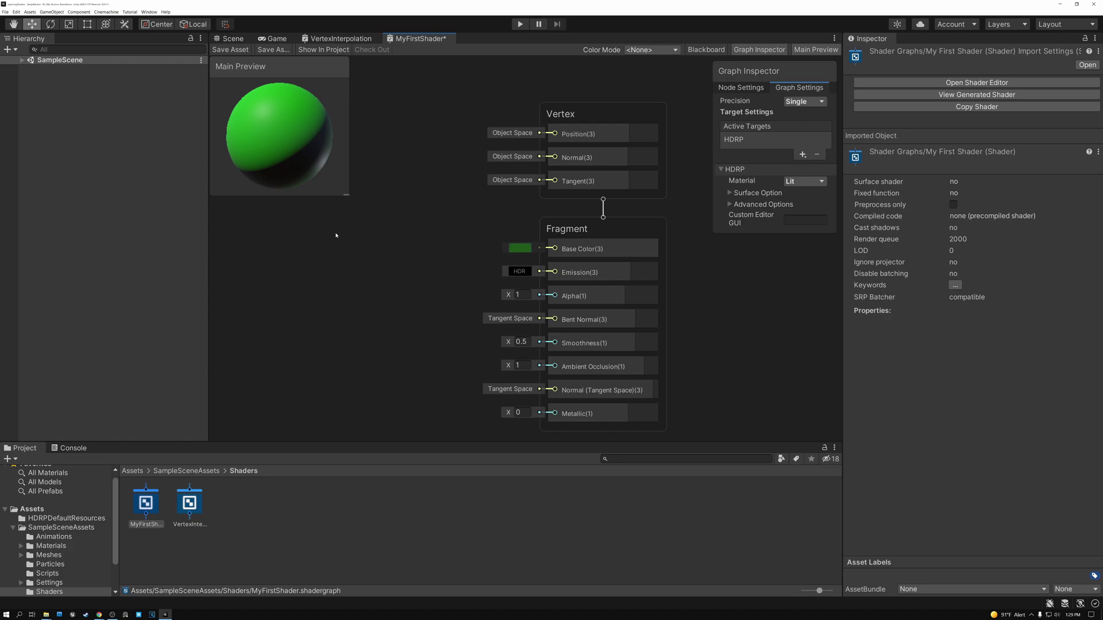
{"action": "key", "text": "space"}
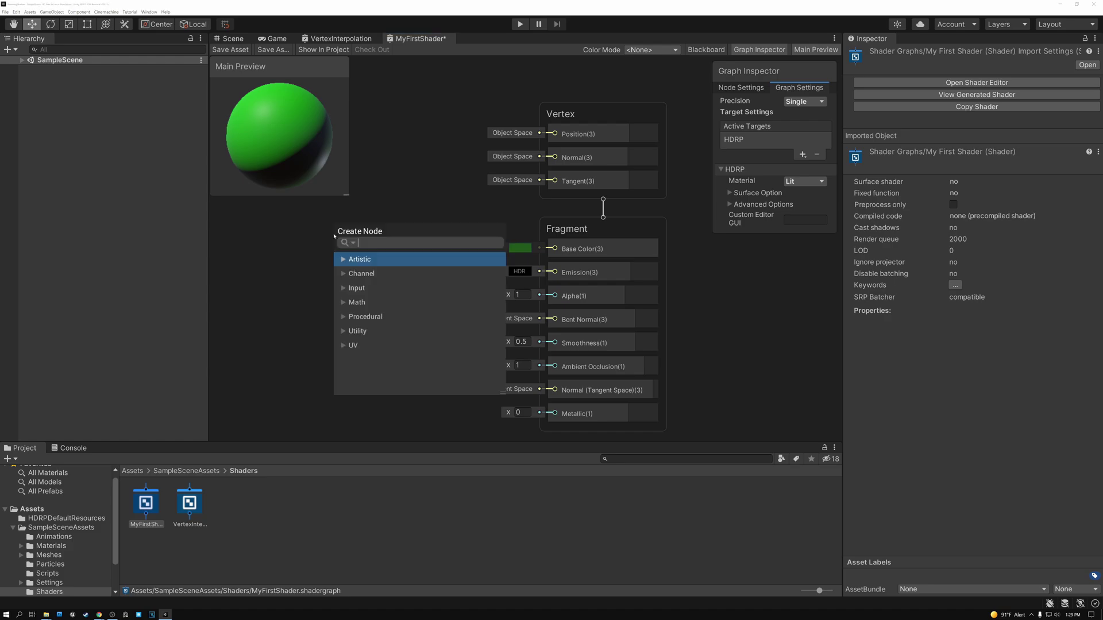
{"action": "left_click", "coordinate": [344, 261]}
{"action": "left_click", "coordinate": [344, 261]}
{"action": "left_click", "coordinate": [344, 274]}
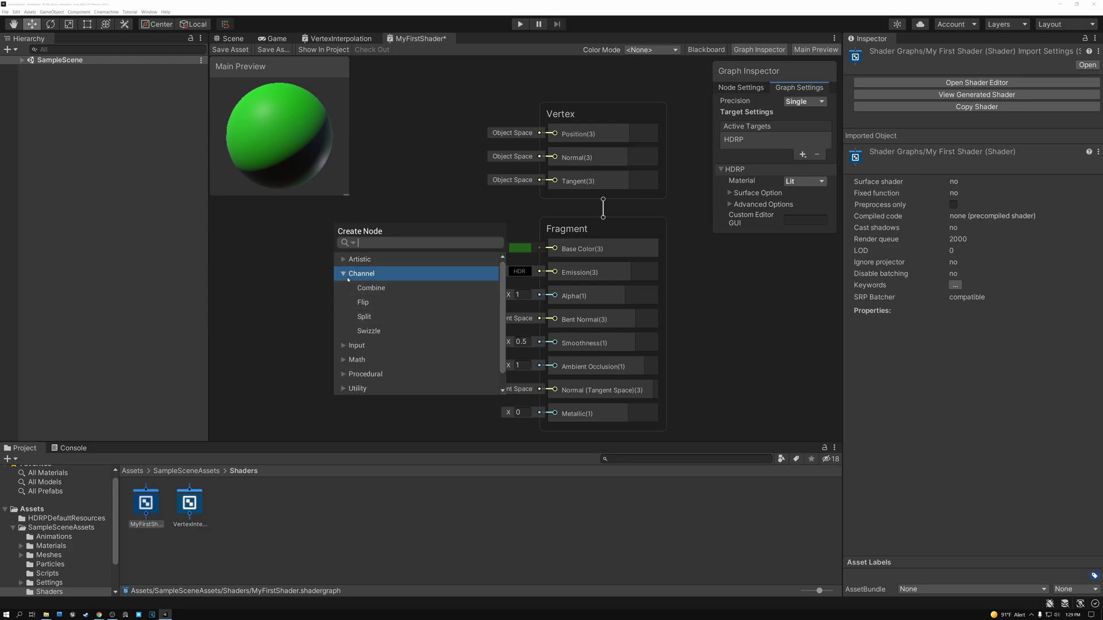
{"action": "left_click", "coordinate": [344, 274]}
{"action": "left_click", "coordinate": [344, 288]}
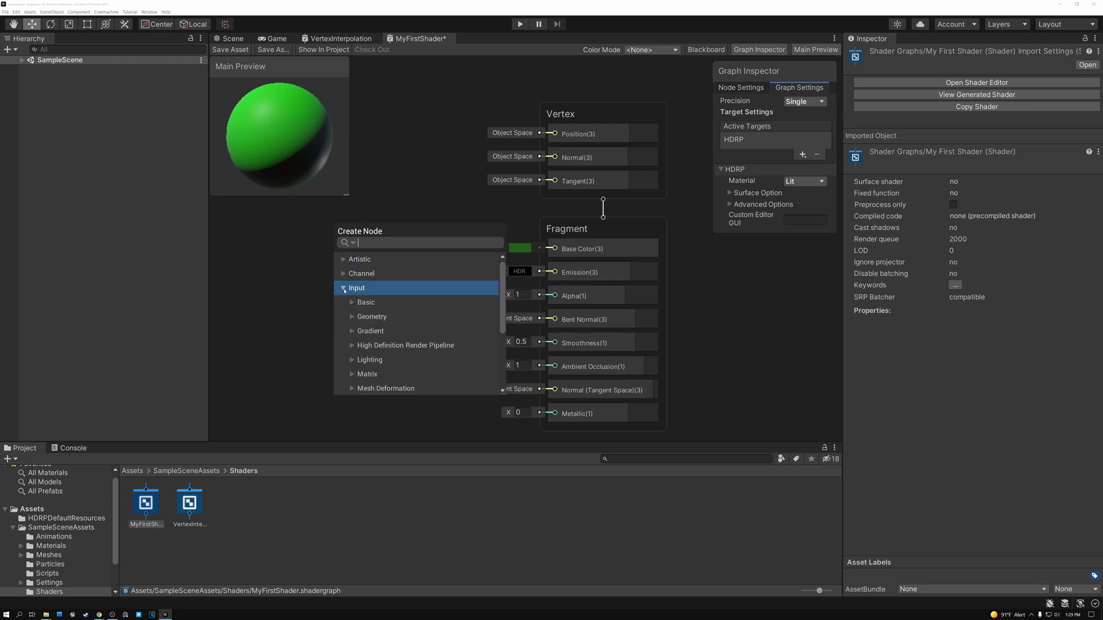
{"action": "left_click", "coordinate": [344, 288]}
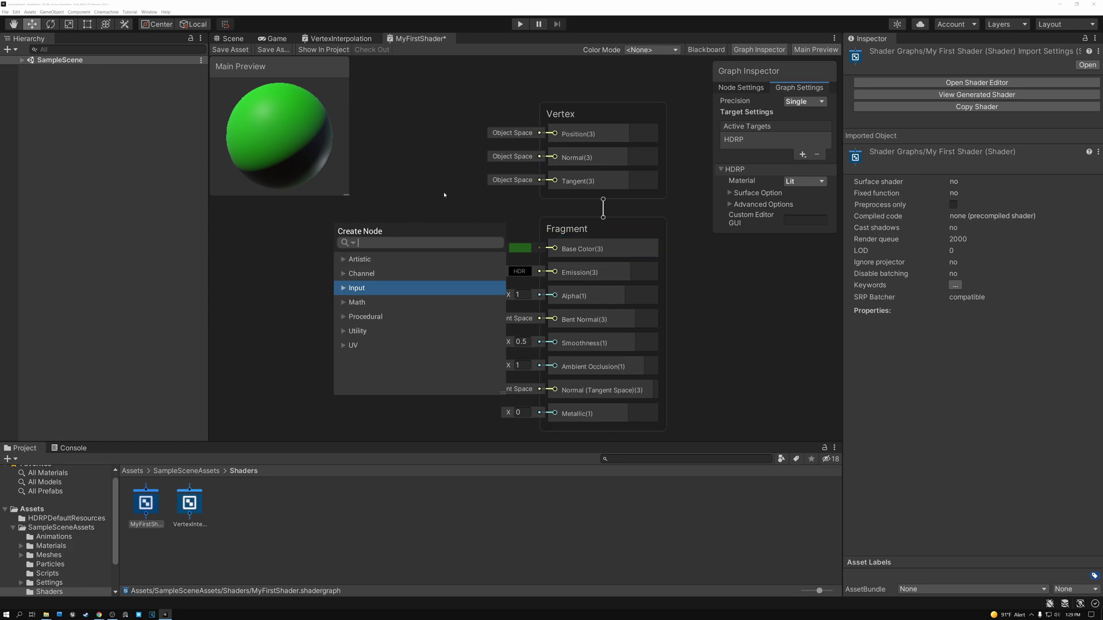
{"action": "key", "text": "Escape"}
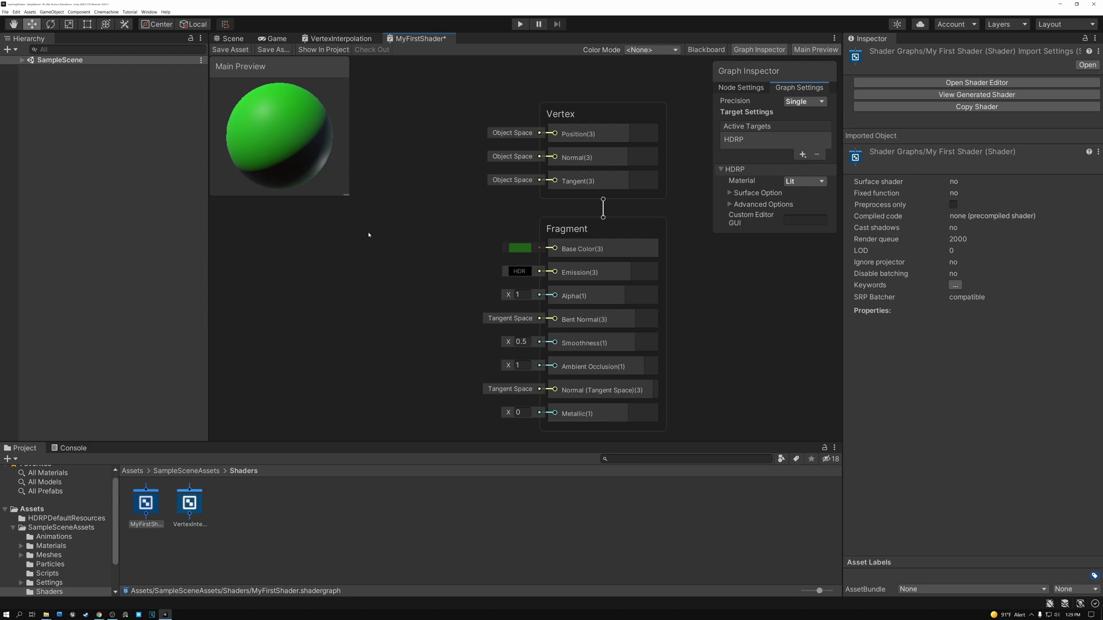